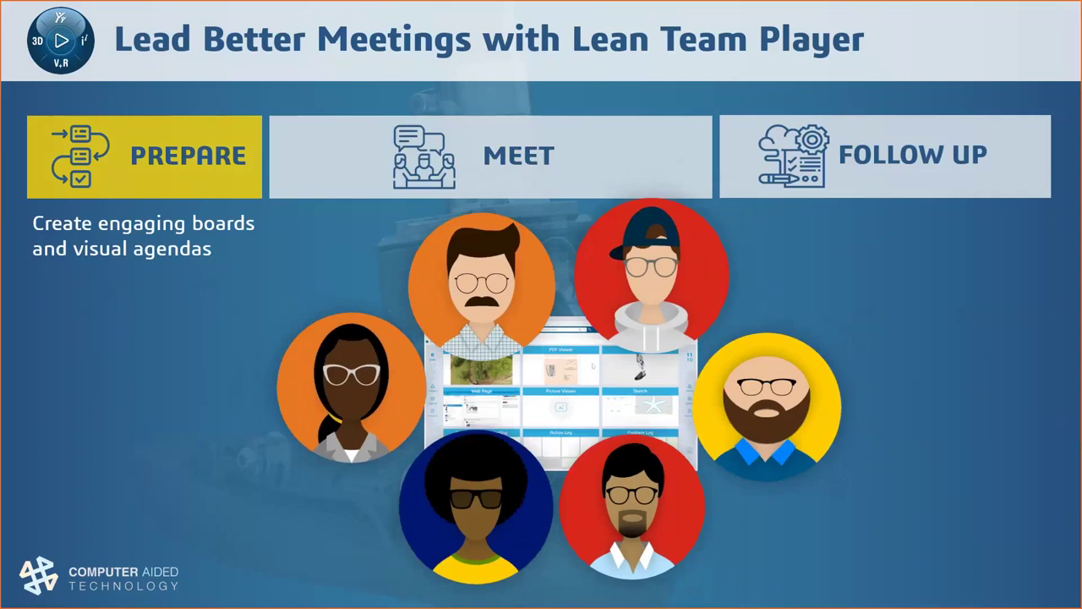
# Step: Switch to the 3DLean dashboard, open the Starting Board, and add a Sketch widget beside Lets Get Started
pyautogui.hotkey('alt', 'Tab')
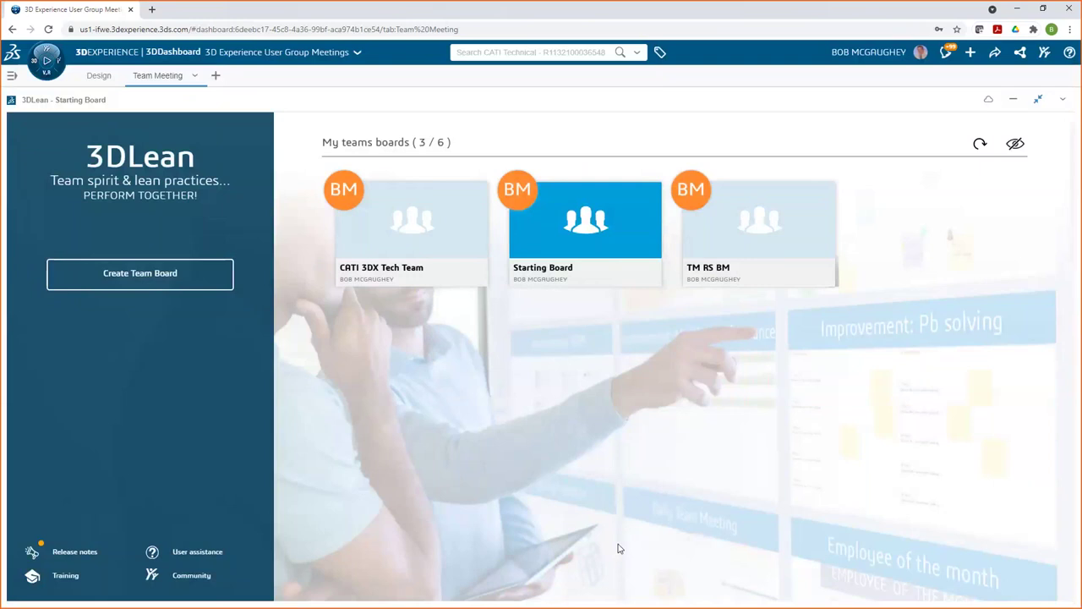
pyautogui.click(617, 220)
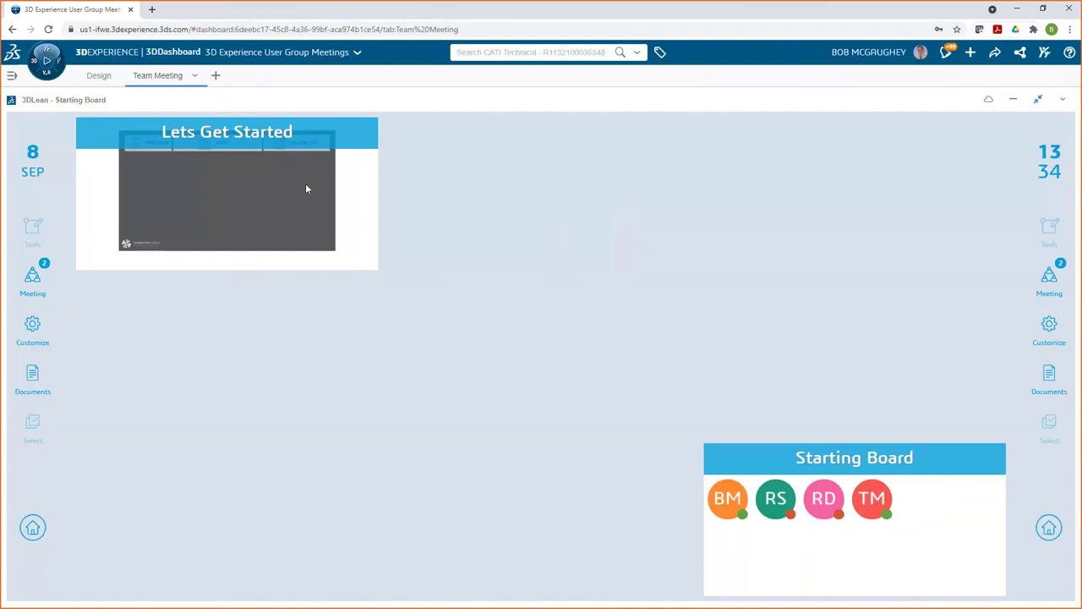
pyautogui.click(31, 331)
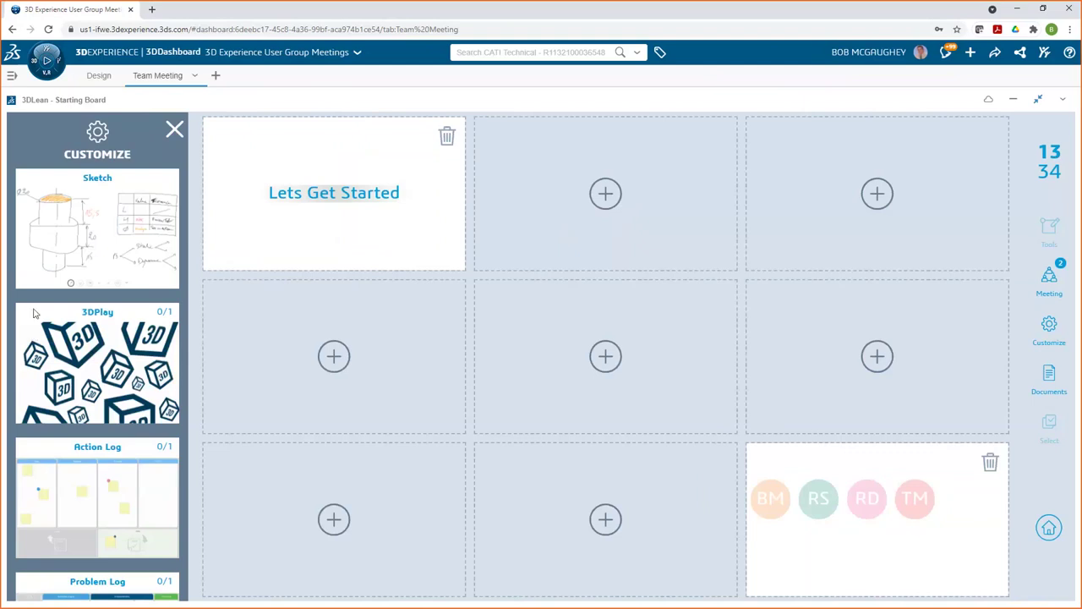
pyautogui.moveTo(136, 197)
pyautogui.mouseDown()
pyautogui.moveTo(174, 217)
pyautogui.moveTo(606, 192)
pyautogui.mouseUp()
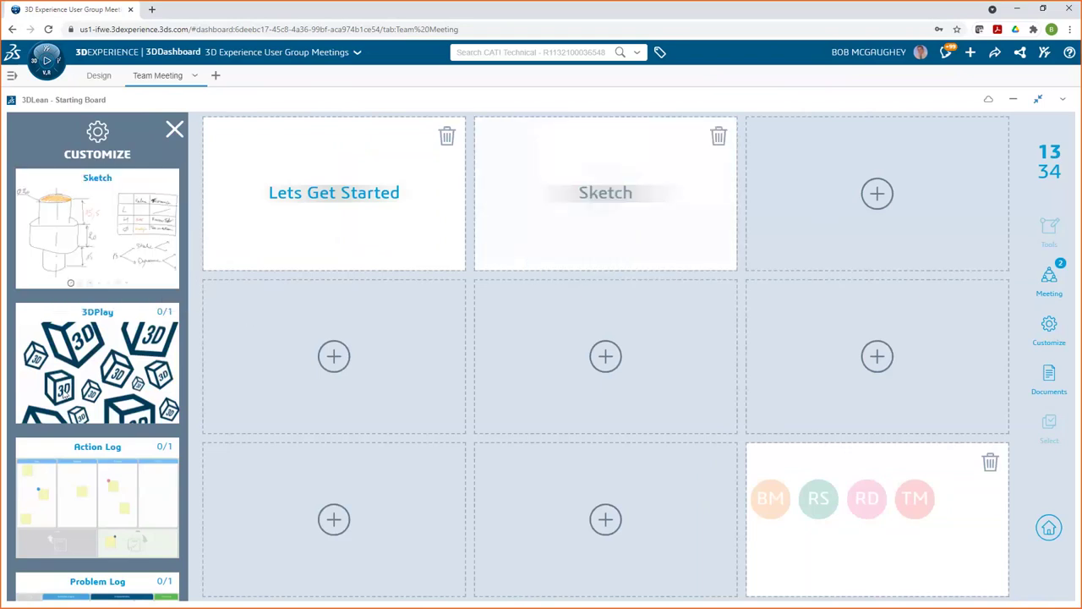
# Step: Fill the board's middle row with Action Log, Problem Log and KPI widgets, in that order
pyautogui.scroll(-1, 108, 460)
pyautogui.moveTo(103, 387); pyautogui.dragTo(338, 363)
pyautogui.moveTo(129, 513); pyautogui.dragTo(505, 394)
pyautogui.scroll(-2, 97, 389)
pyautogui.moveTo(98, 389); pyautogui.dragTo(871, 346)
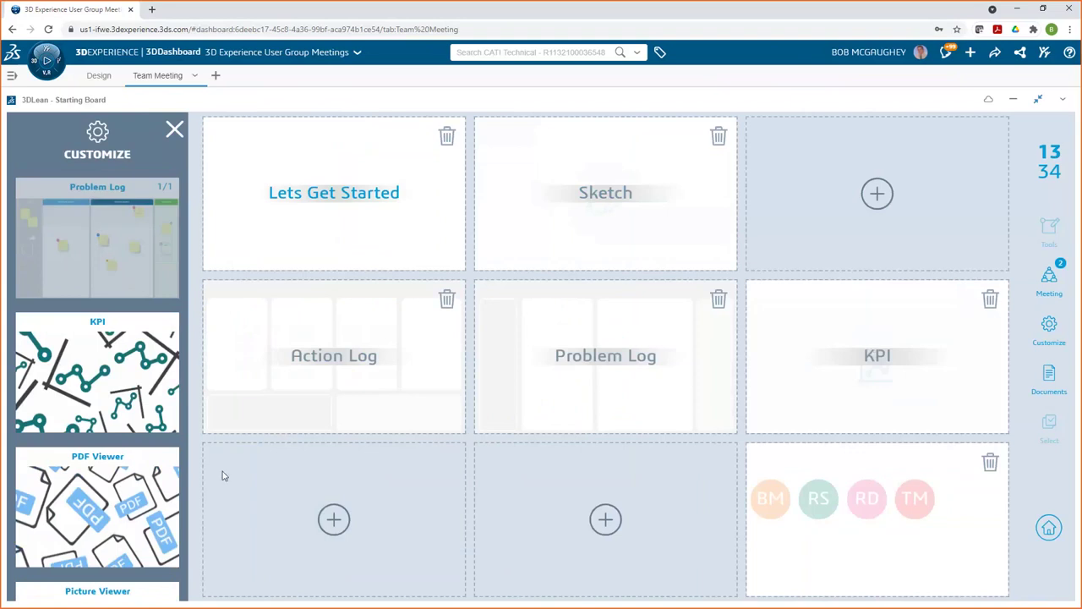
# Step: Add PDF Viewer and Web Page widgets to the two empty cells of the bottom row and finish customizing the board
pyautogui.moveTo(89, 503); pyautogui.dragTo(375, 511)
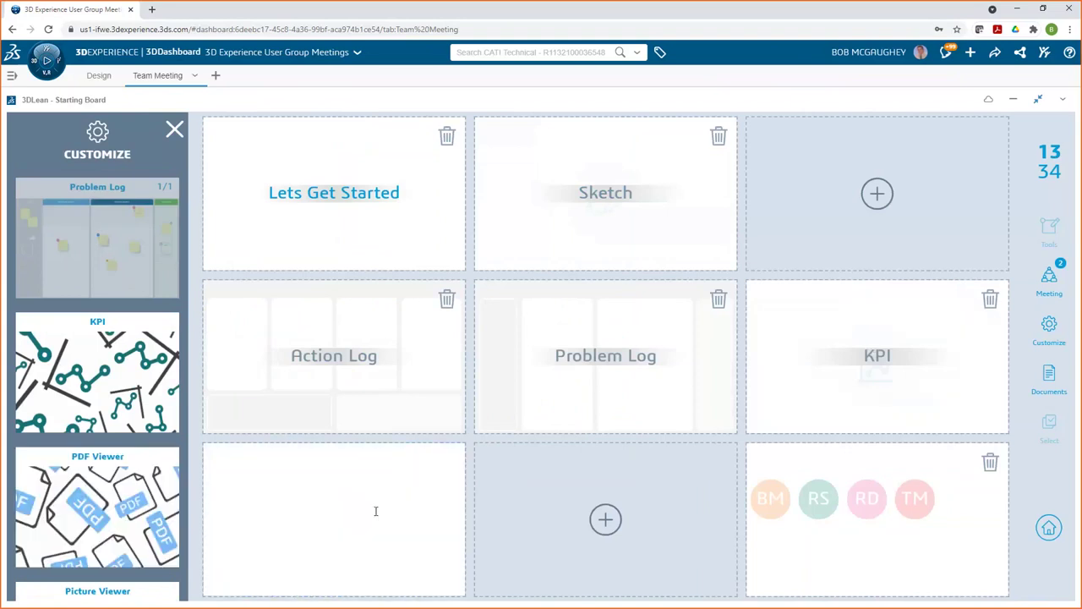
pyautogui.scroll(-3, 110, 501)
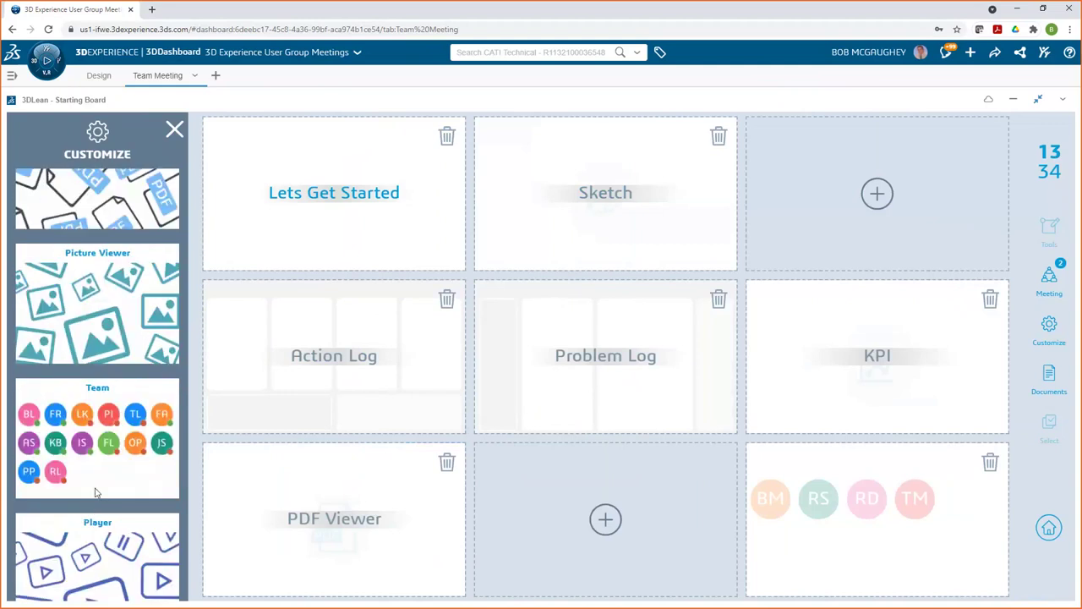
pyautogui.scroll(-3, 95, 507)
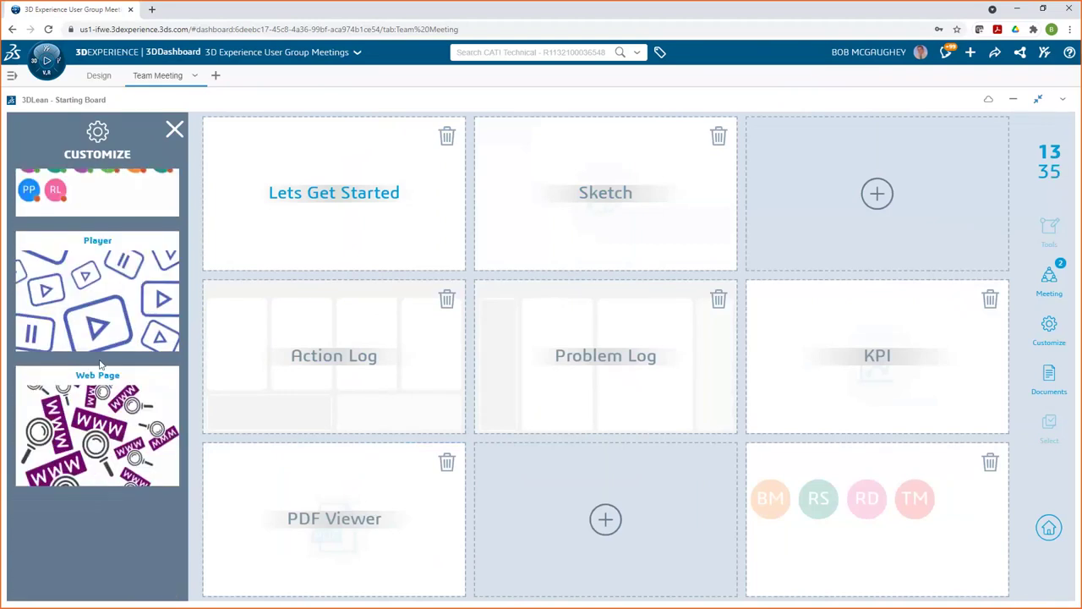
pyautogui.moveTo(76, 287)
pyautogui.mouseDown()
pyautogui.moveTo(481, 423)
pyautogui.moveTo(536, 488)
pyautogui.moveTo(464, 424)
pyautogui.moveTo(85, 279)
pyautogui.mouseUp()
pyautogui.moveTo(97, 423)
pyautogui.mouseDown()
pyautogui.moveTo(640, 487)
pyautogui.moveTo(561, 492)
pyautogui.moveTo(567, 478)
pyautogui.mouseUp()
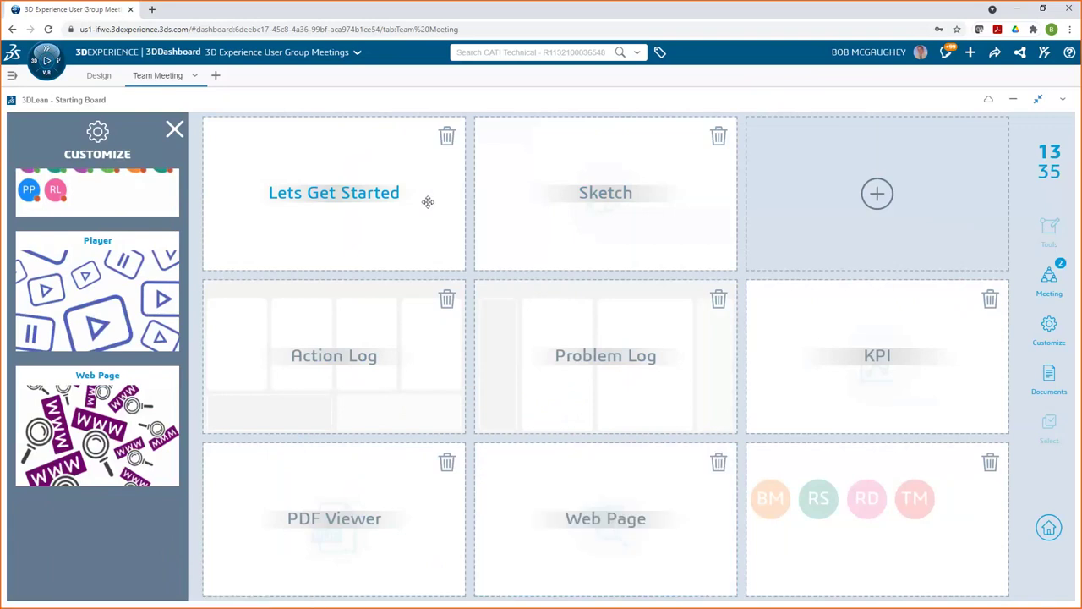
pyautogui.click(174, 129)
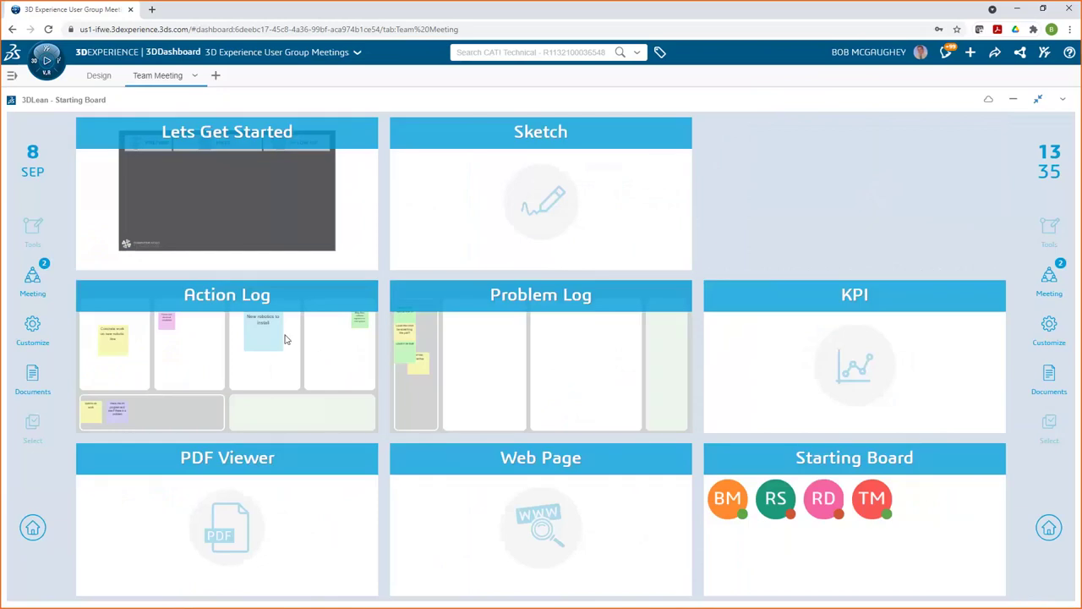
# Step: From the PDF Viewer widget, upload the graph-paper-3 PDF to the board's documents and return to the board
pyautogui.click(307, 515)
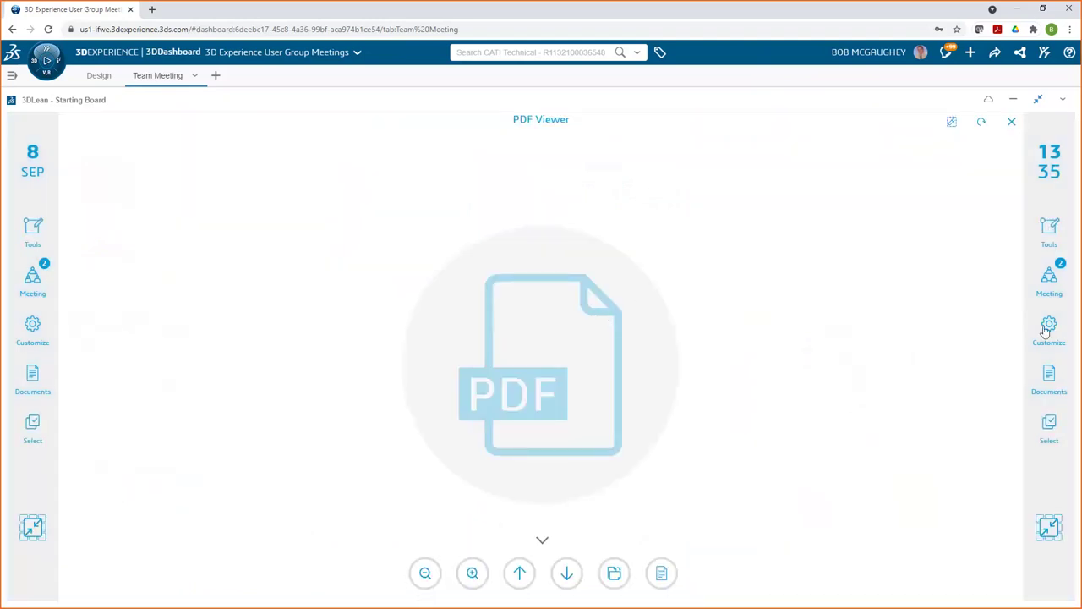
pyautogui.click(1044, 386)
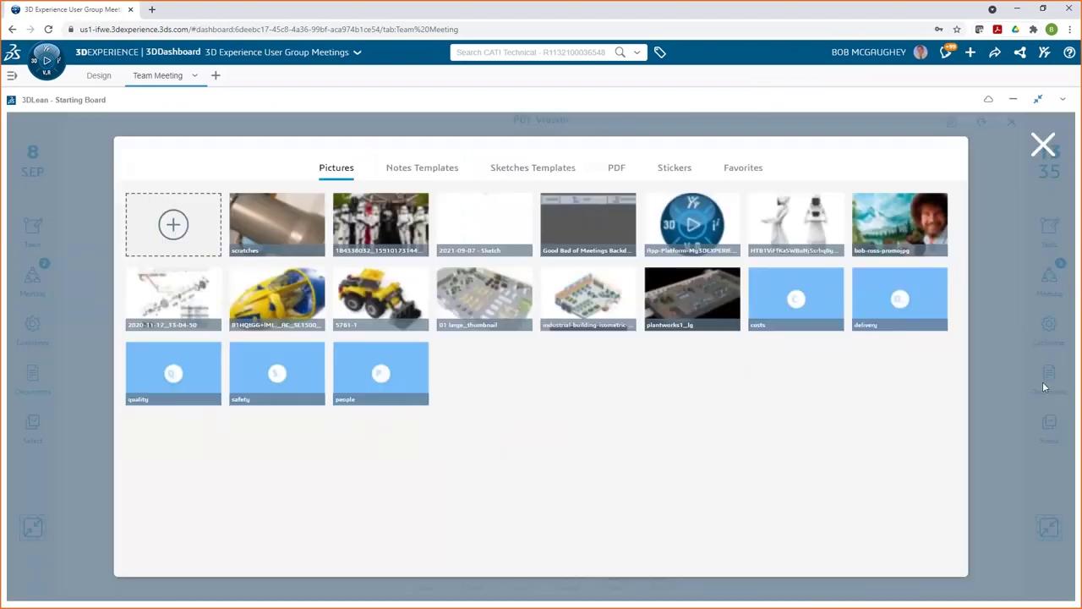
pyautogui.click(618, 174)
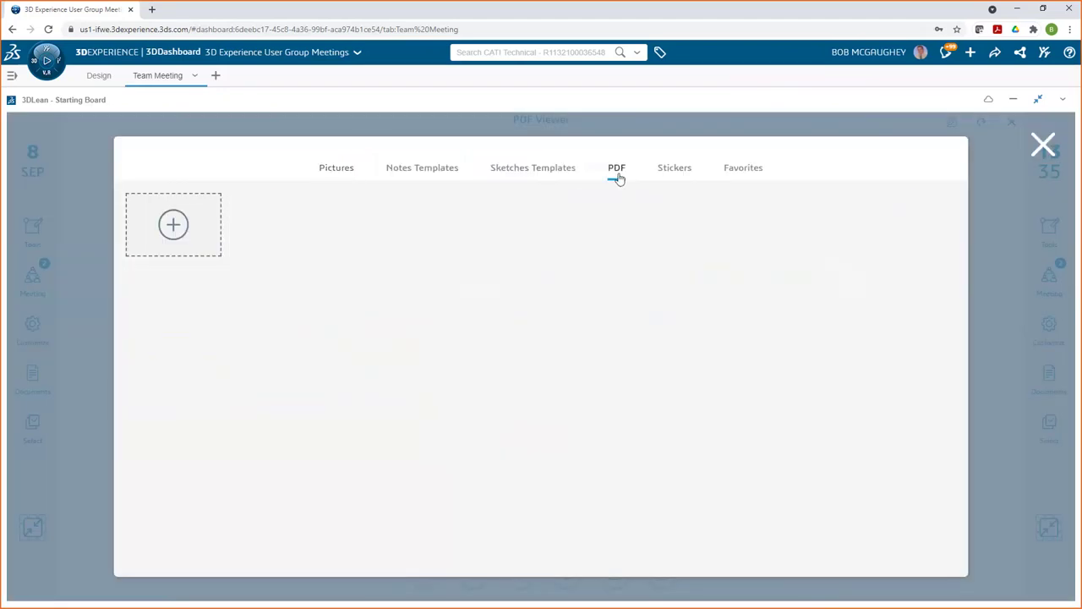
pyautogui.click(172, 225)
pyautogui.click(250, 264)
pyautogui.click(891, 569)
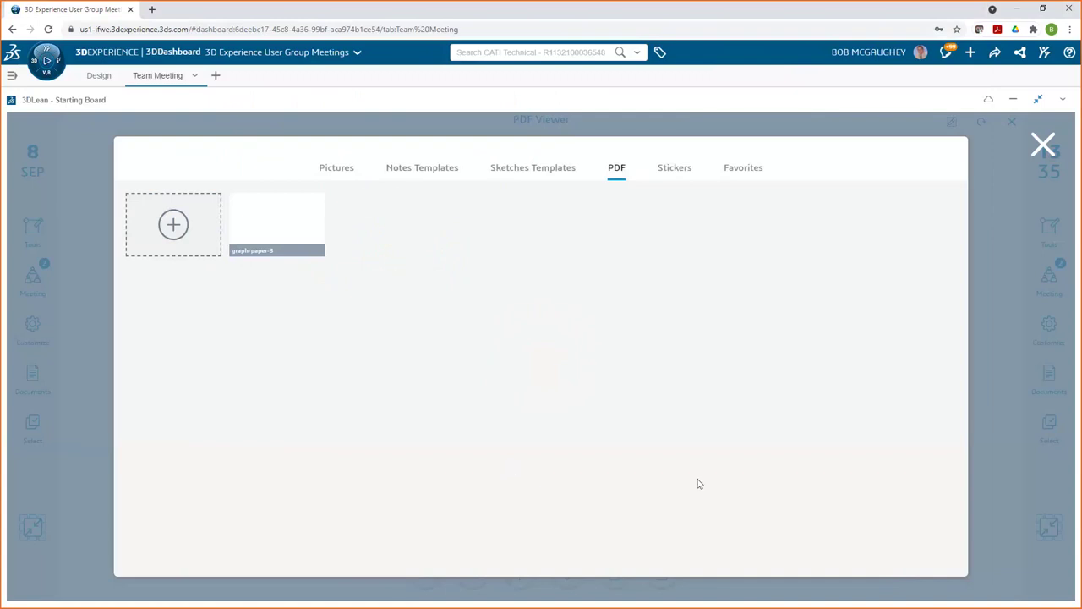
pyautogui.click(293, 234)
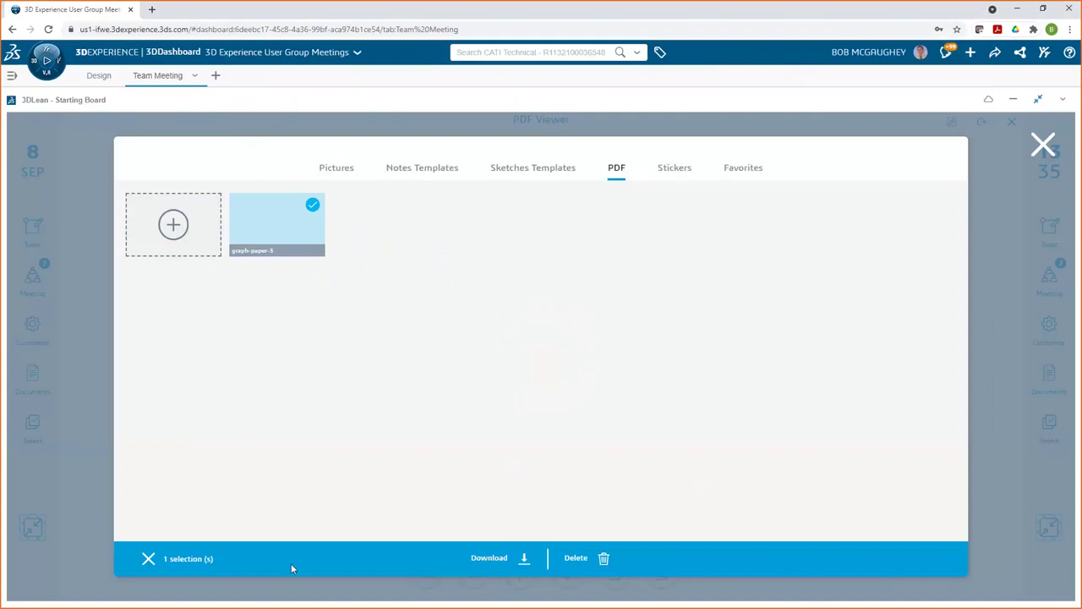
pyautogui.click(1043, 146)
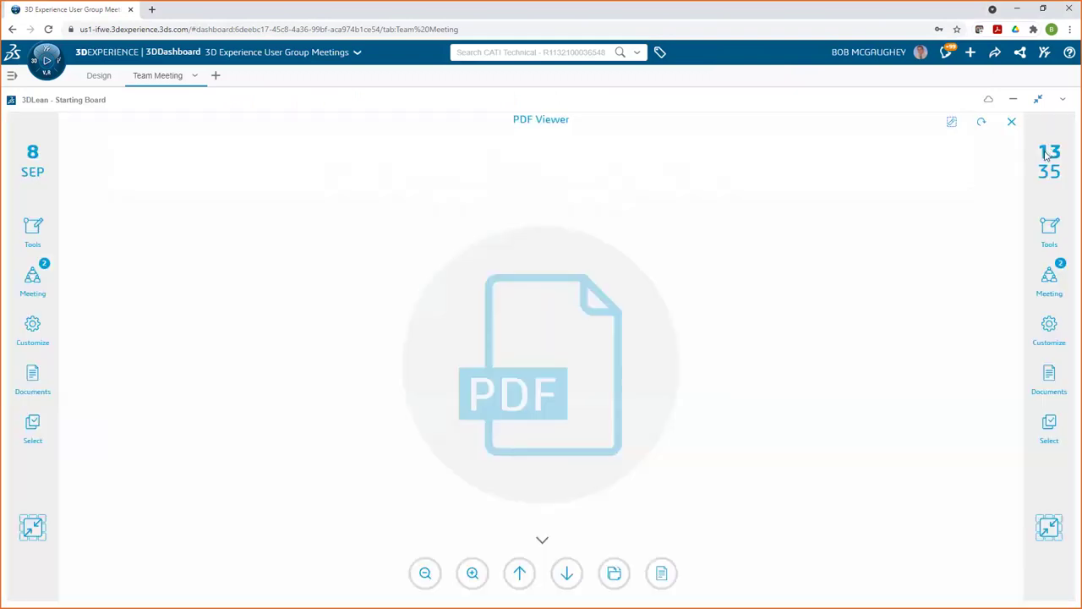
pyautogui.click(543, 541)
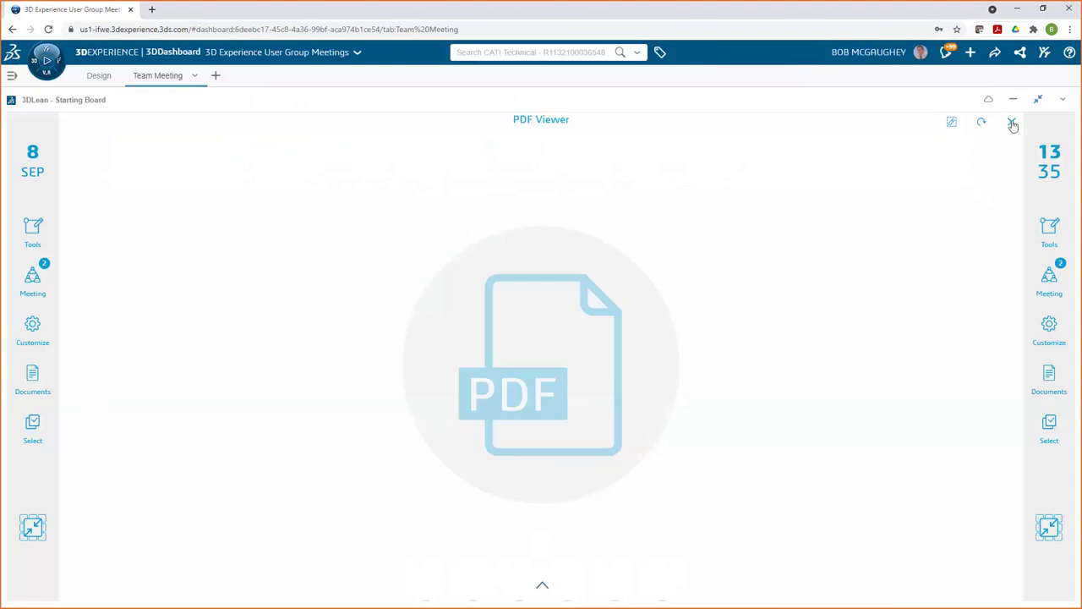
pyautogui.click(1010, 122)
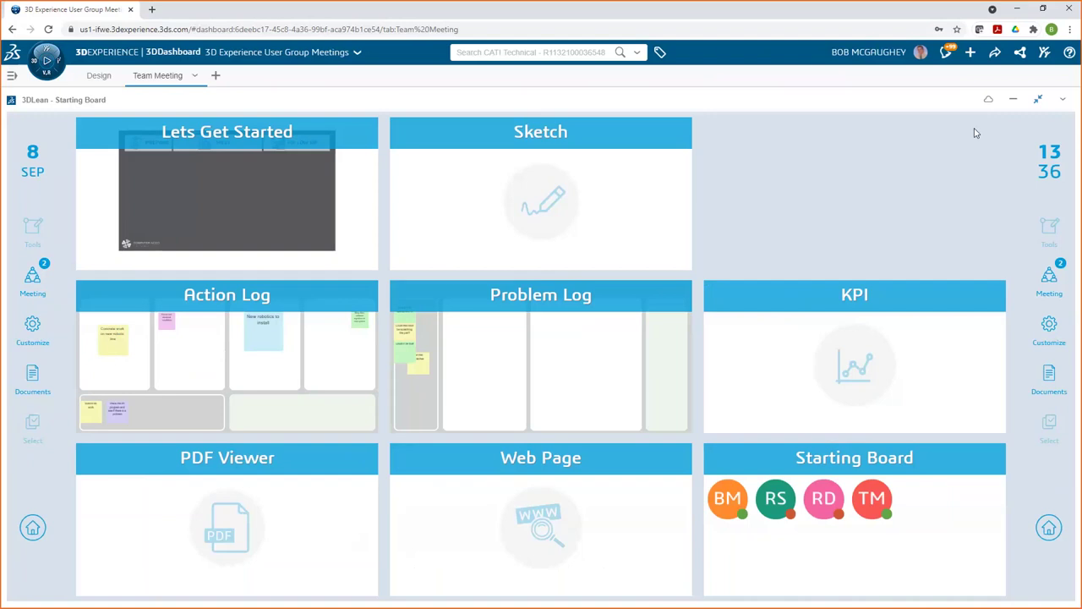
# Step: Open the Sketch widget and look through the available sketch templates, including ISHIKAWA, and the widget's settings
pyautogui.click(591, 194)
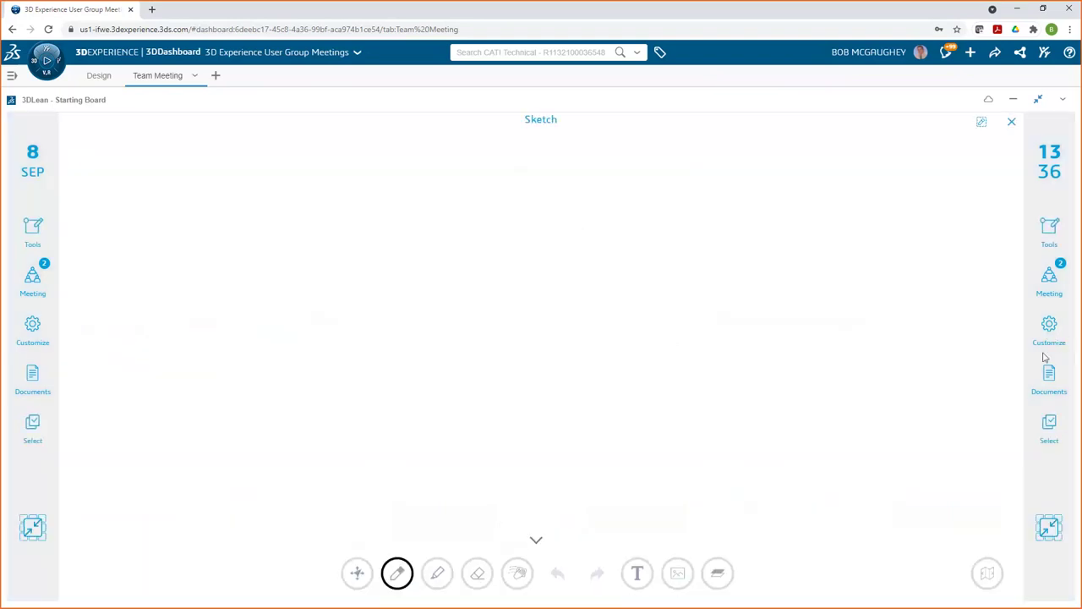
pyautogui.click(1051, 382)
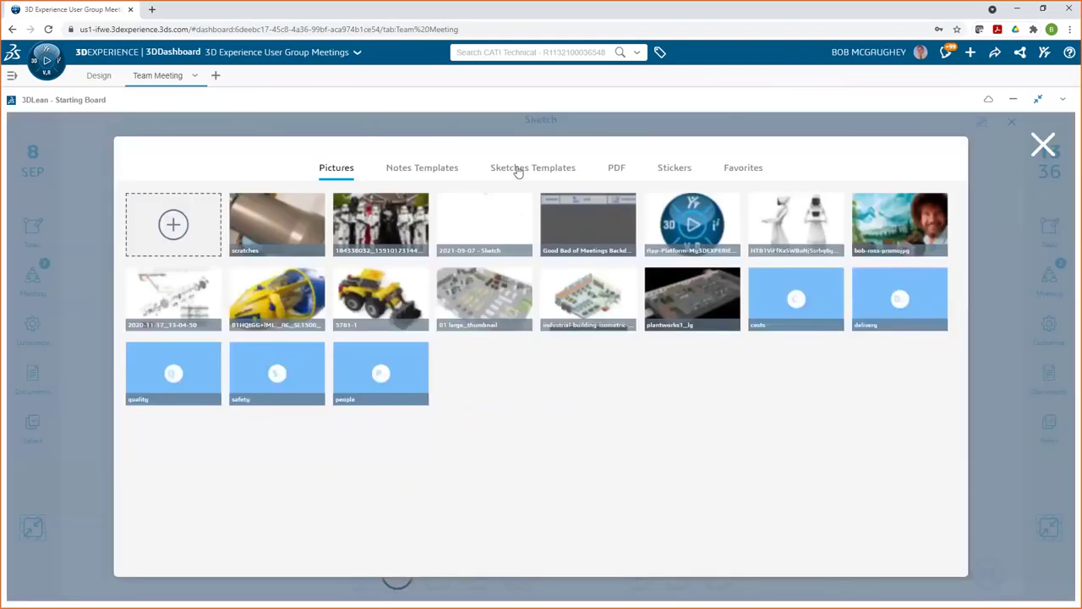
pyautogui.click(519, 171)
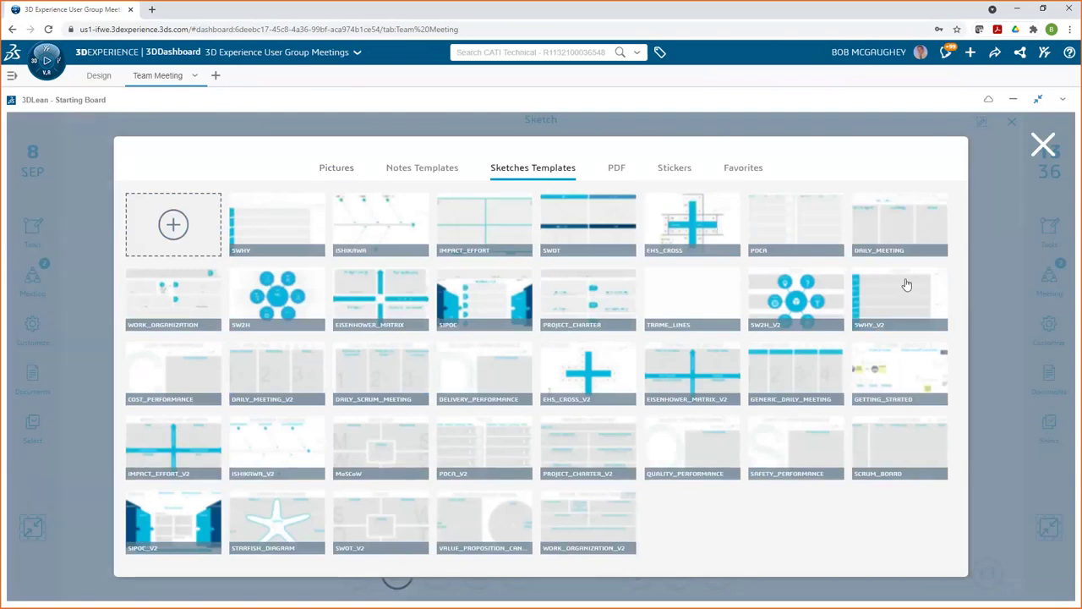
pyautogui.click(371, 226)
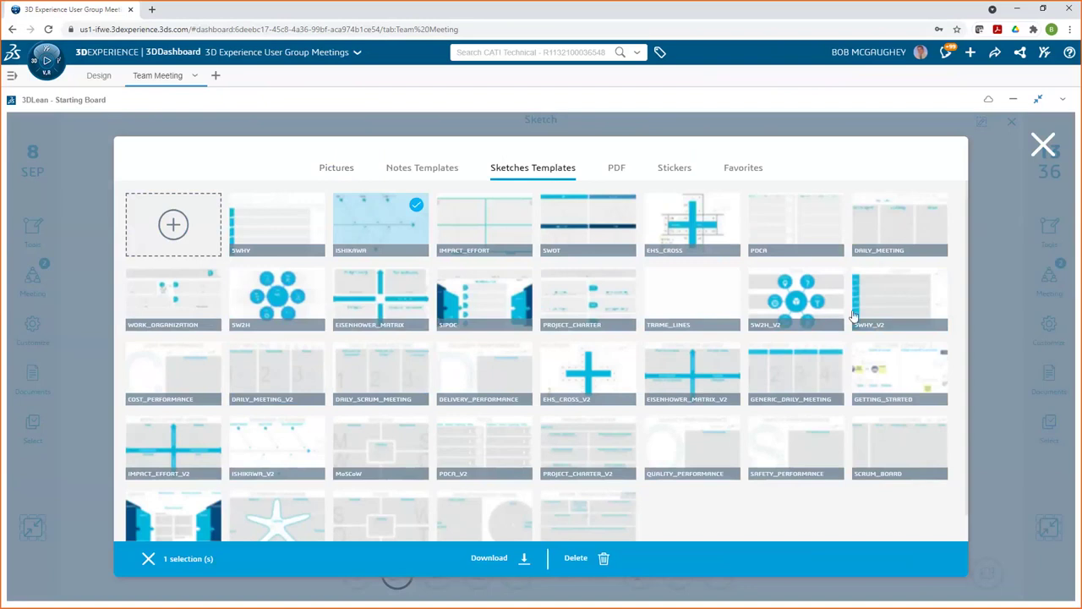
pyautogui.click(1045, 150)
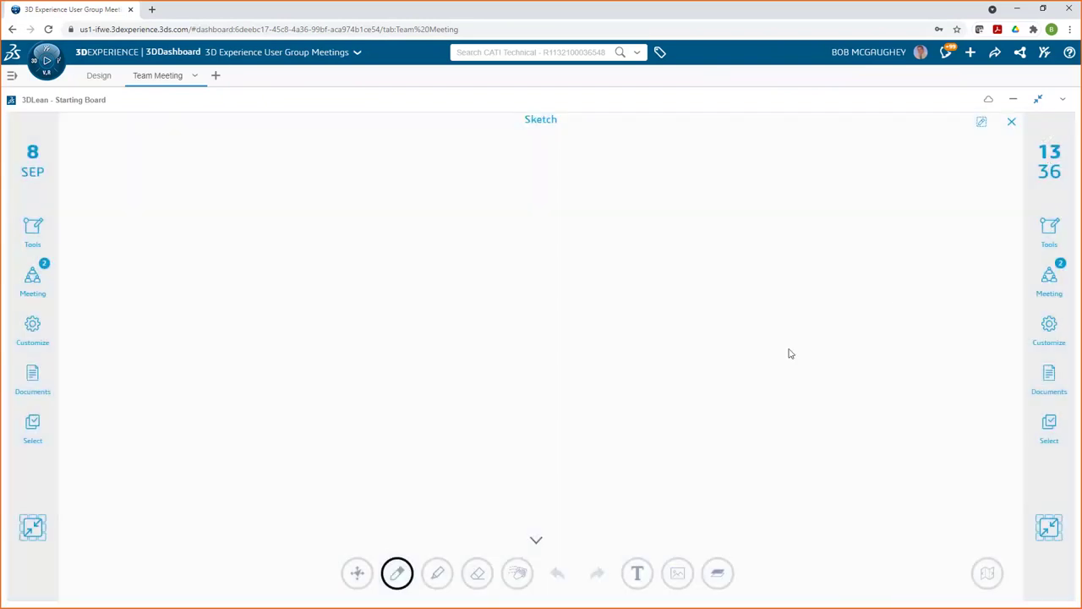
pyautogui.click(1046, 328)
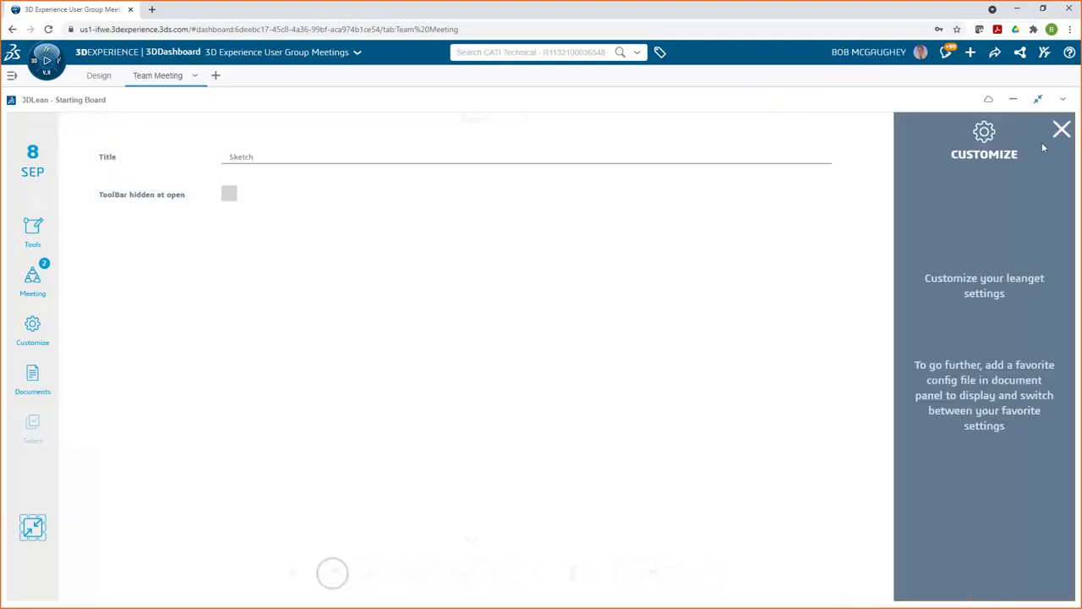
pyautogui.click(1060, 130)
# Step: Download the ISHIKAWA sketch template as a PNG from the documents library and return to the board
pyautogui.click(1047, 379)
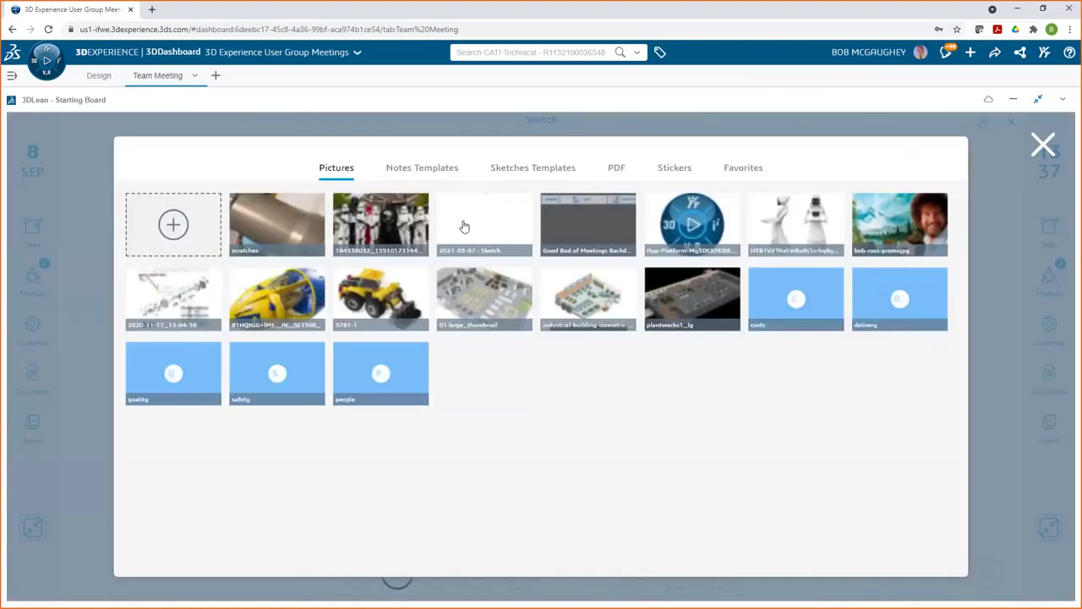
pyautogui.click(534, 171)
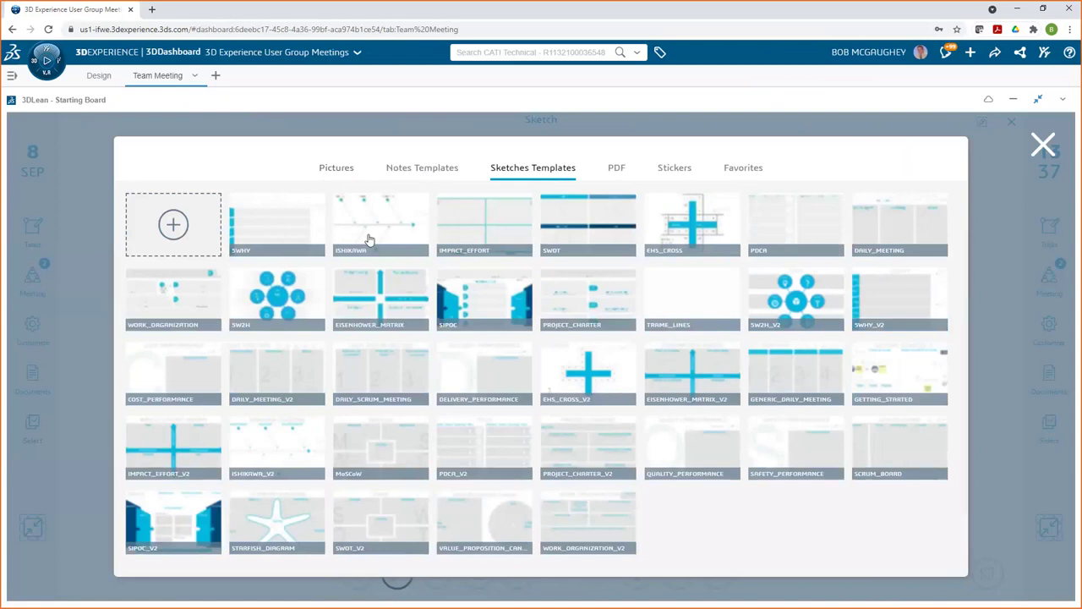
pyautogui.click(369, 241)
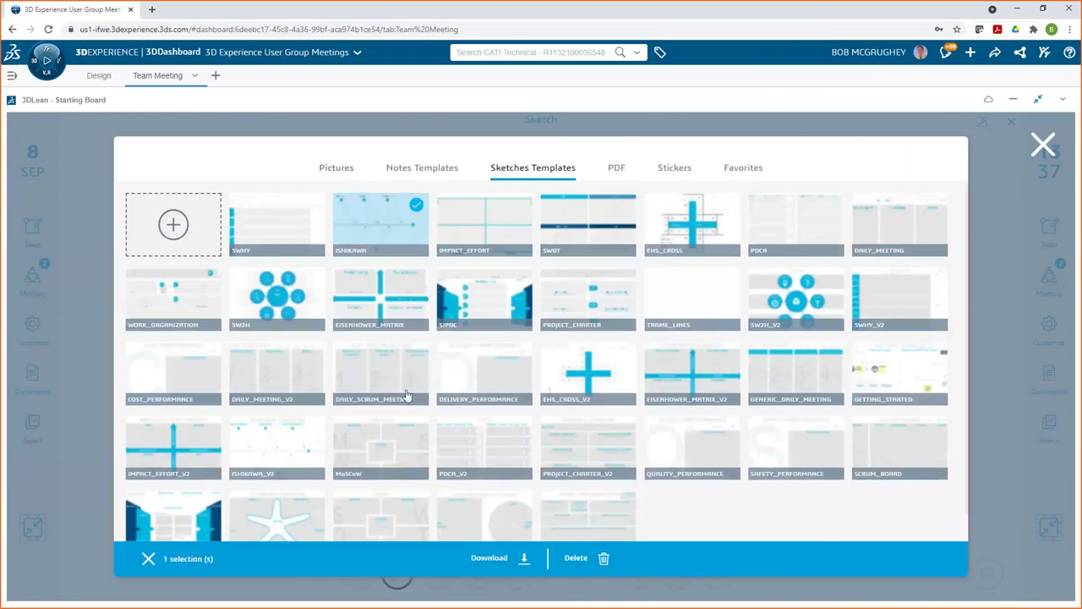
pyautogui.click(490, 558)
pyautogui.click(911, 571)
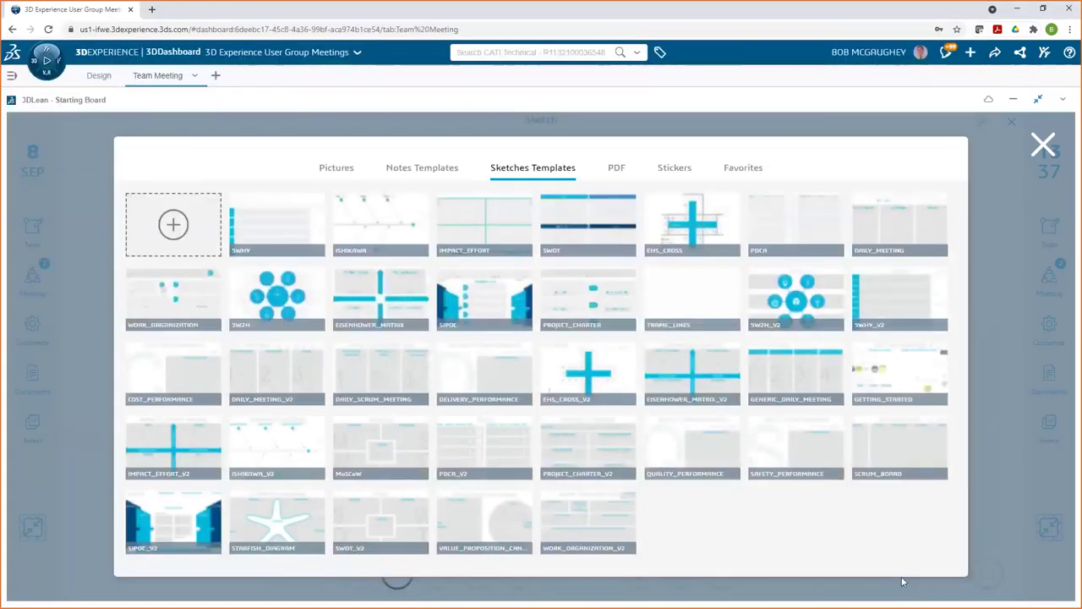
pyautogui.click(378, 232)
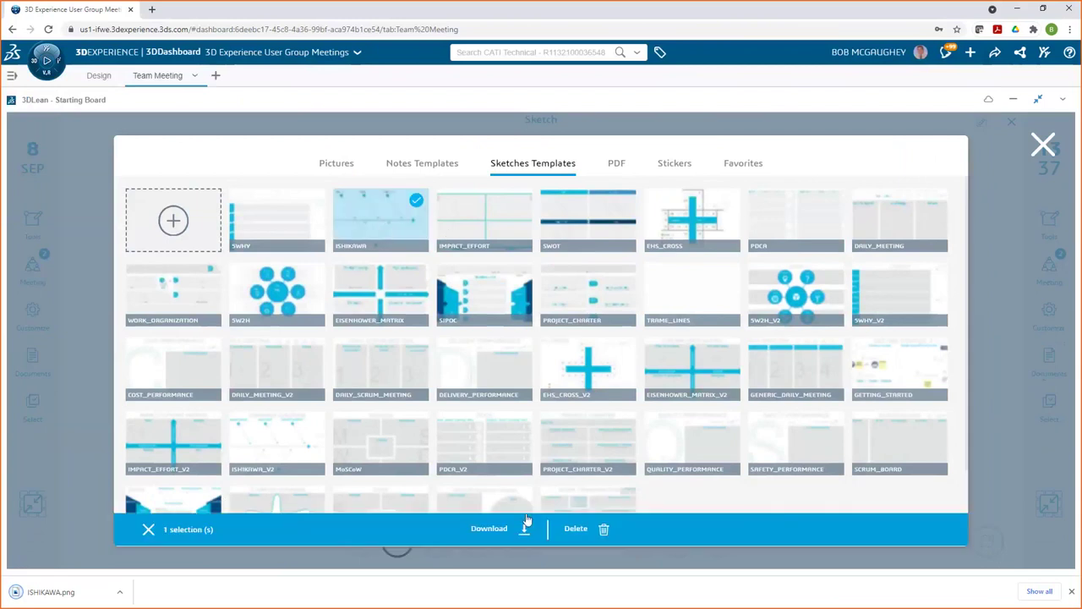
pyautogui.click(1044, 144)
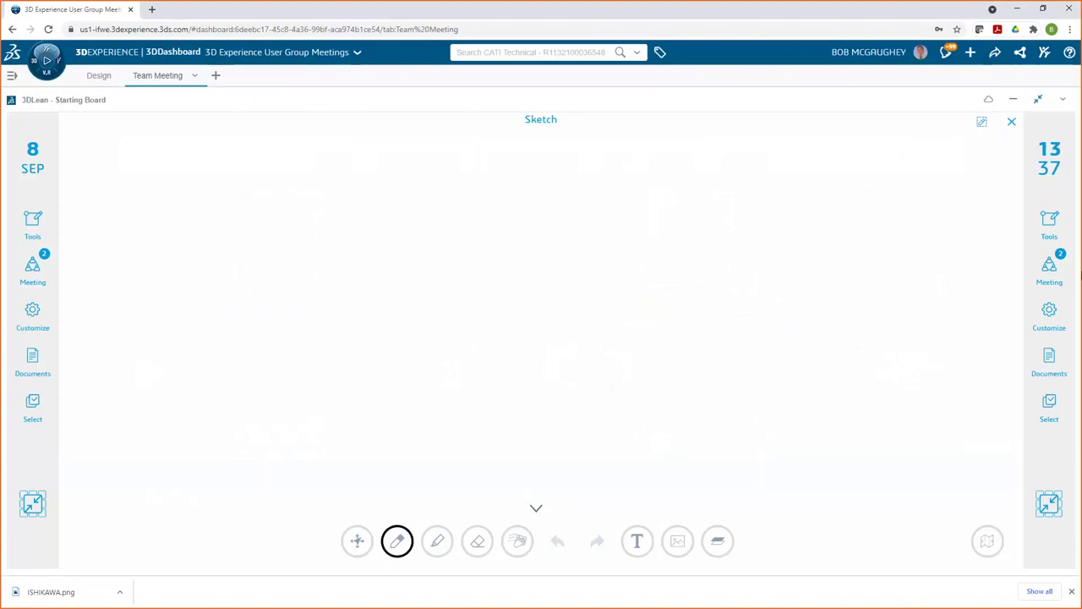
pyautogui.click(1012, 125)
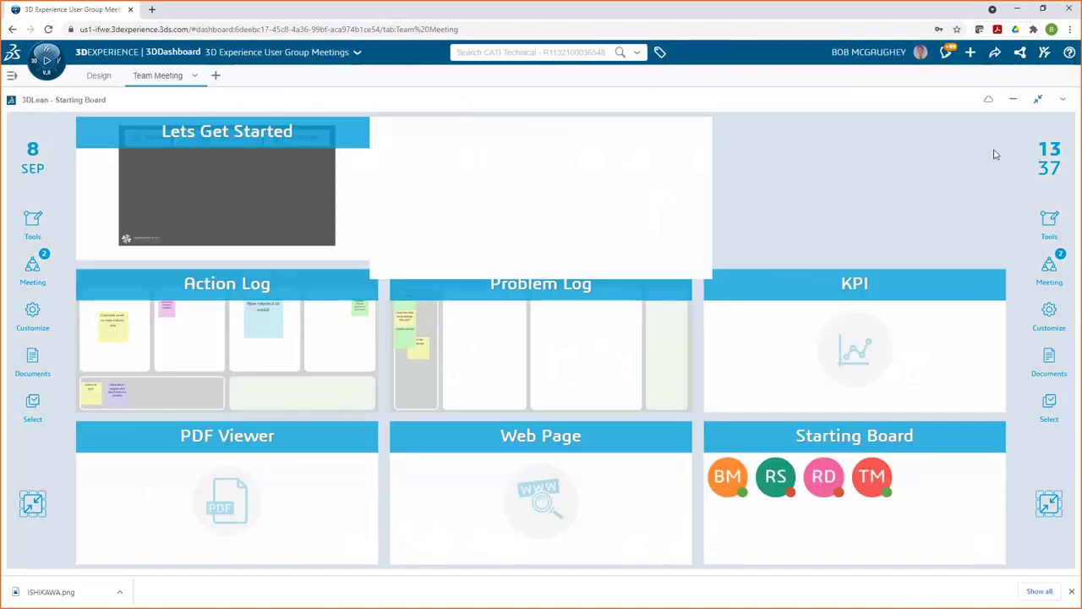
# Step: View the Lets Get Started widget, go back to the team boards overview, and reopen the Starting Board
pyautogui.click(139, 207)
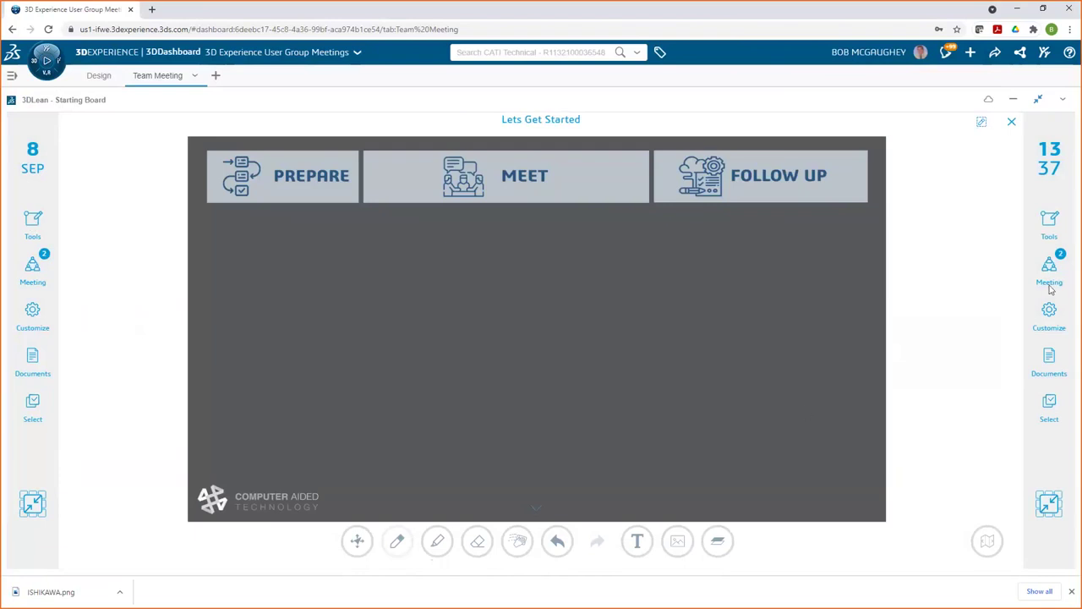
pyautogui.click(31, 505)
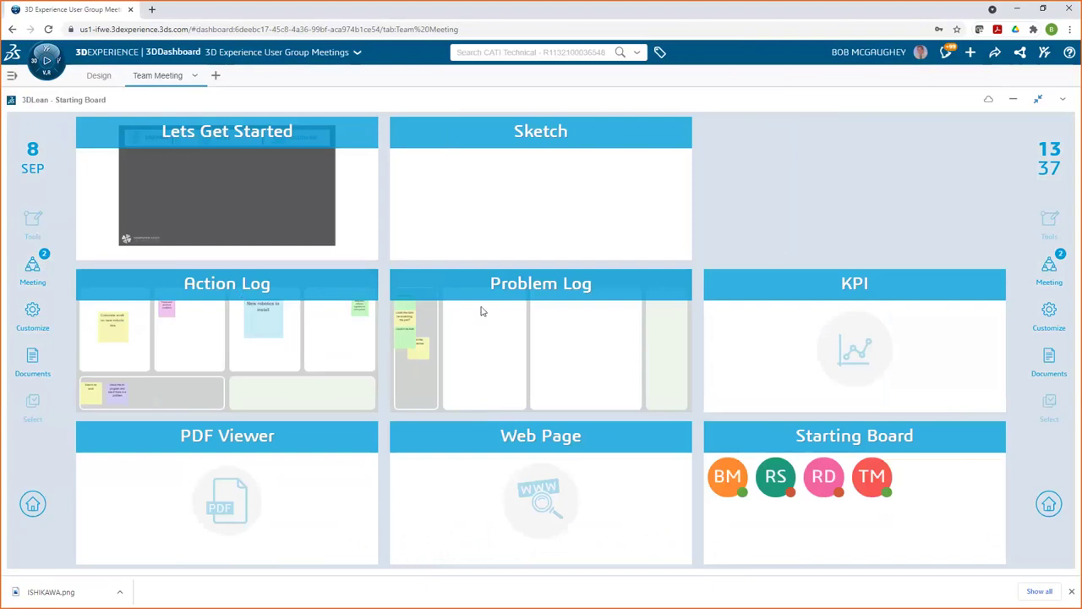
pyautogui.click(31, 505)
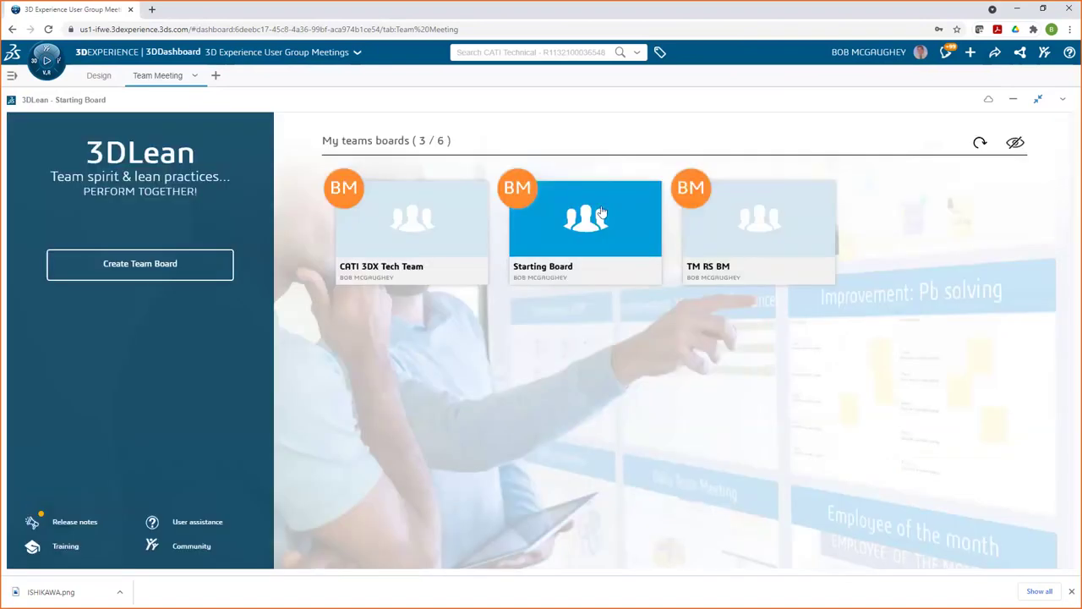
pyautogui.click(601, 211)
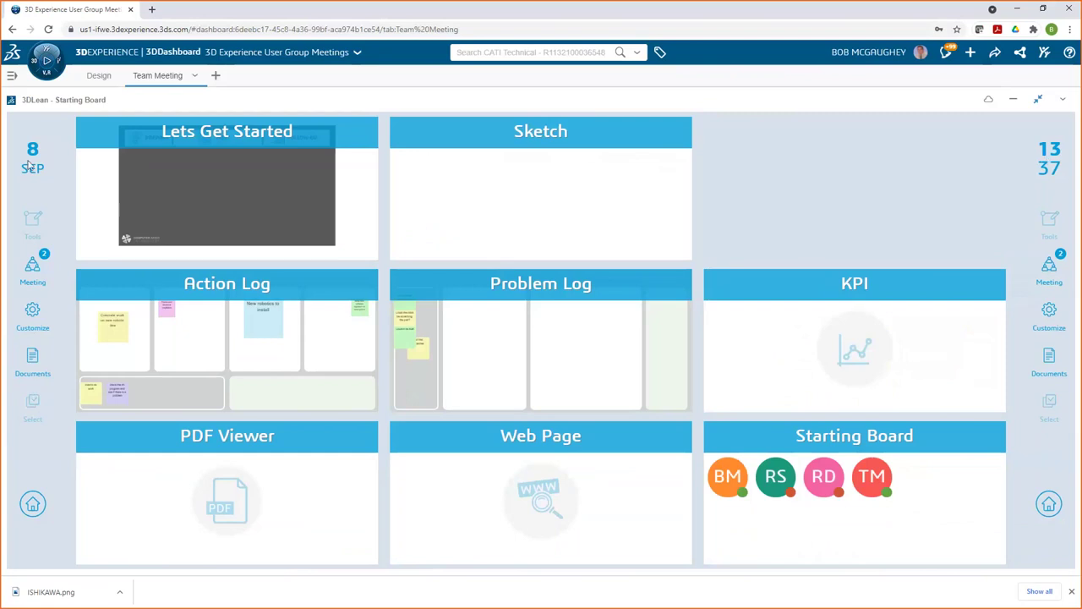
# Step: Show the 3DLean board in full screen, return to the team boards overview and reopen the Starting Board
pyautogui.click(1038, 99)
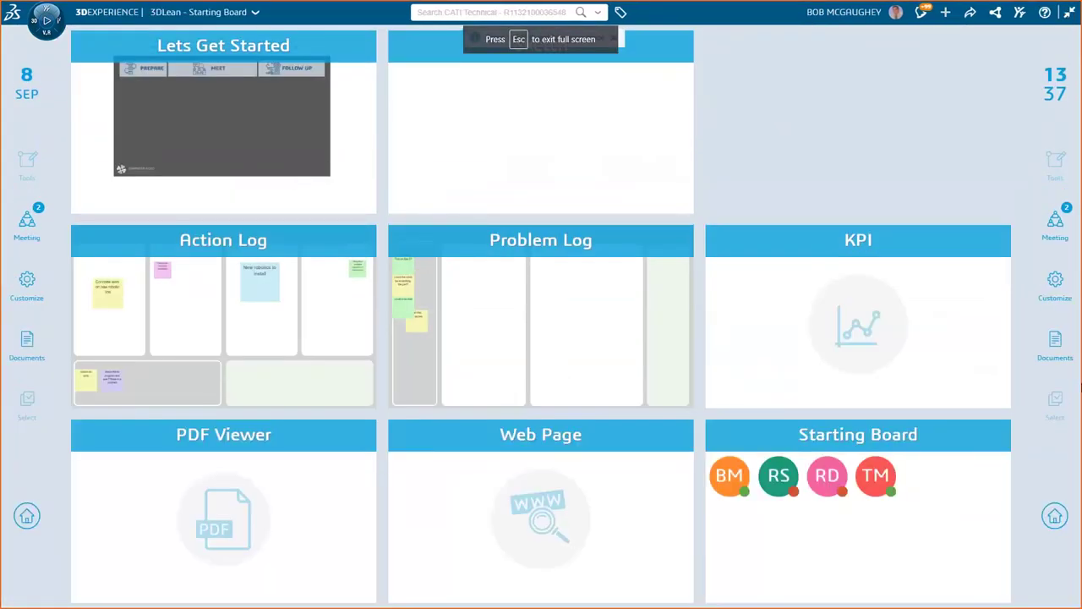
pyautogui.click(1054, 516)
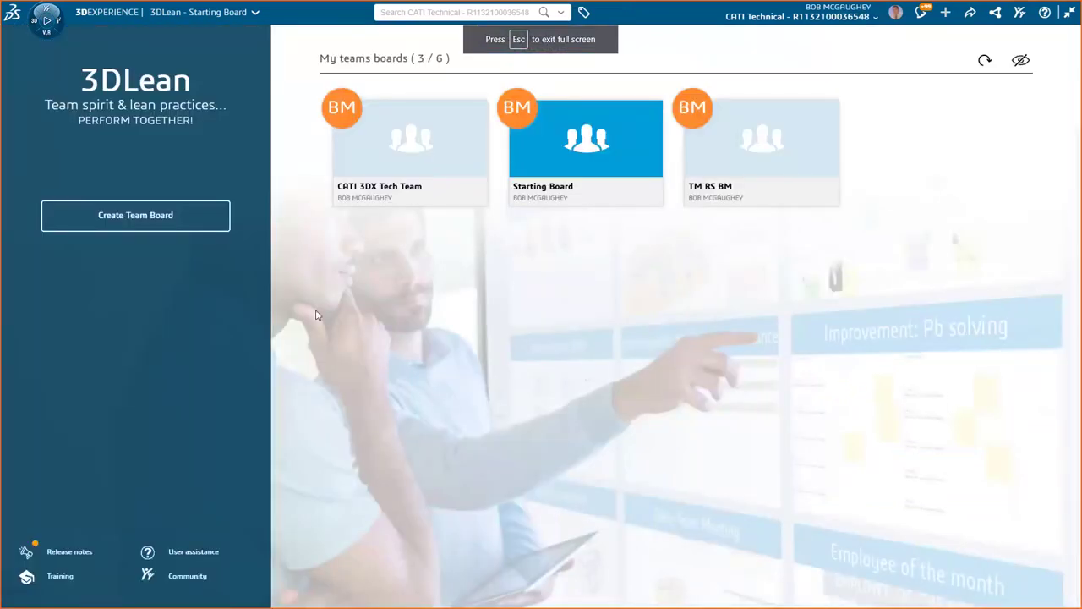
pyautogui.click(516, 156)
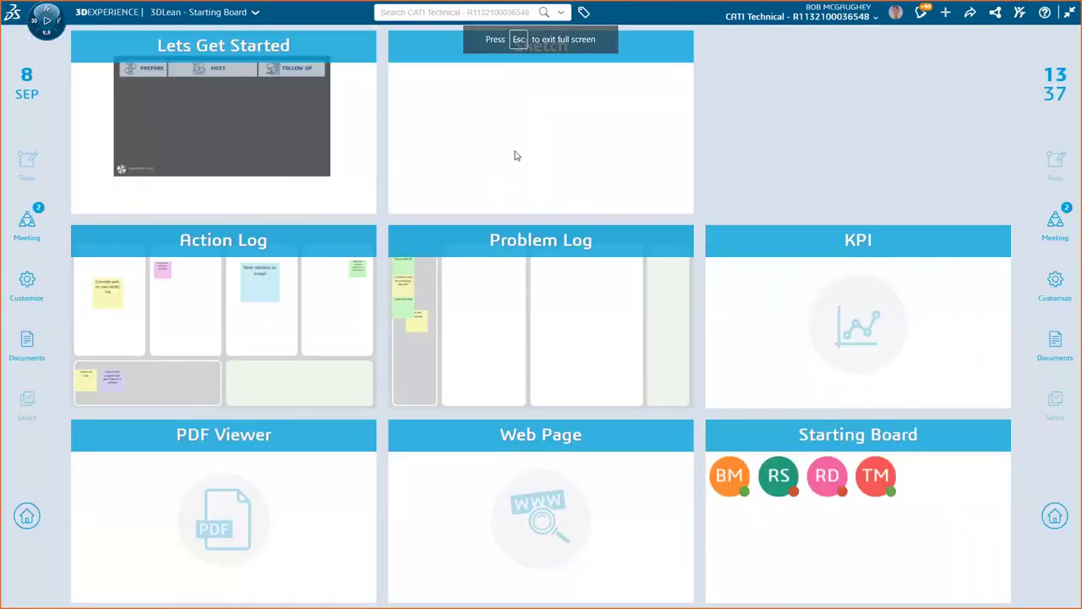
# Step: Fill the meeting agenda with Starting Board, Lets Get Started, Problem Log, Action Log and KPI, in that order
pyautogui.click(28, 225)
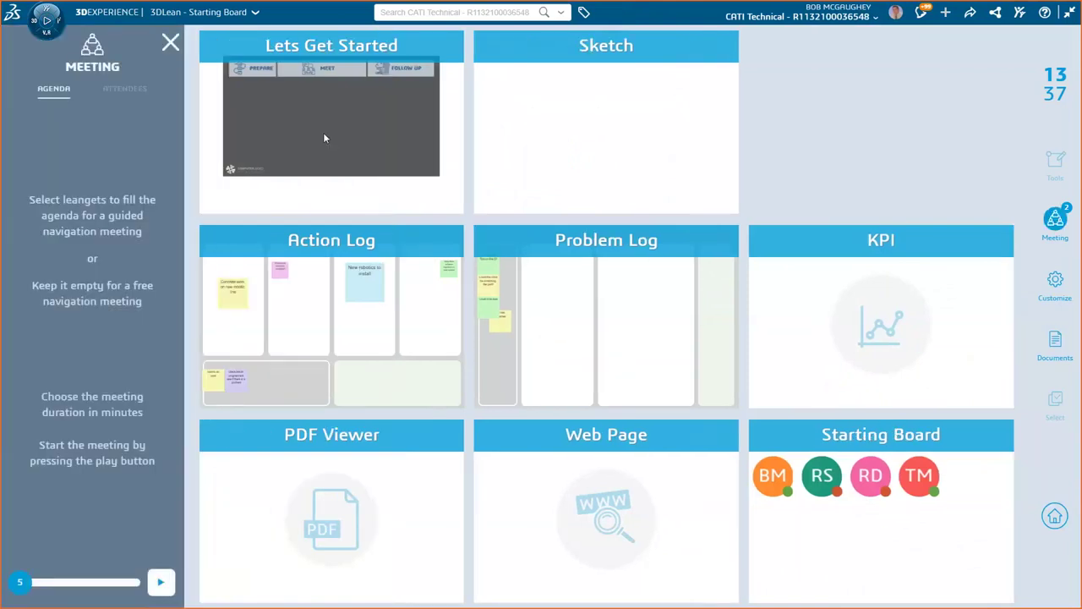
pyautogui.click(856, 550)
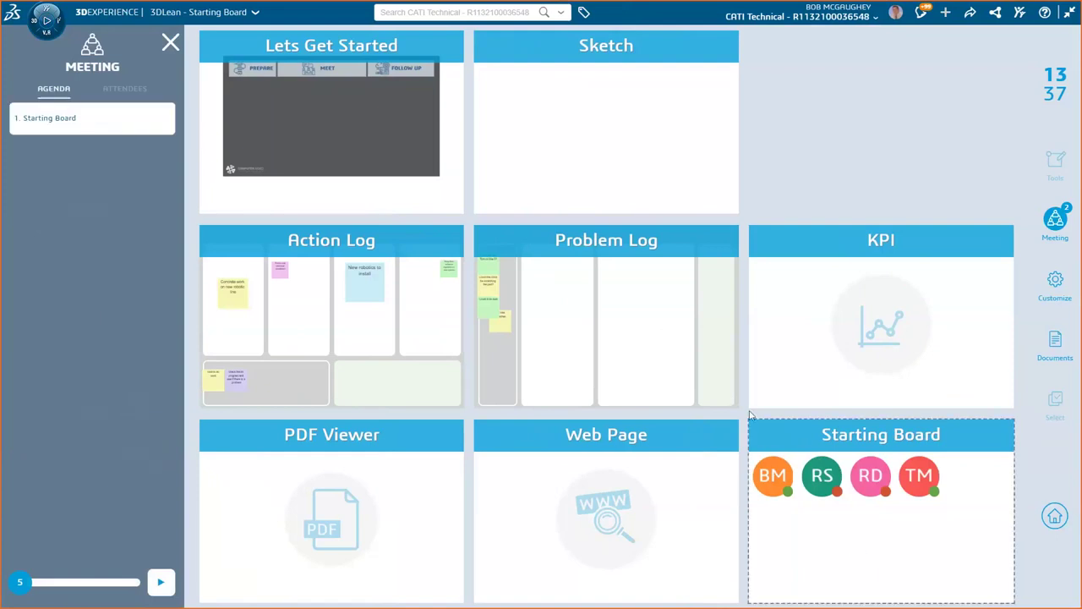
pyautogui.click(380, 123)
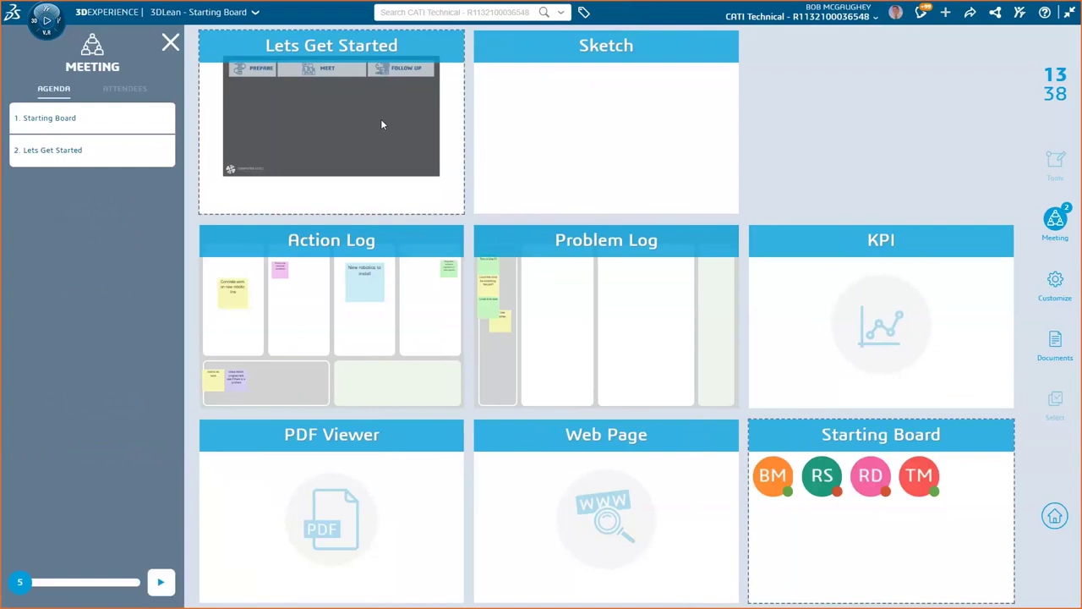
pyautogui.click(387, 316)
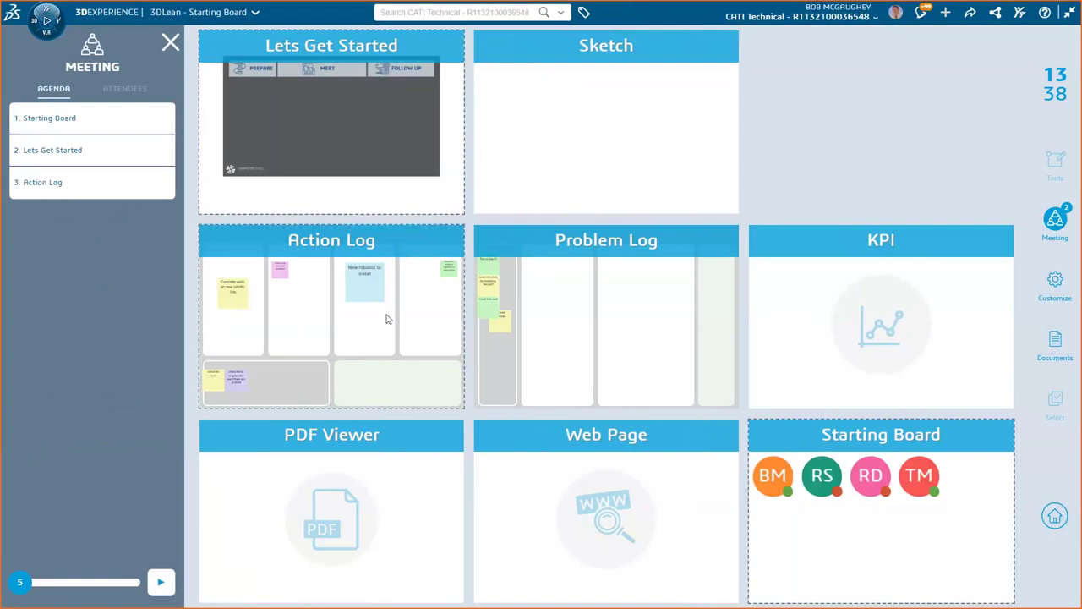
pyautogui.click(647, 335)
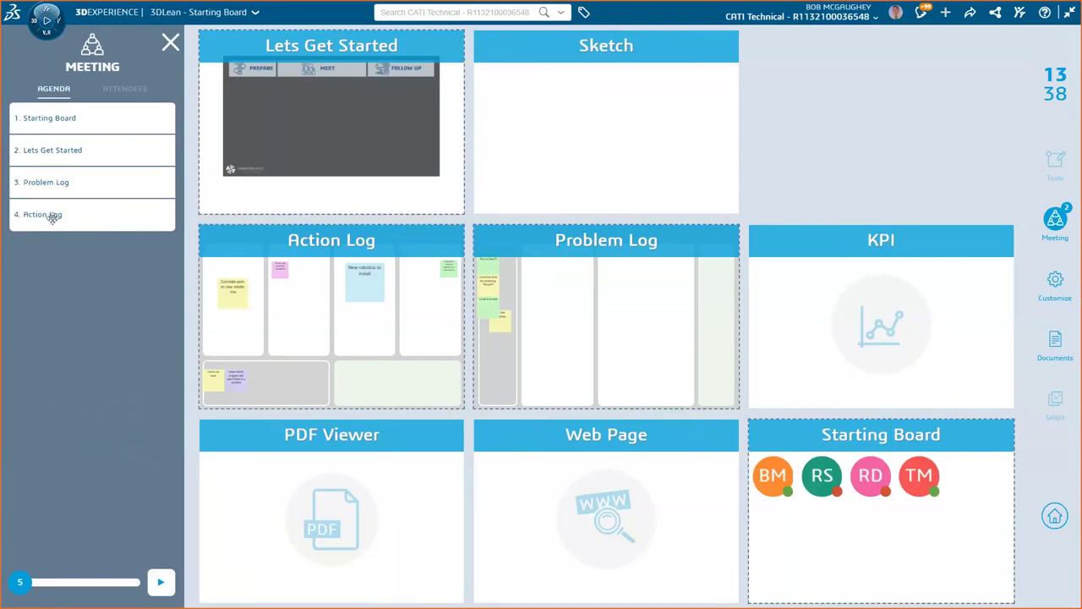
pyautogui.click(787, 318)
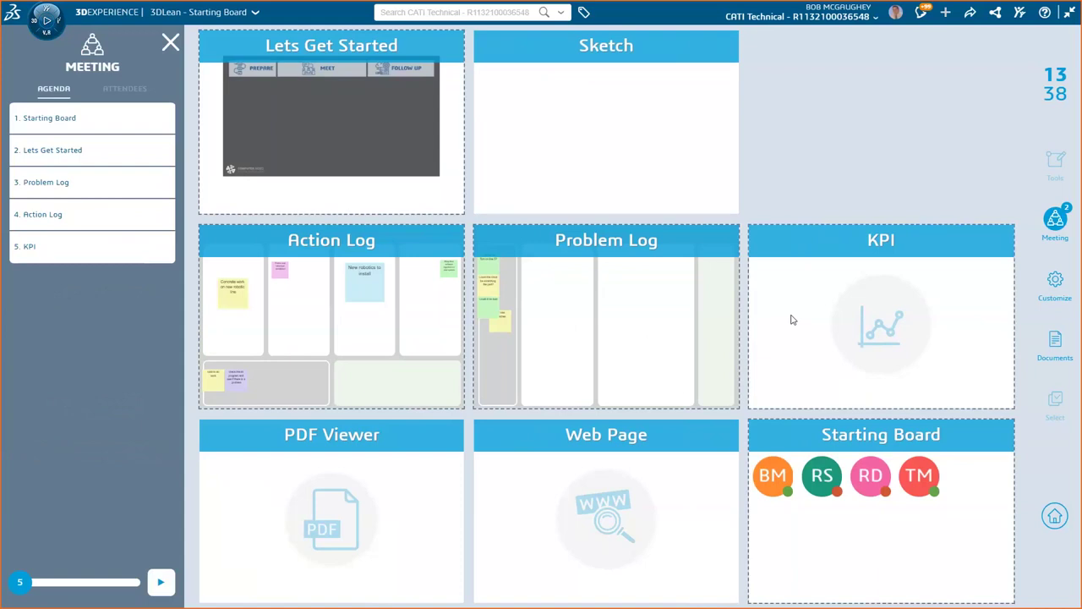
pyautogui.moveTo(19, 588)
pyautogui.mouseDown()
pyautogui.moveTo(48, 595)
pyautogui.moveTo(21, 596)
pyautogui.mouseUp()
# Step: View the Lead Better Meetings presentation slide, switch back to the board and close the meeting agenda
pyautogui.hotkey('alt', 'Tab')
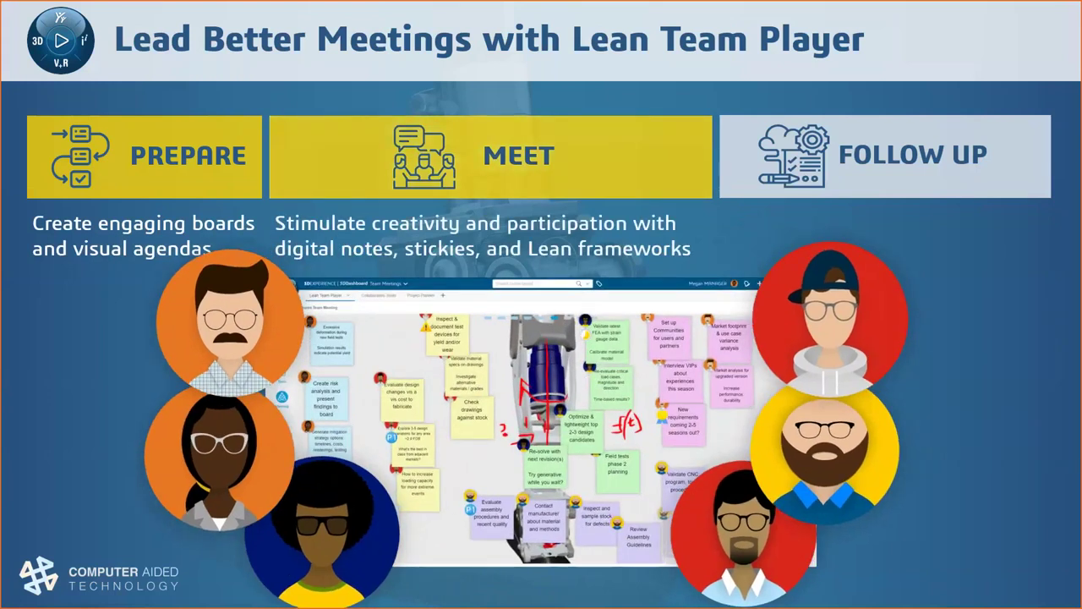
pyautogui.hotkey('alt', 'Tab')
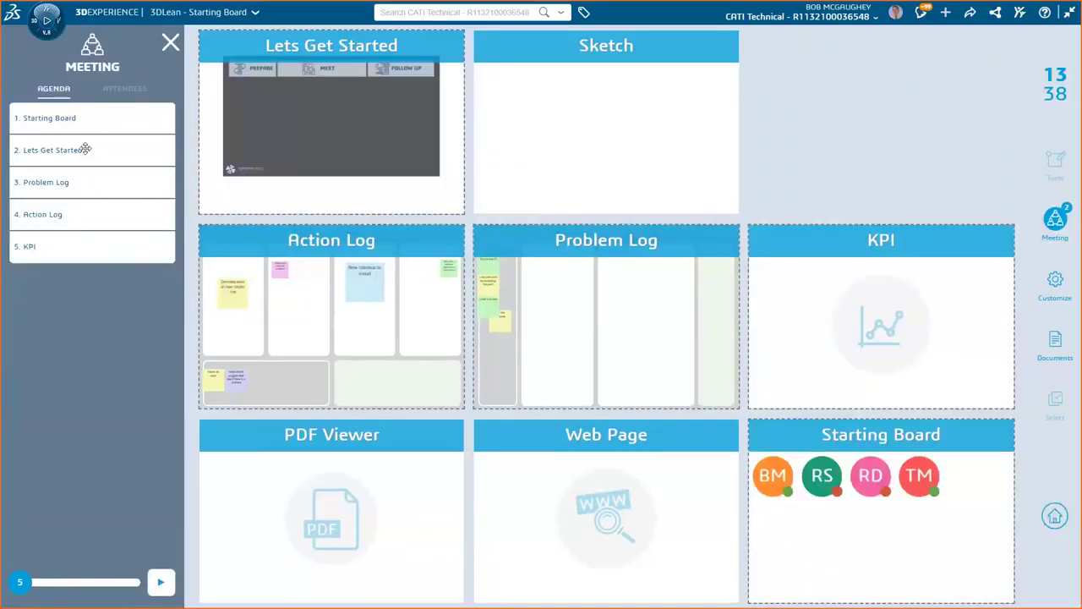
pyautogui.click(169, 42)
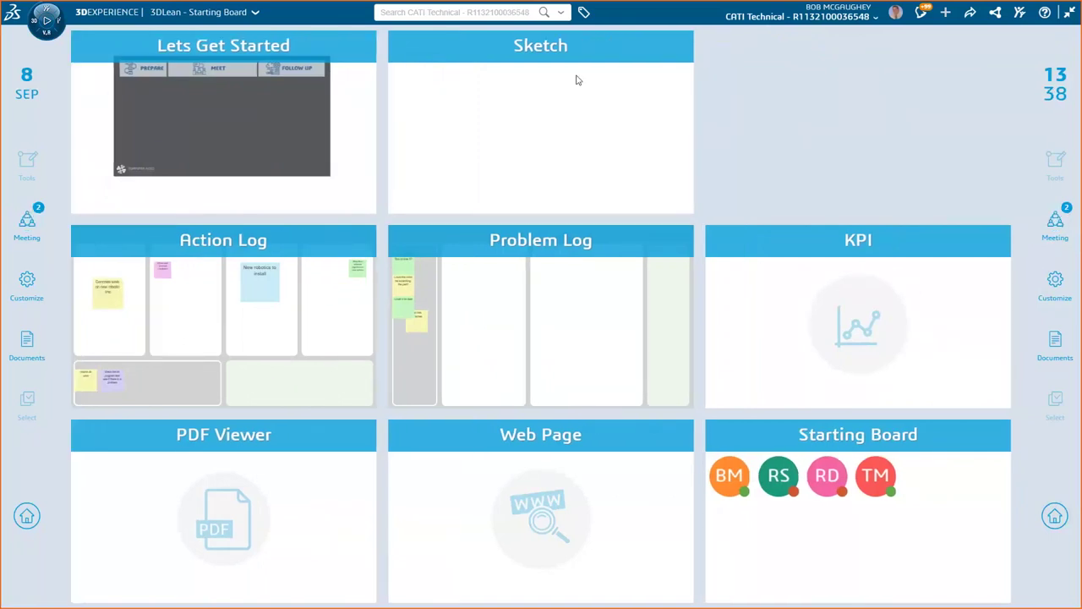
# Step: Return to the team boards overview, reopen the Starting Board and open its Sketch widget
pyautogui.click(1054, 514)
pyautogui.click(611, 164)
pyautogui.click(528, 114)
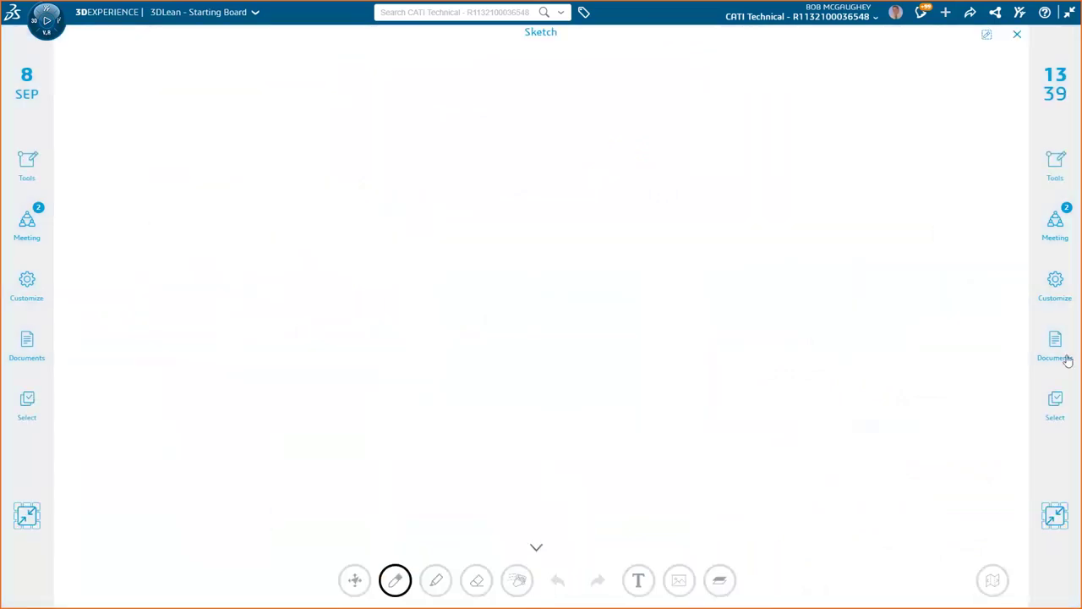
# Step: Check the Sketch widget's settings and look through the board's document pictures, including the industrial-building image
pyautogui.click(1051, 285)
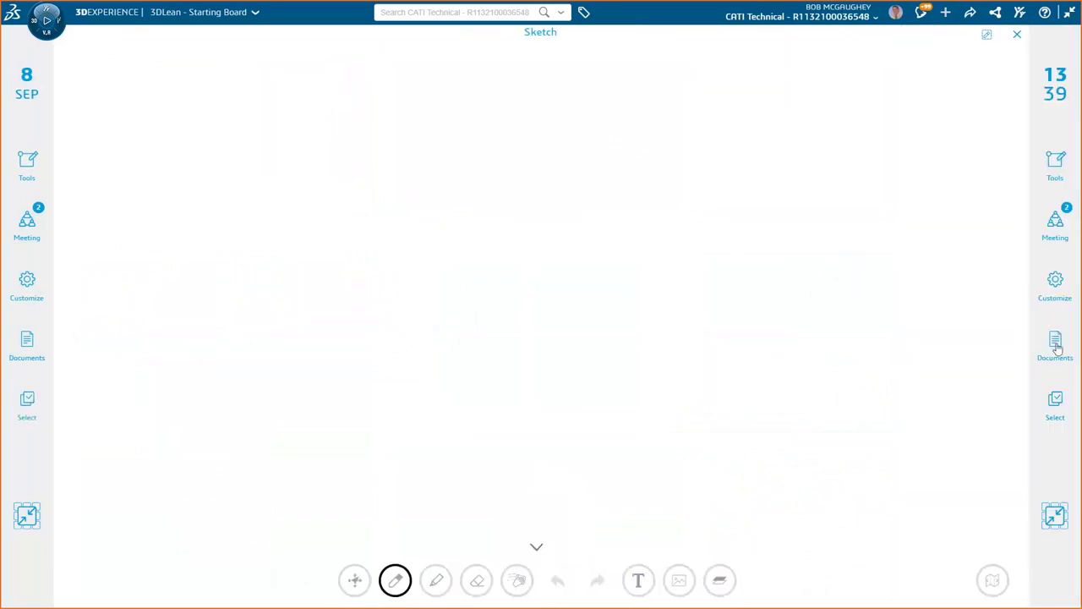
pyautogui.click(1053, 282)
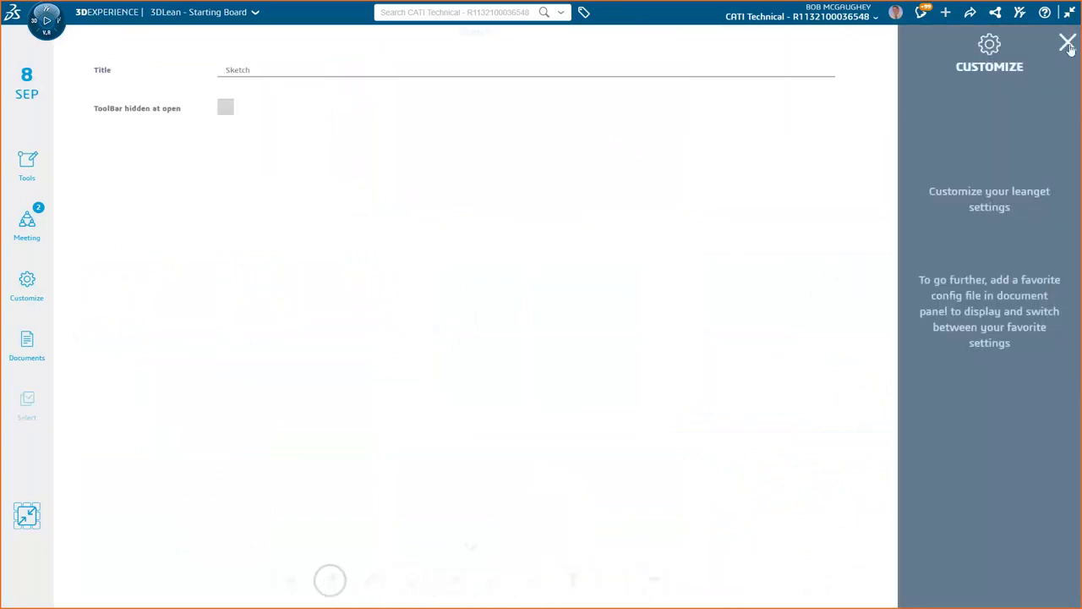
pyautogui.click(1067, 43)
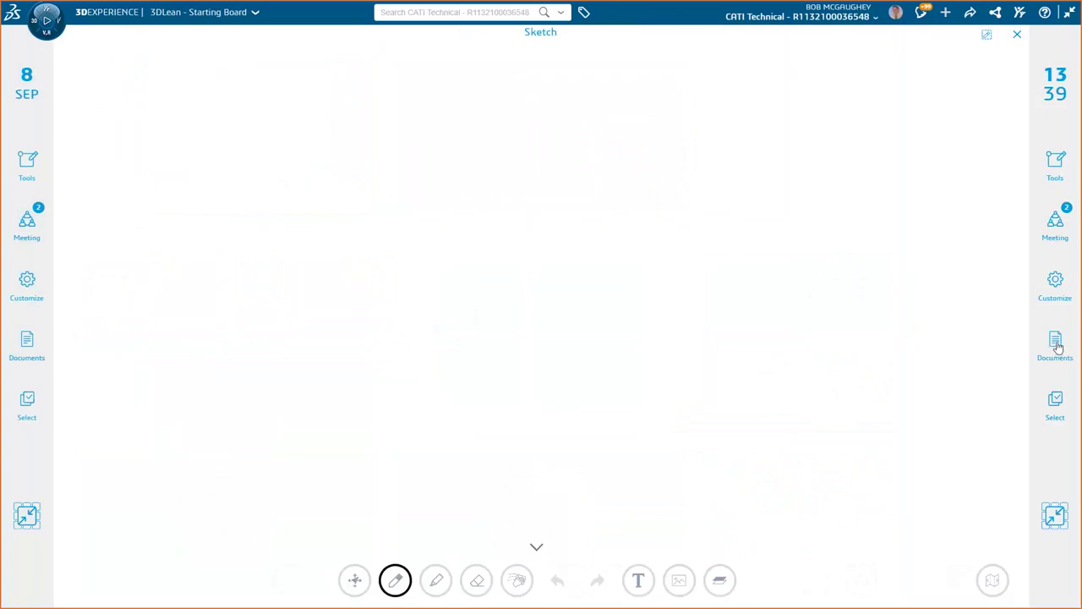
pyautogui.click(1055, 342)
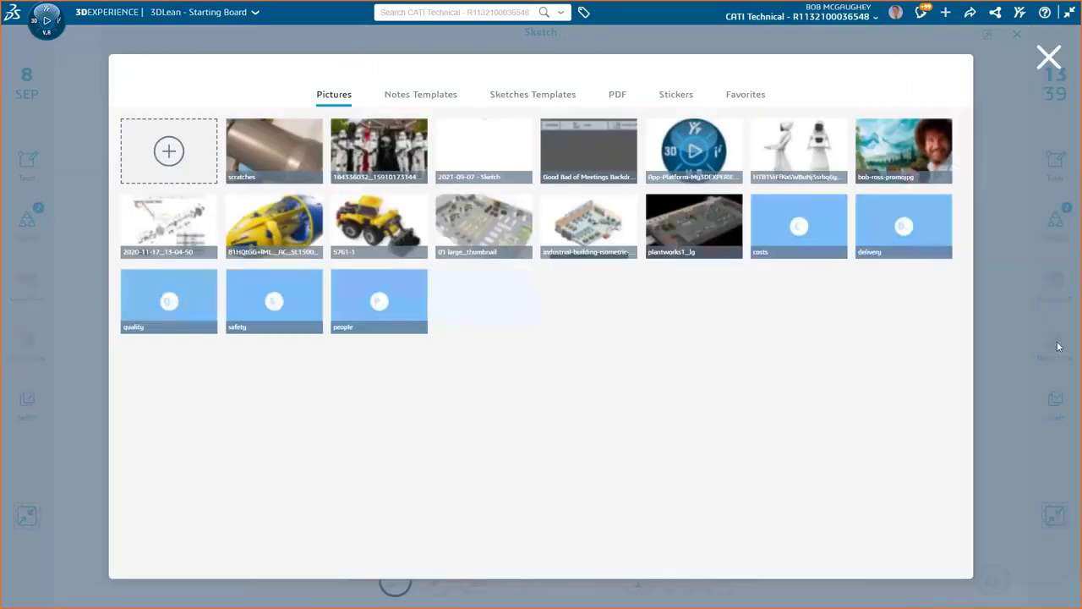
pyautogui.click(598, 232)
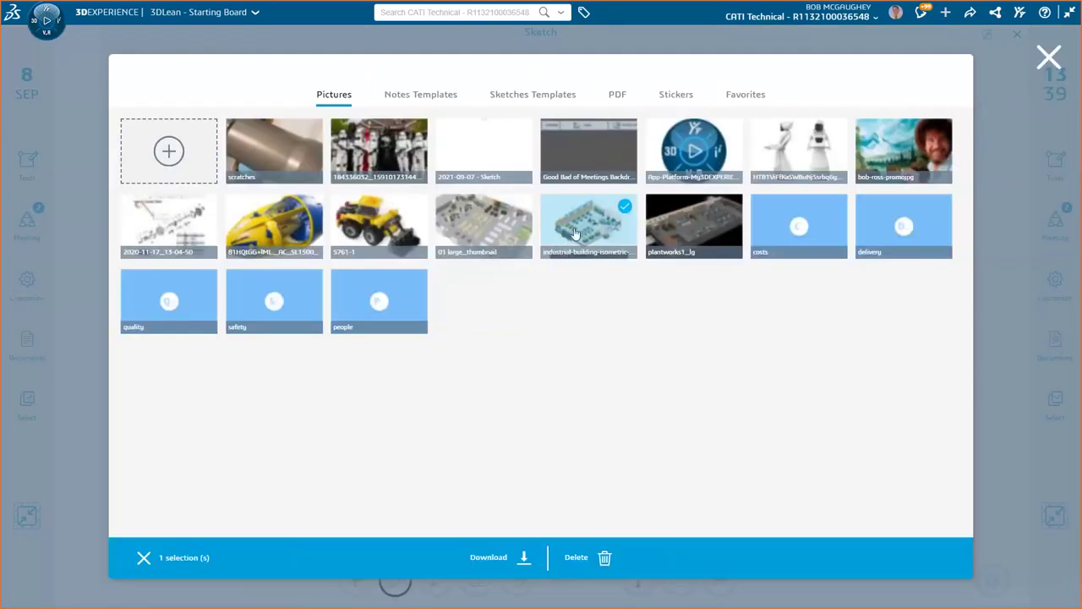
pyautogui.click(142, 557)
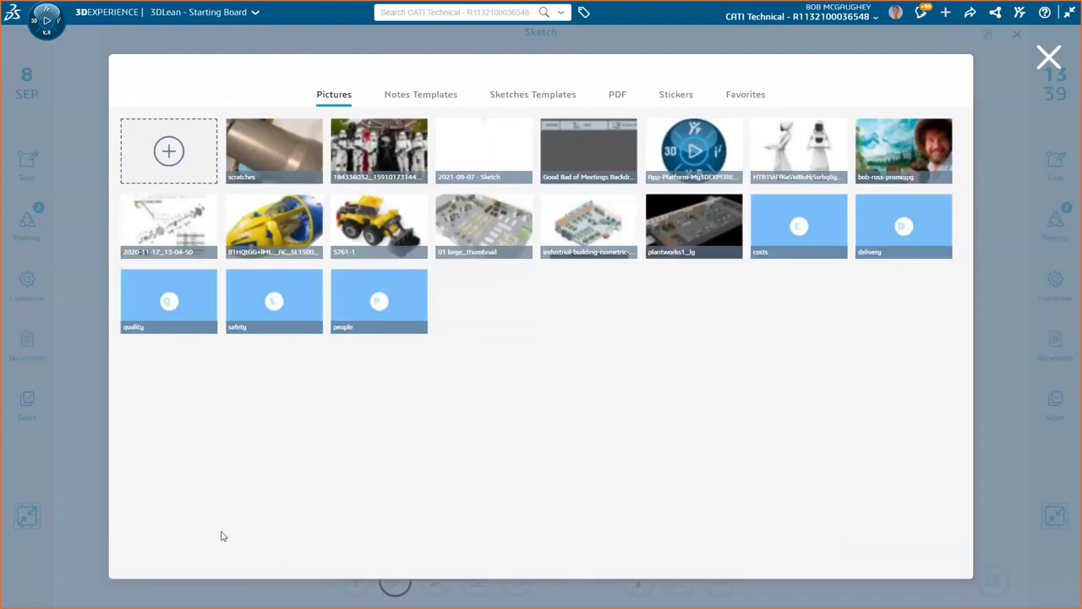
pyautogui.click(1049, 58)
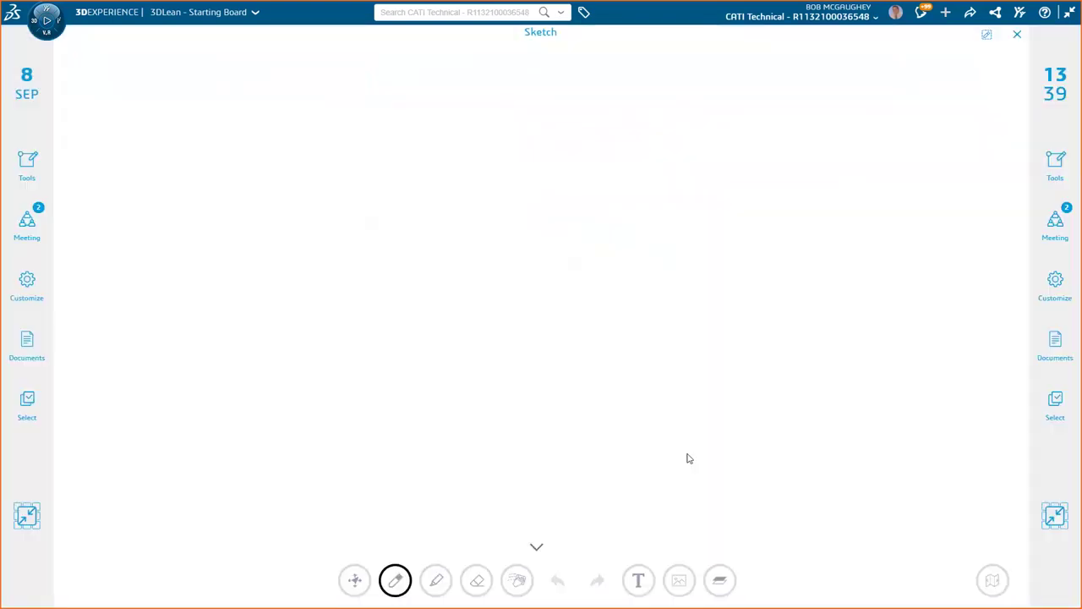
# Step: Insert the industrial-building isometric picture from the board's pictures into the sketch
pyautogui.click(680, 581)
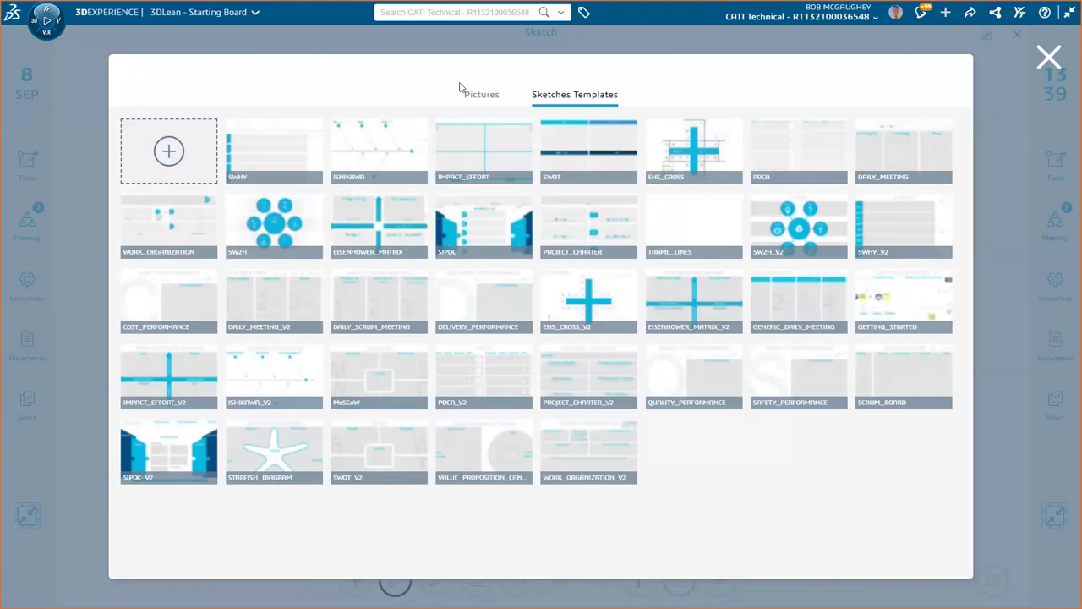
pyautogui.click(479, 94)
pyautogui.click(601, 233)
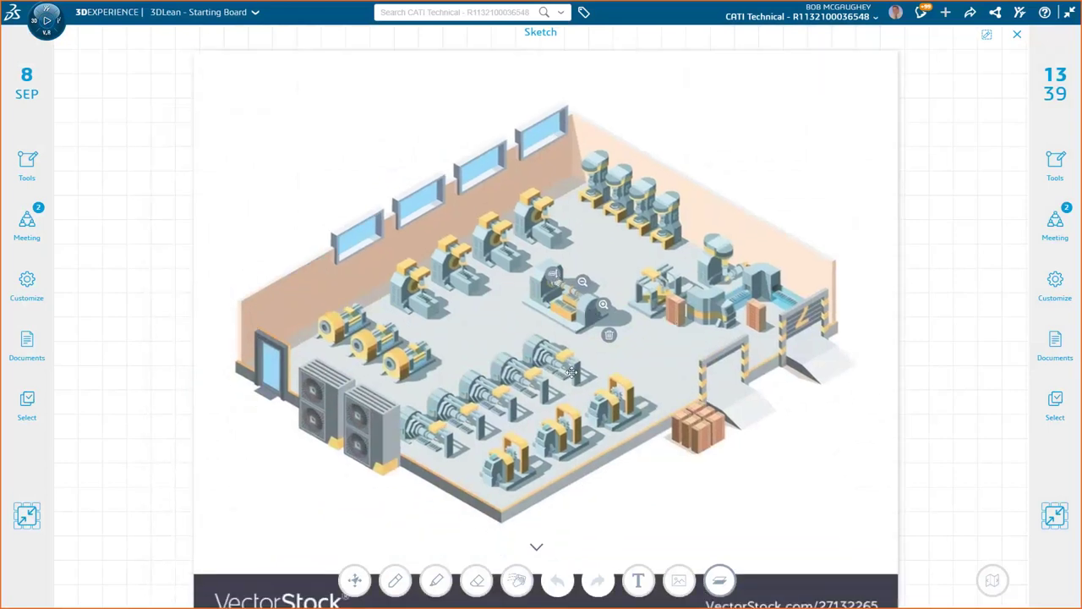
# Step: Try a freehand pen stroke over the machine in the middle of the factory picture and clear the drawing
pyautogui.click(395, 580)
pyautogui.moveTo(536, 314); pyautogui.dragTo(558, 281)
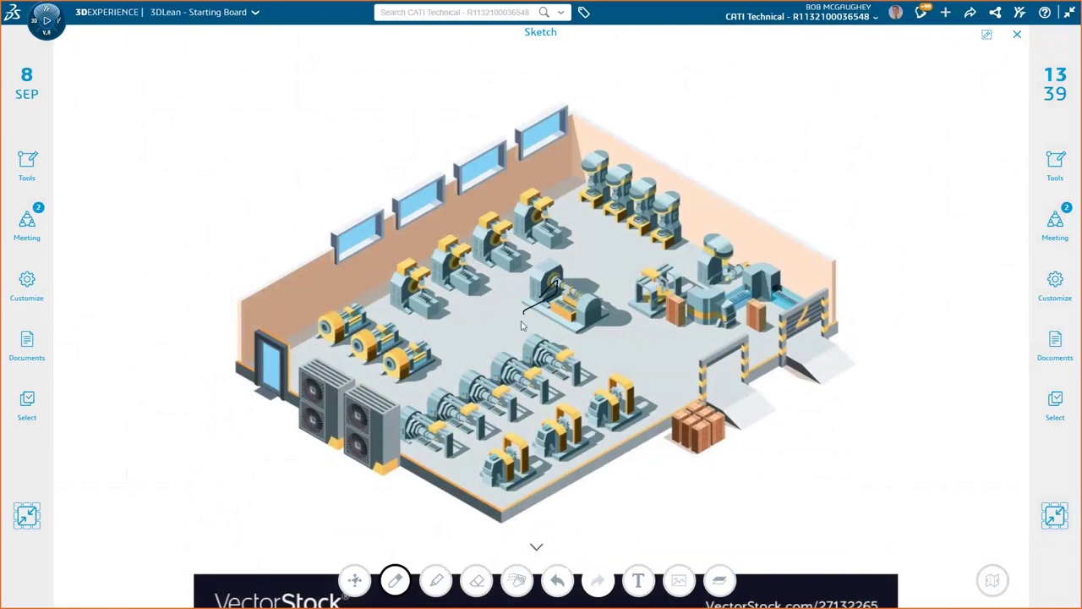
pyautogui.click(517, 580)
# Step: Back on the board, fill the agenda with Lets Get Started, Starting Board, Sketch, Problem Log and Action Log, and start the 5-minute meeting
pyautogui.click(1053, 514)
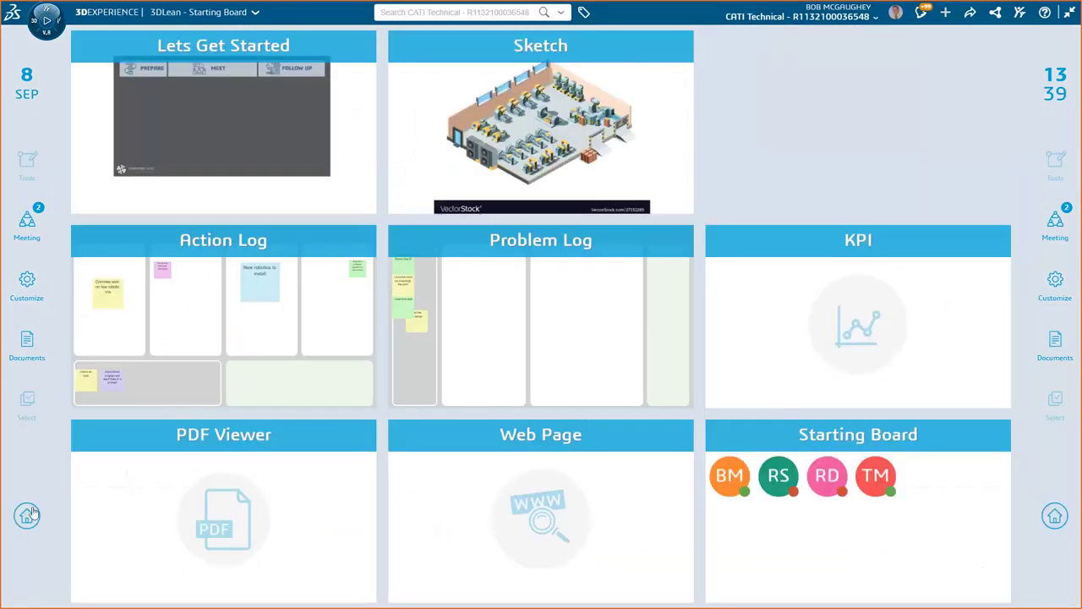
pyautogui.click(30, 226)
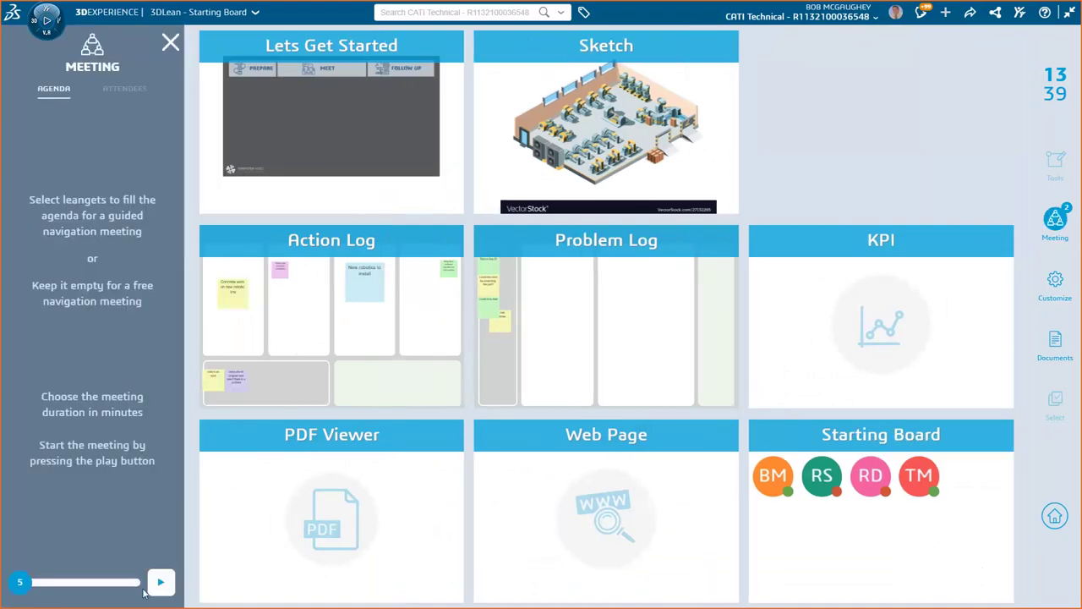
pyautogui.click(353, 130)
pyautogui.click(889, 513)
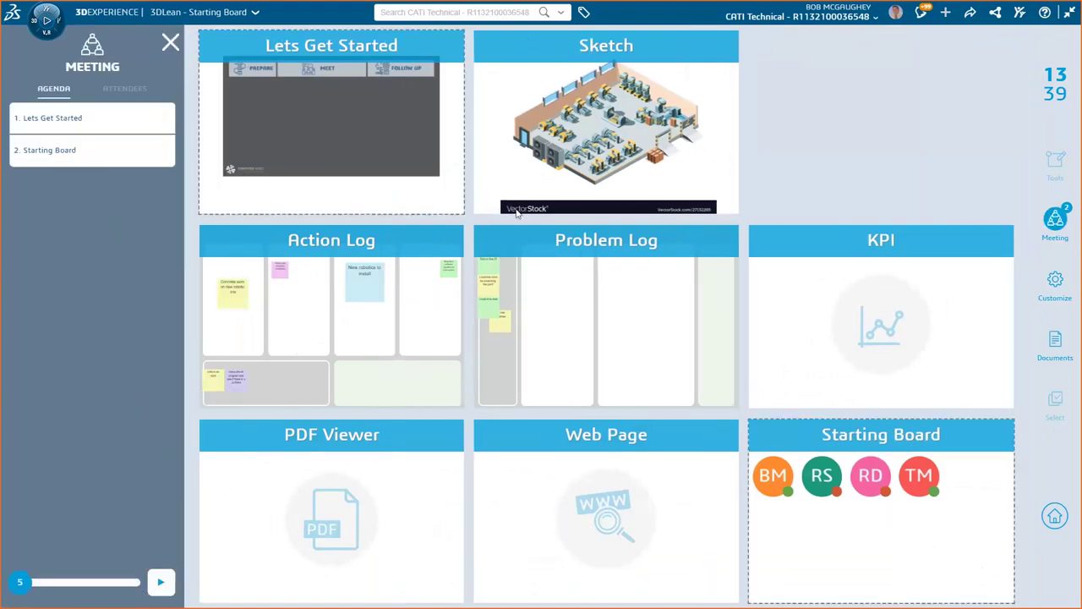
pyautogui.click(623, 169)
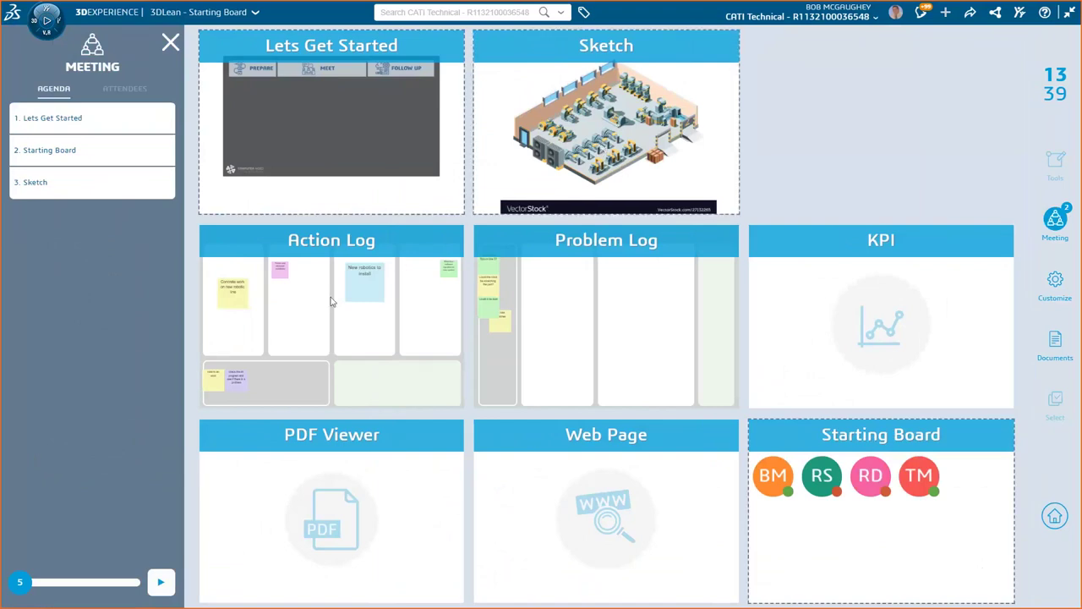
pyautogui.click(630, 304)
pyautogui.click(356, 344)
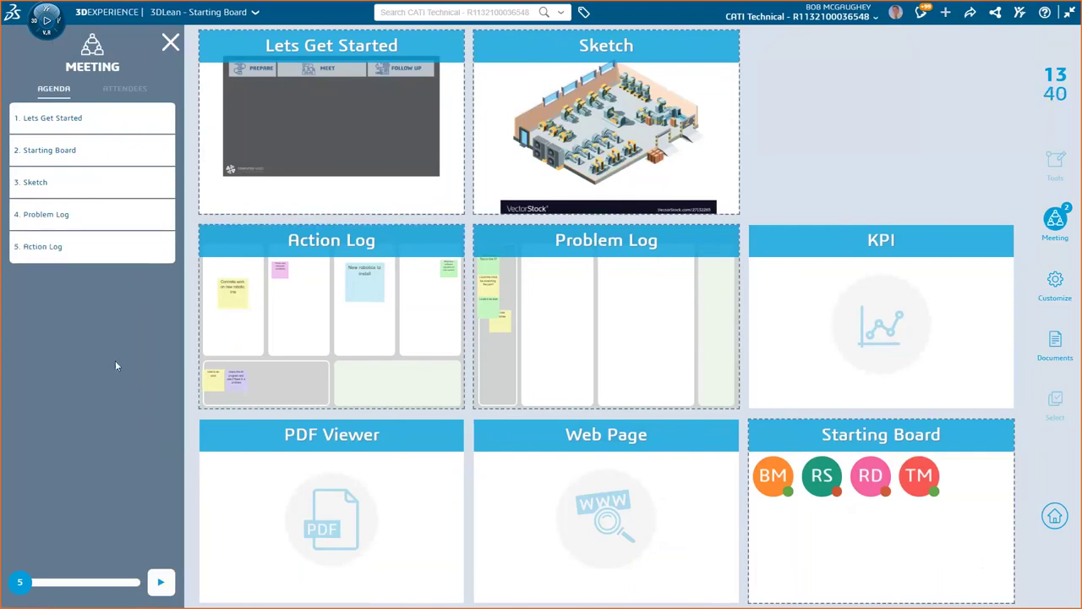
pyautogui.click(161, 583)
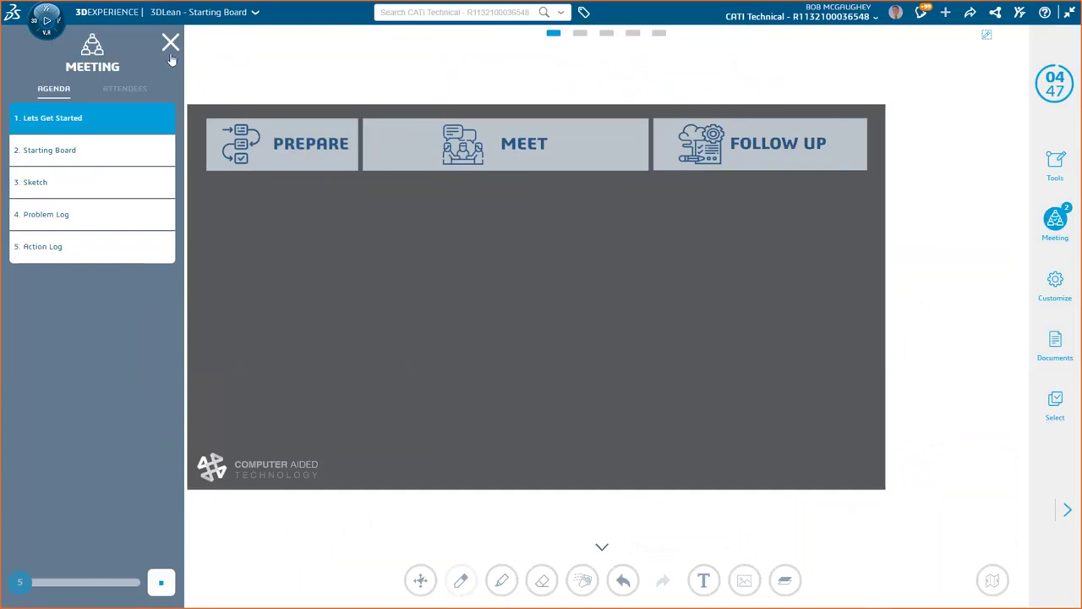
# Step: Open the meeting tools and look through the team members and the stickers
pyautogui.click(1061, 169)
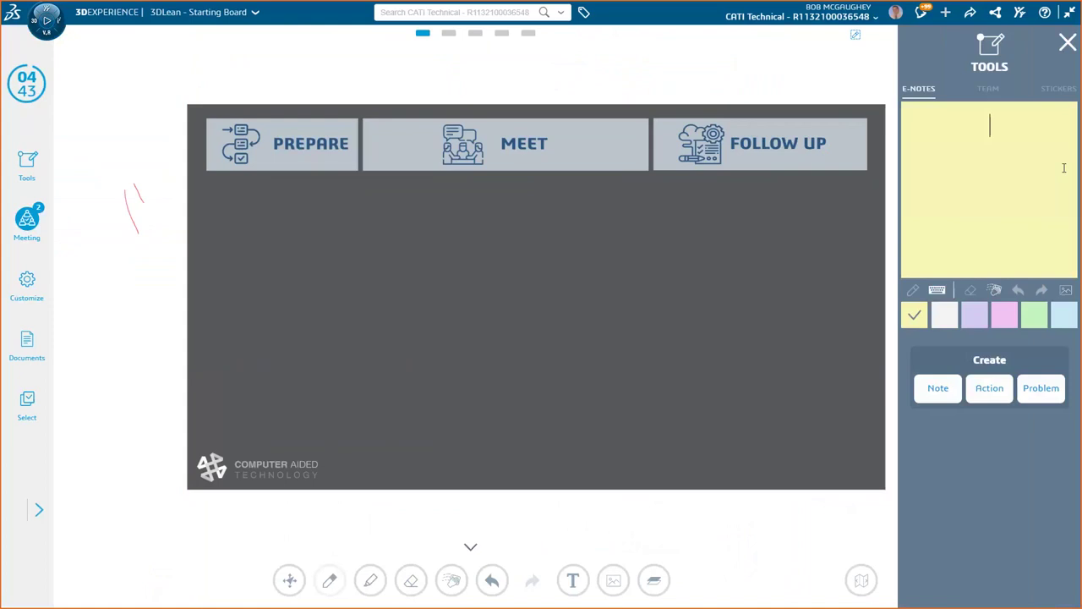
pyautogui.click(988, 89)
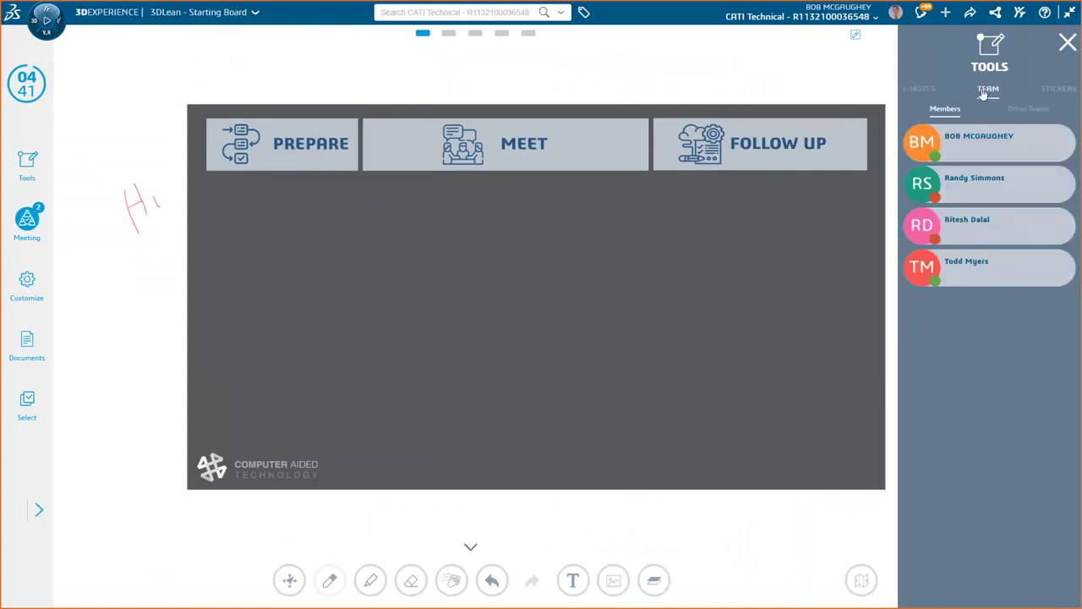
pyautogui.click(1048, 88)
# Step: Write "we have a part with" on a yellow e-note
pyautogui.click(919, 89)
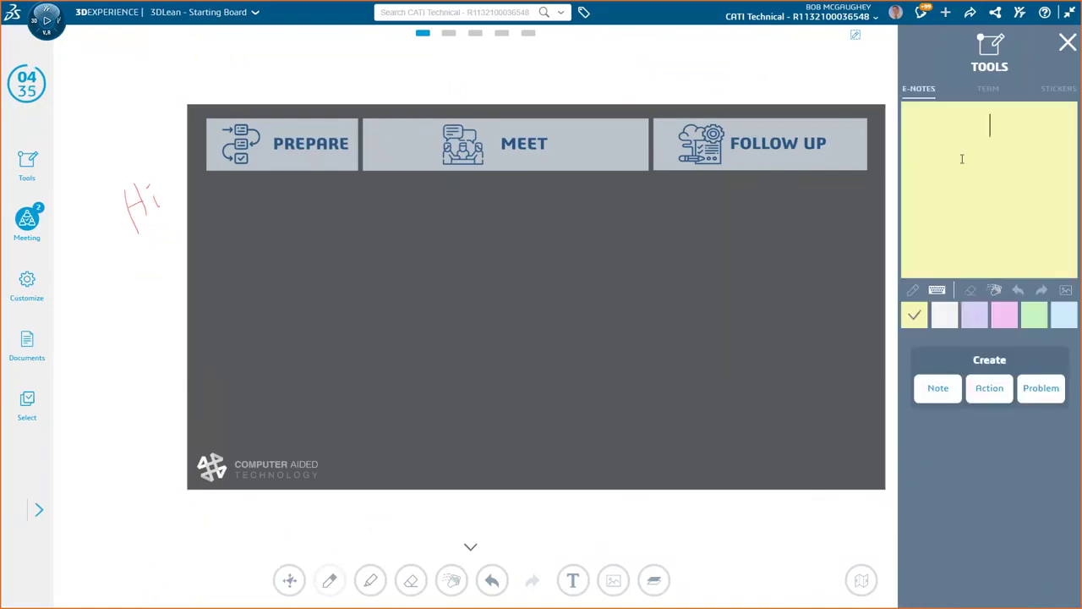
pyautogui.write('we h')
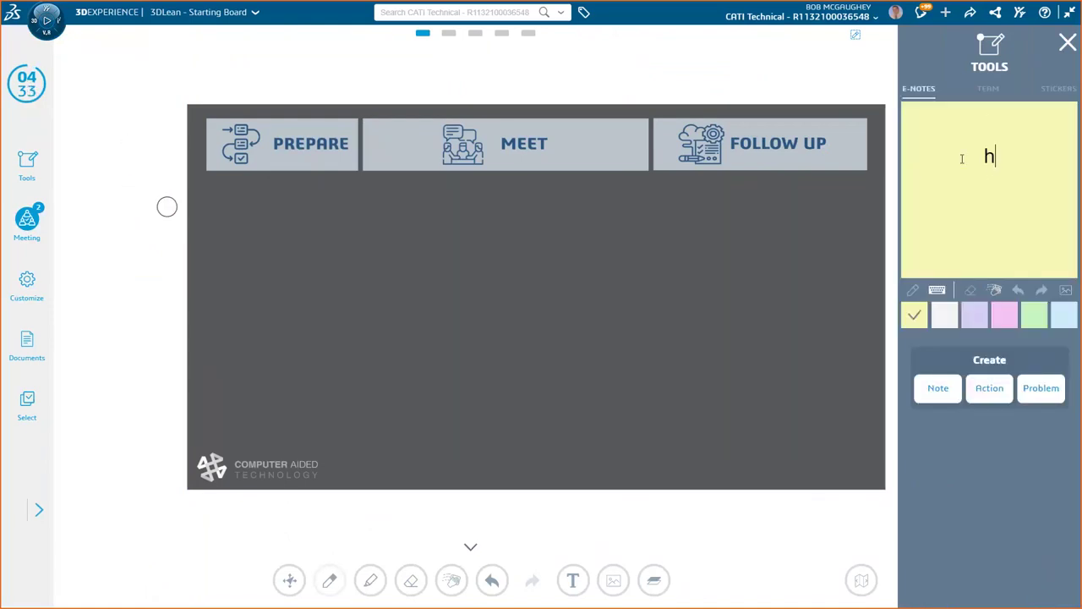
pyautogui.write('ave ')
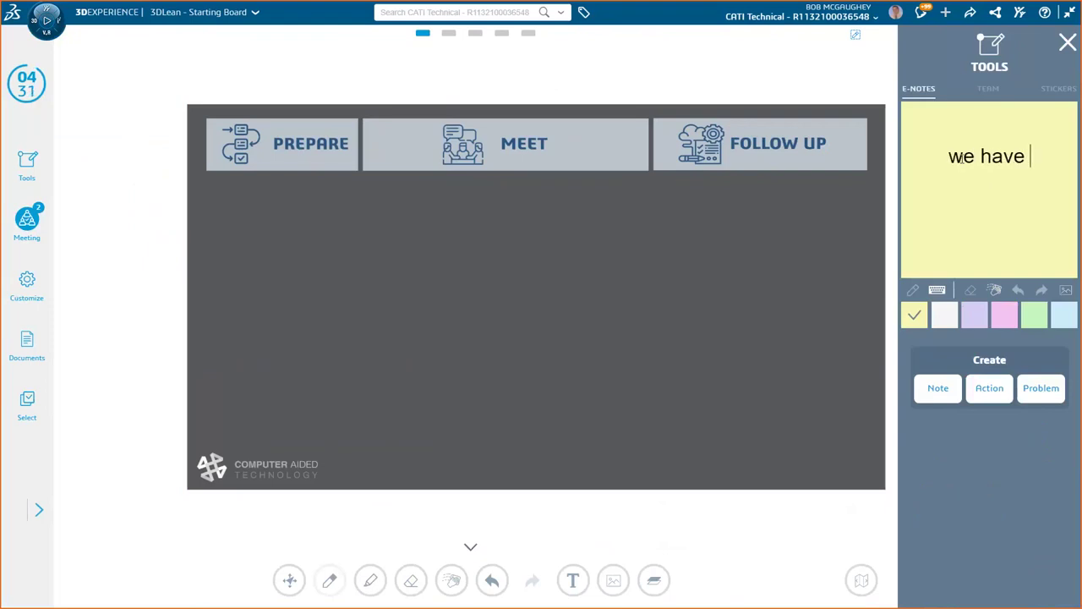
pyautogui.write('a part with')
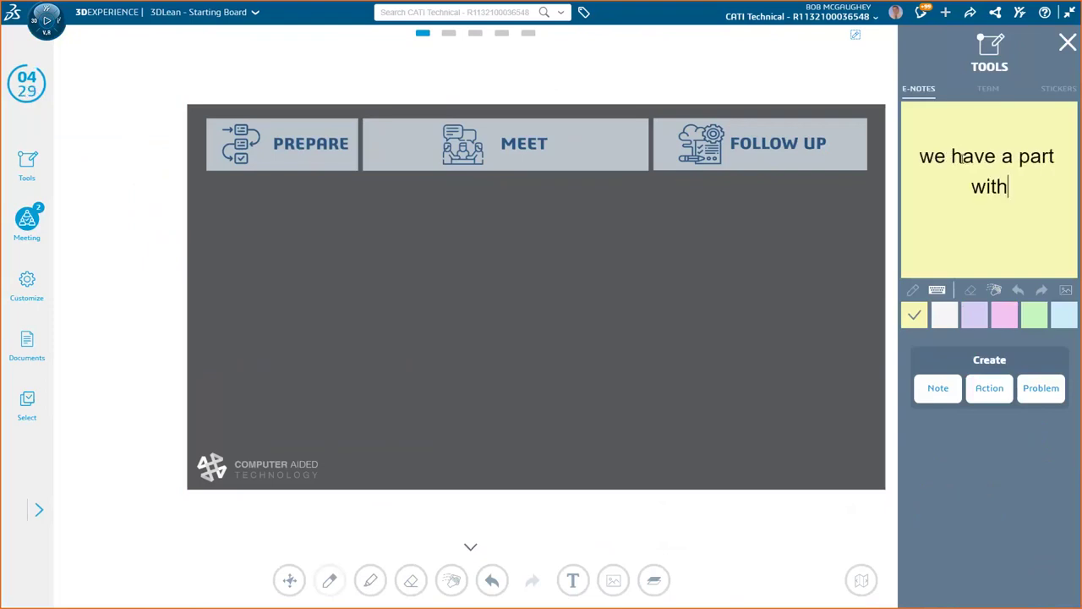
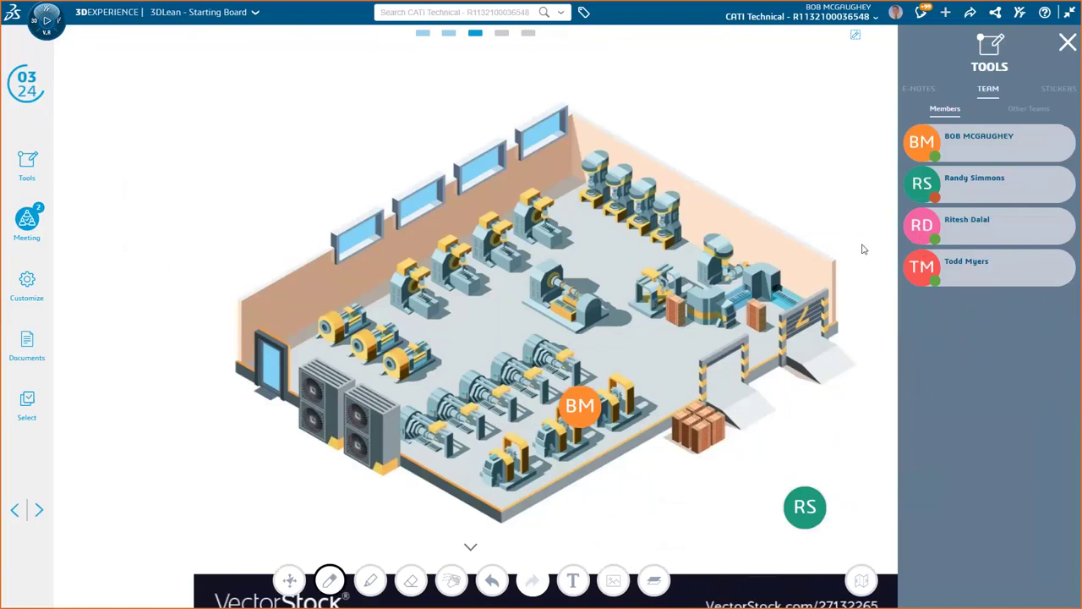
# Step: Place the two remaining team members' badges on the factory picture, one by the loading-door machines and one by the machine row under the windows
pyautogui.moveTo(928, 240); pyautogui.dragTo(741, 279)
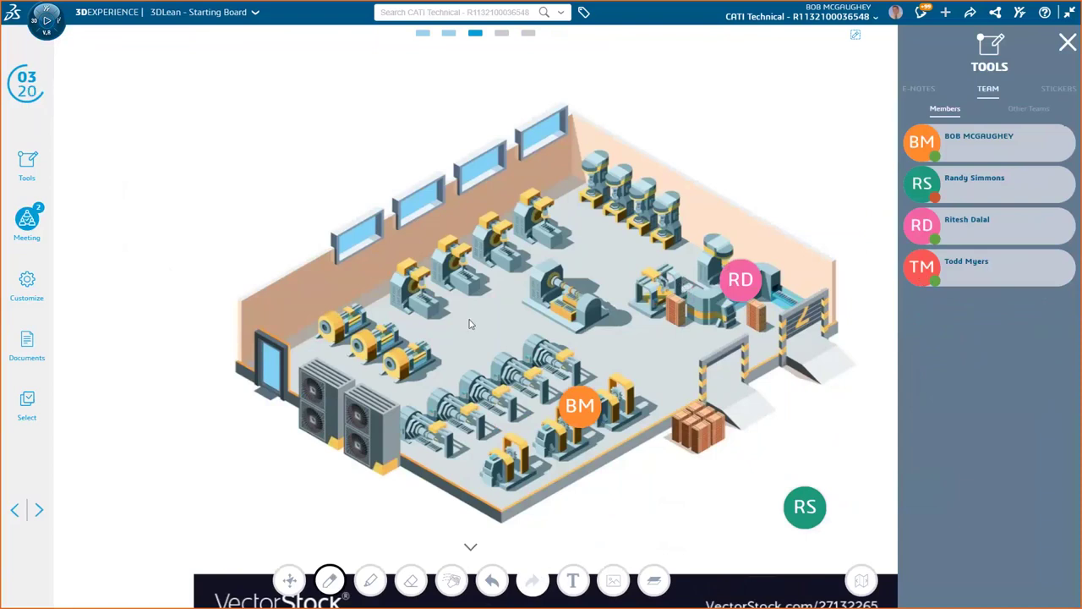
pyautogui.moveTo(928, 280); pyautogui.dragTo(445, 293)
# Step: Create a green problem e-note with the worker's first name followed by "got Hurt" and place it at the factory picture's back corner
pyautogui.click(917, 91)
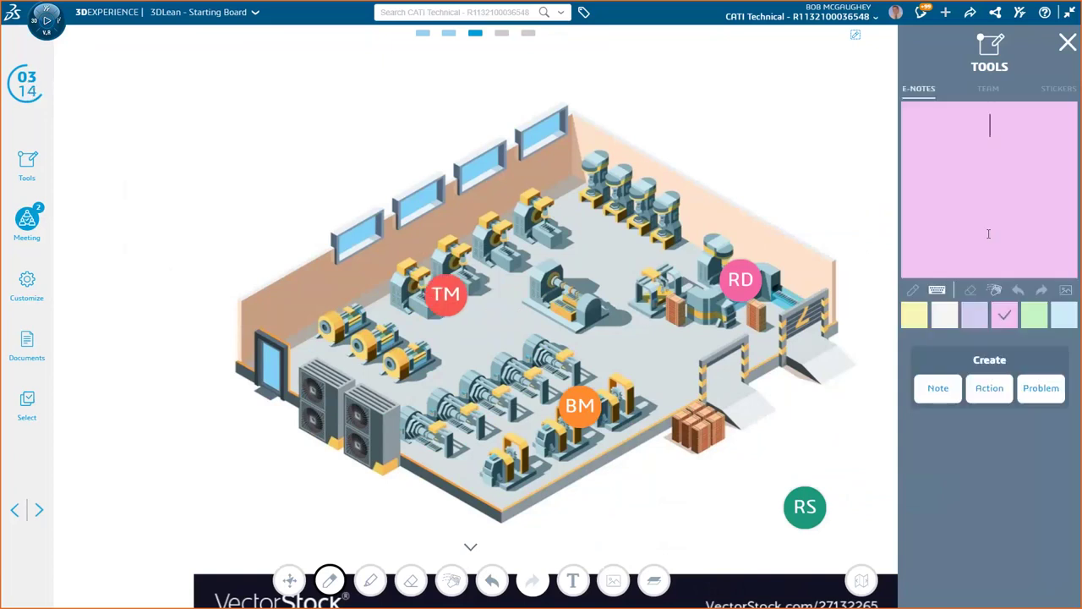
pyautogui.click(1033, 317)
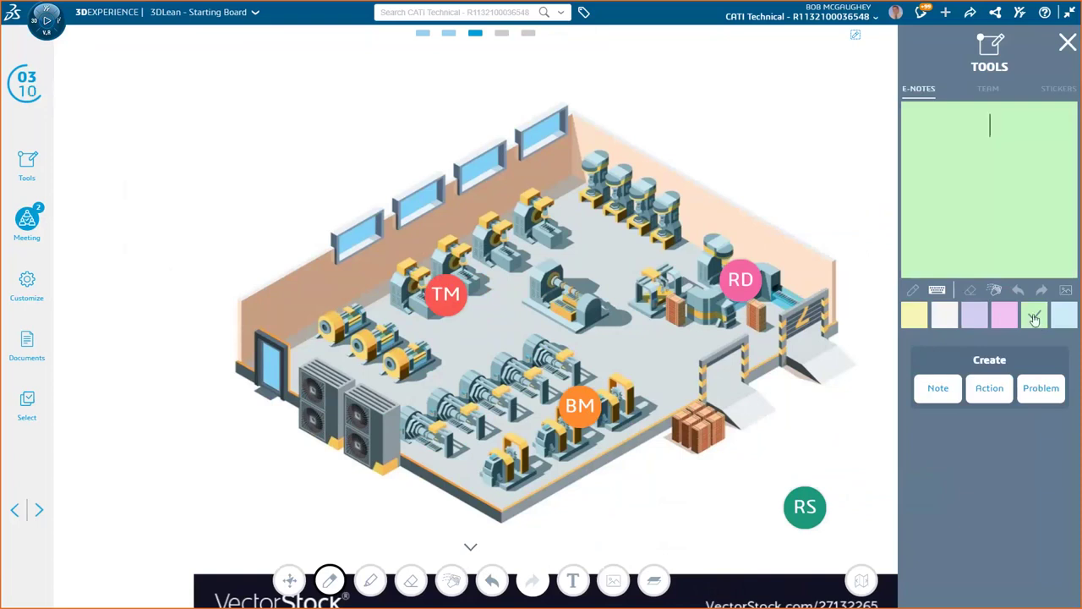
pyautogui.write('Tom got Hurt')
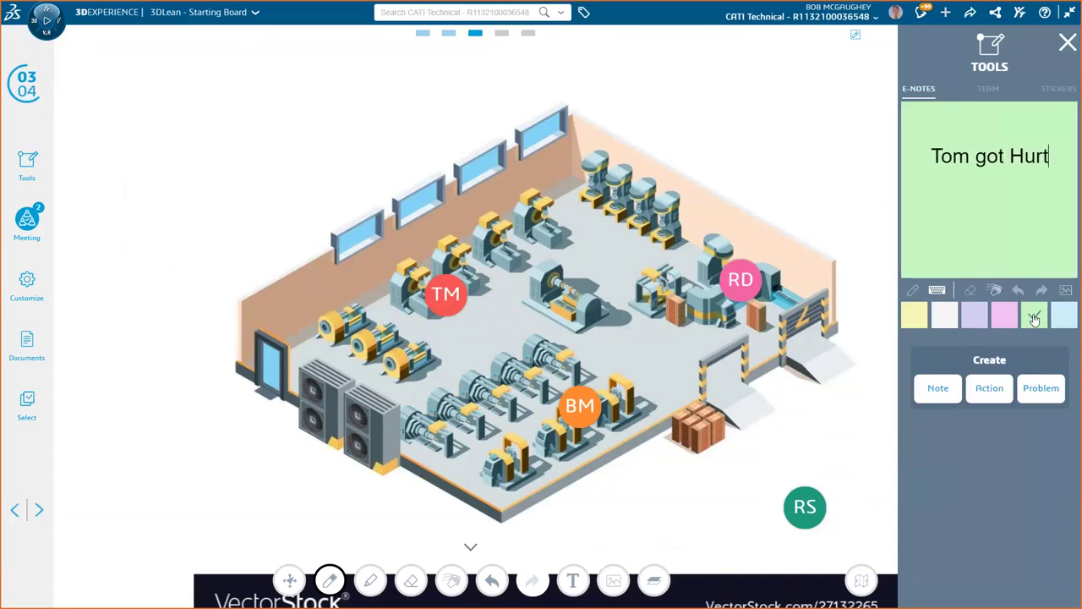
pyautogui.click(1042, 391)
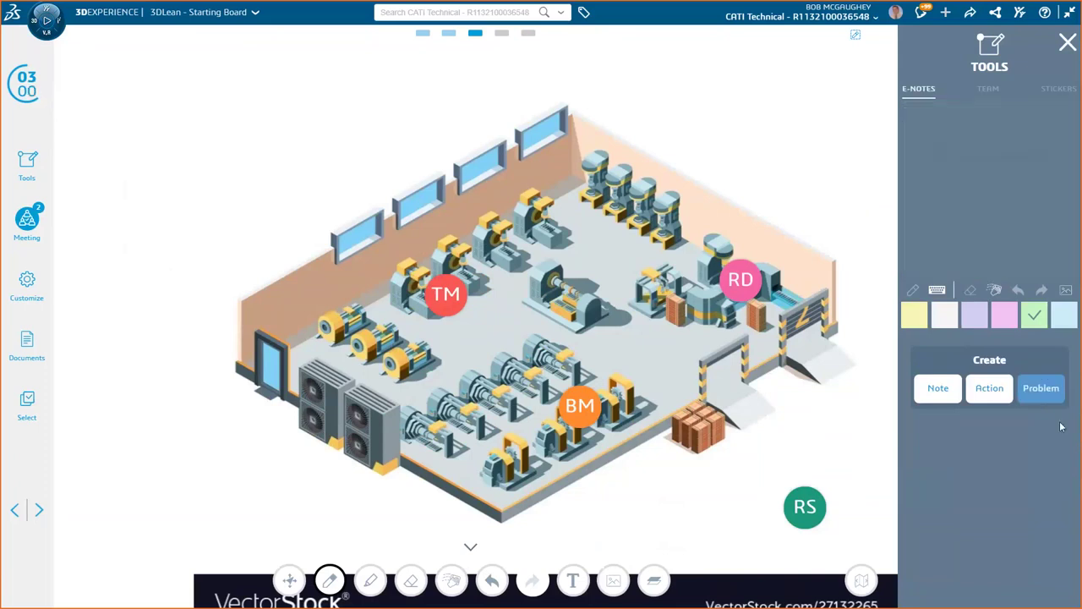
pyautogui.moveTo(841, 212); pyautogui.dragTo(532, 98)
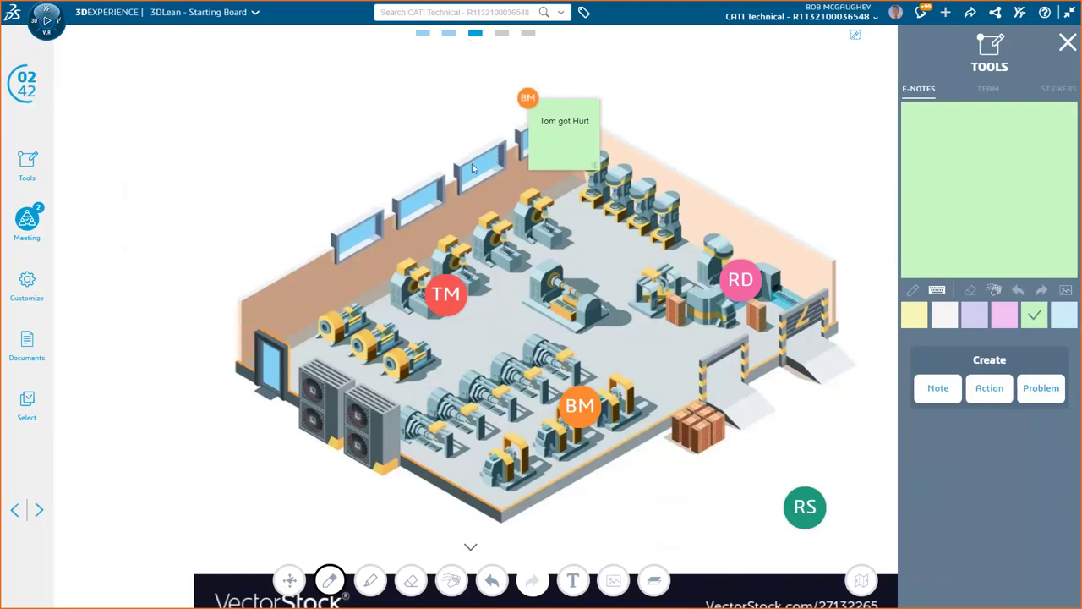
# Step: Insert the ISHIKAWA sketch template and place it beside the factory picture, clear of it
pyautogui.click(616, 585)
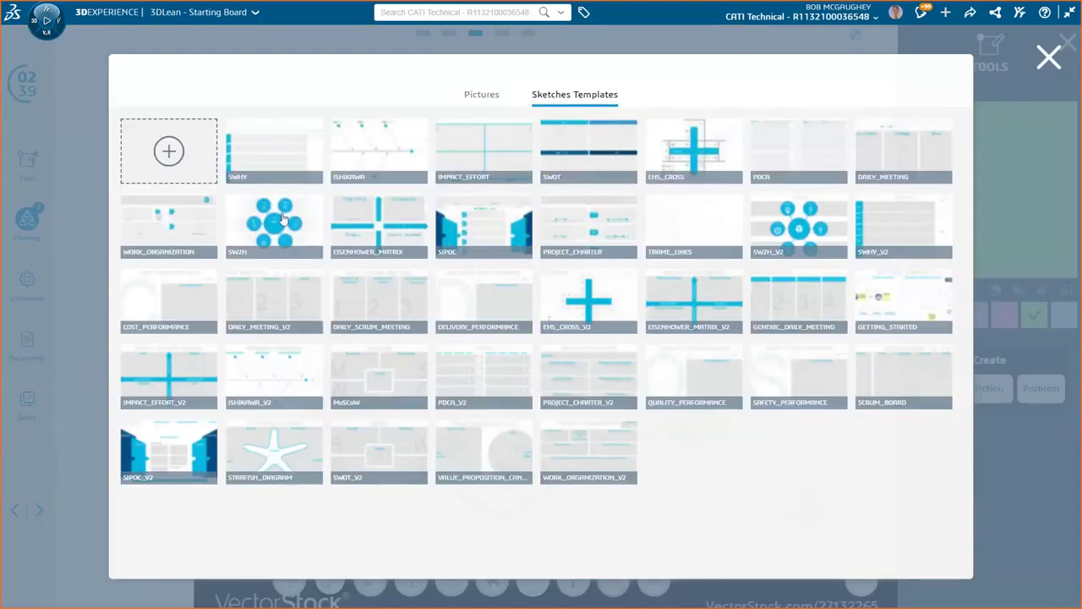
pyautogui.click(357, 159)
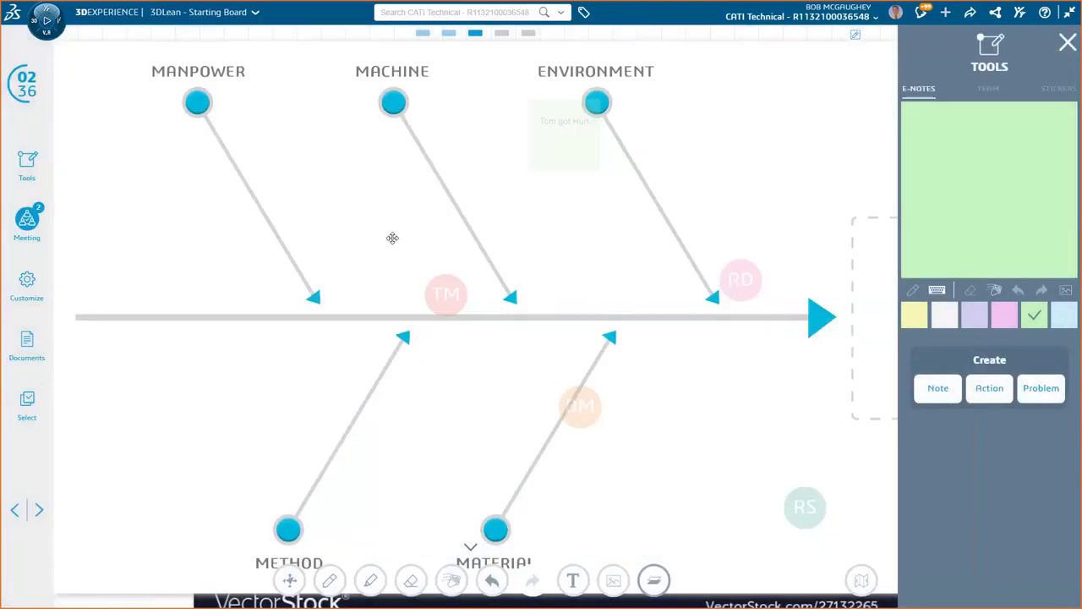
pyautogui.scroll(-5, 397, 241)
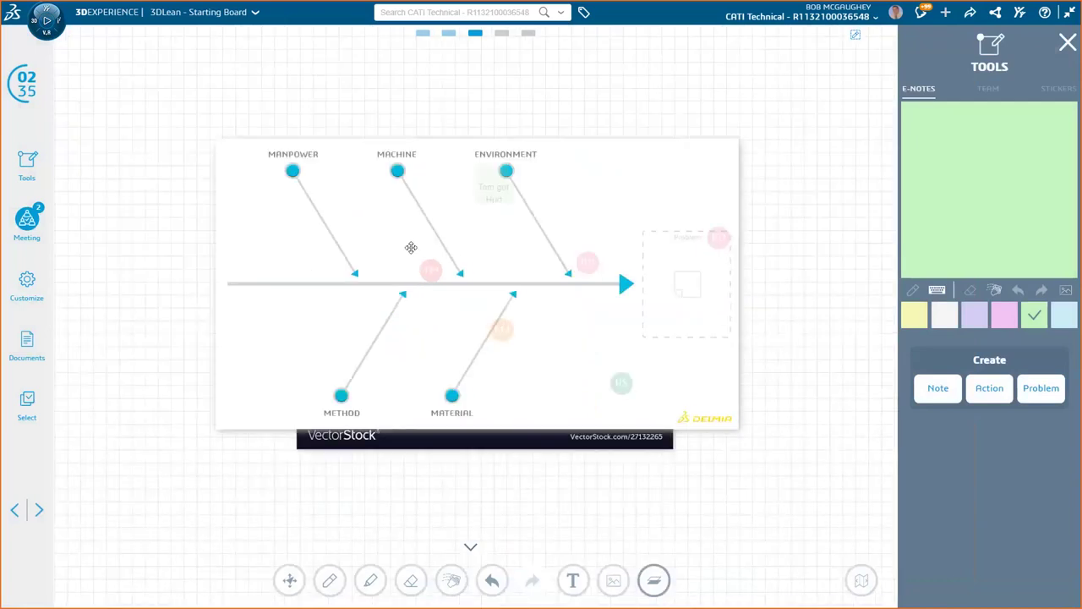
pyautogui.moveTo(411, 247); pyautogui.dragTo(37, 253)
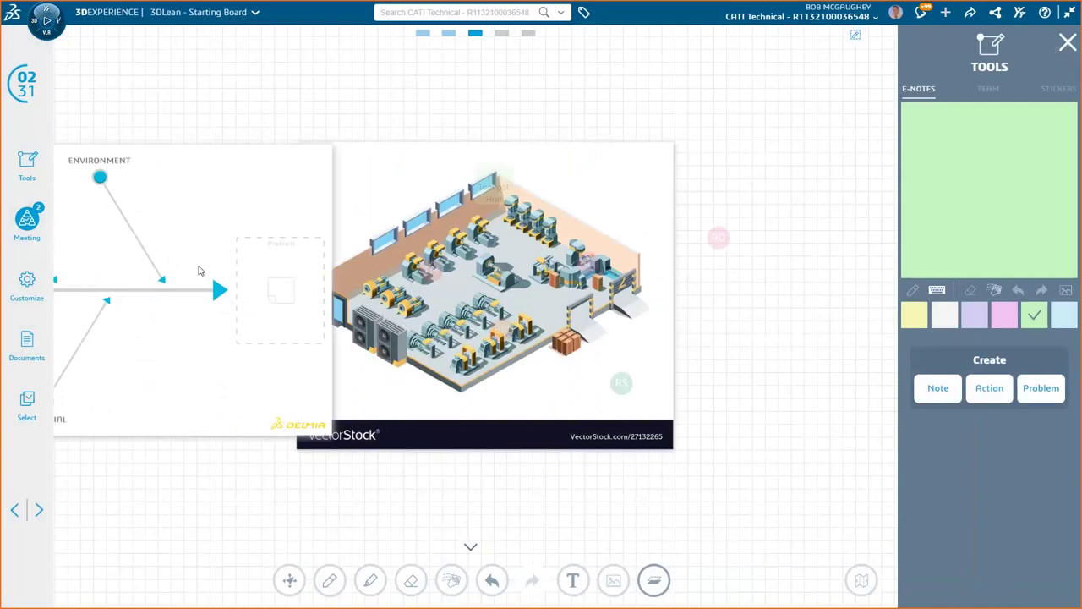
pyautogui.moveTo(139, 272)
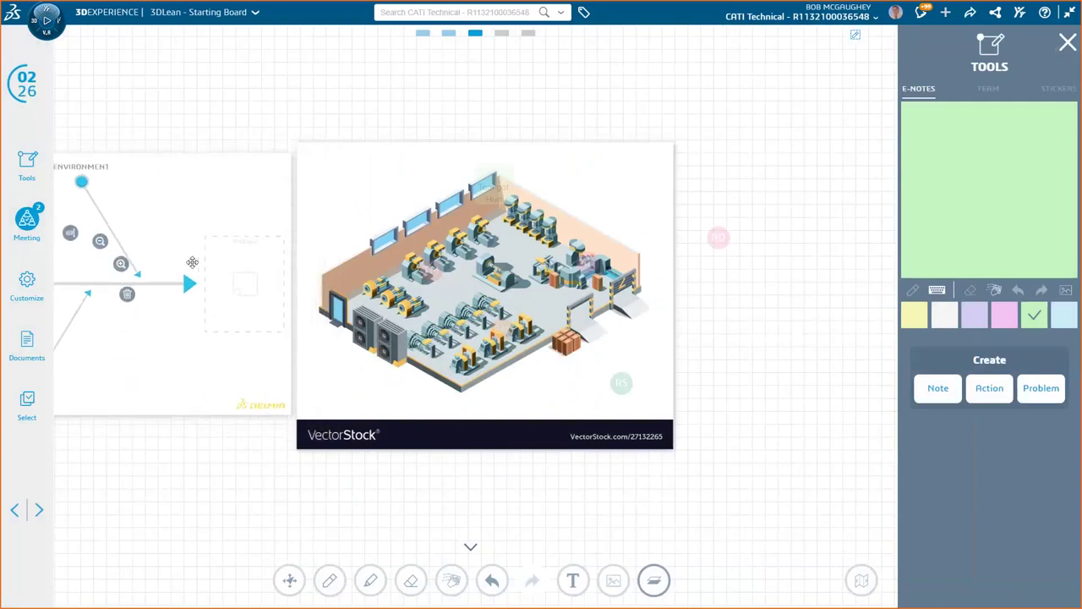
pyautogui.click(642, 579)
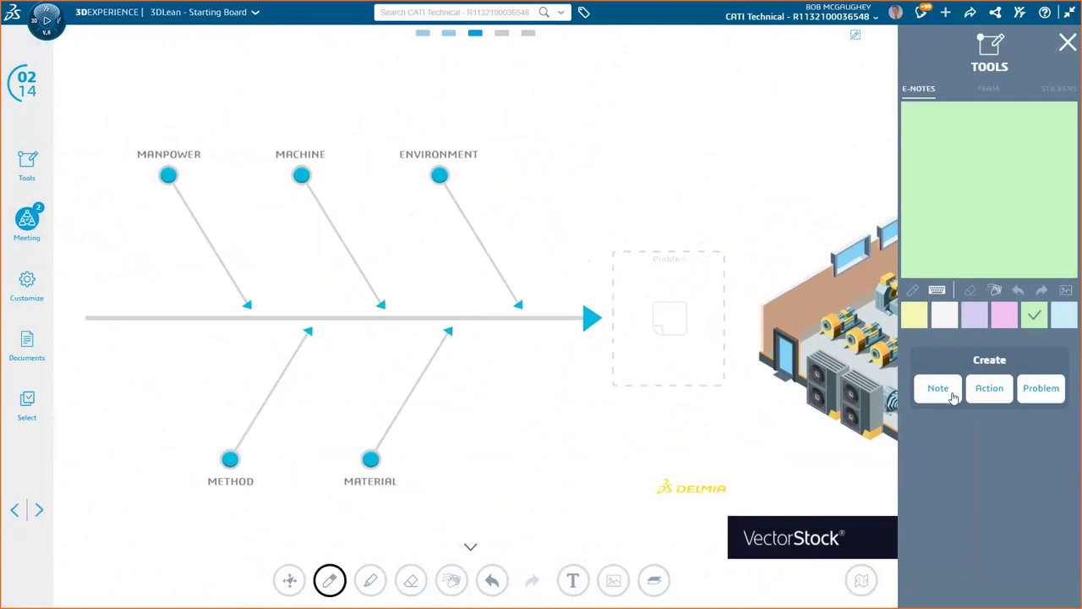
# Step: Create a green action e-note reading "Talk with" plus the worker's first name, and place it under MANPOWER on the fishbone diagram
pyautogui.click(989, 392)
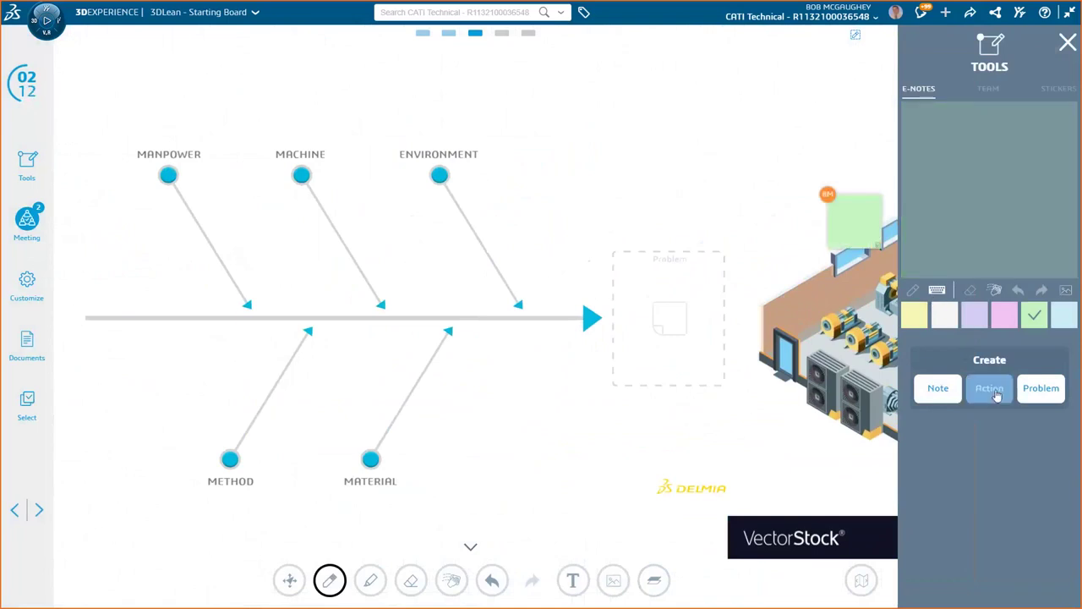
pyautogui.moveTo(865, 222); pyautogui.dragTo(256, 127)
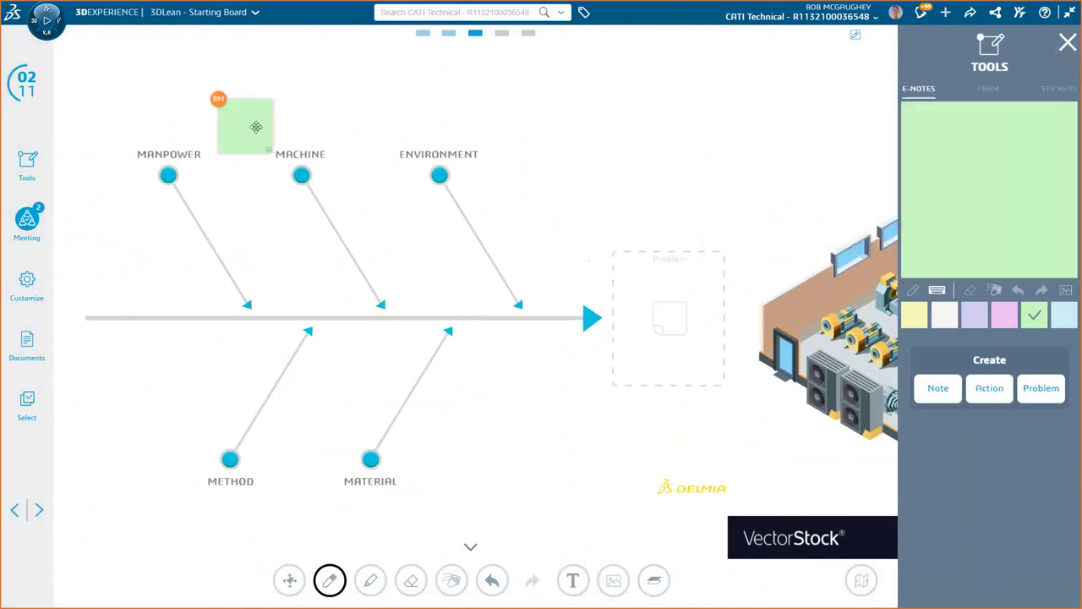
pyautogui.doubleClick(256, 127)
pyautogui.click(571, 289)
pyautogui.click(526, 435)
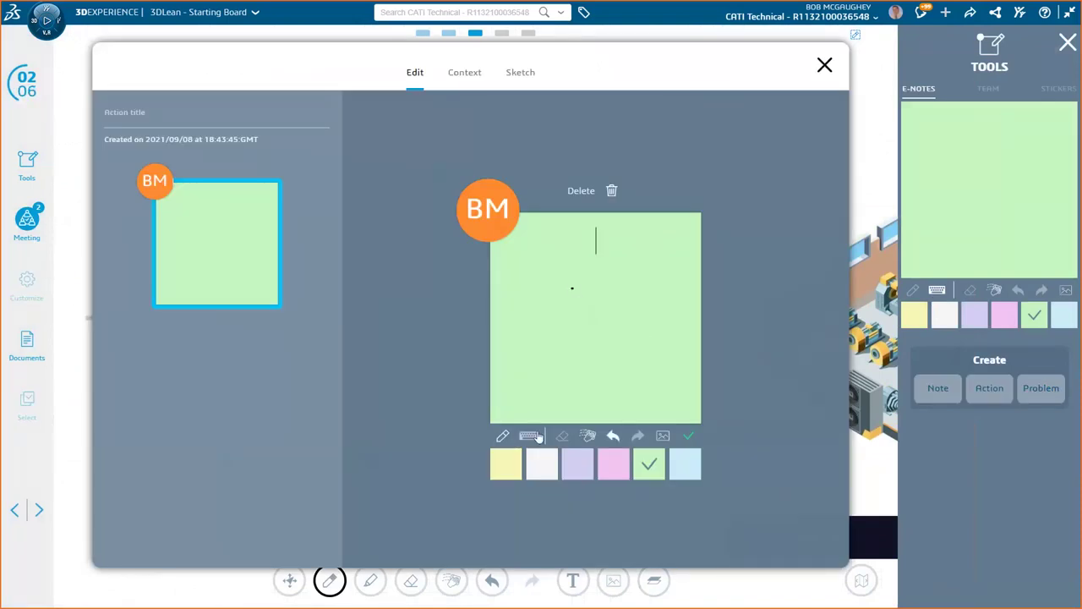
pyautogui.write('Talk with Tom')
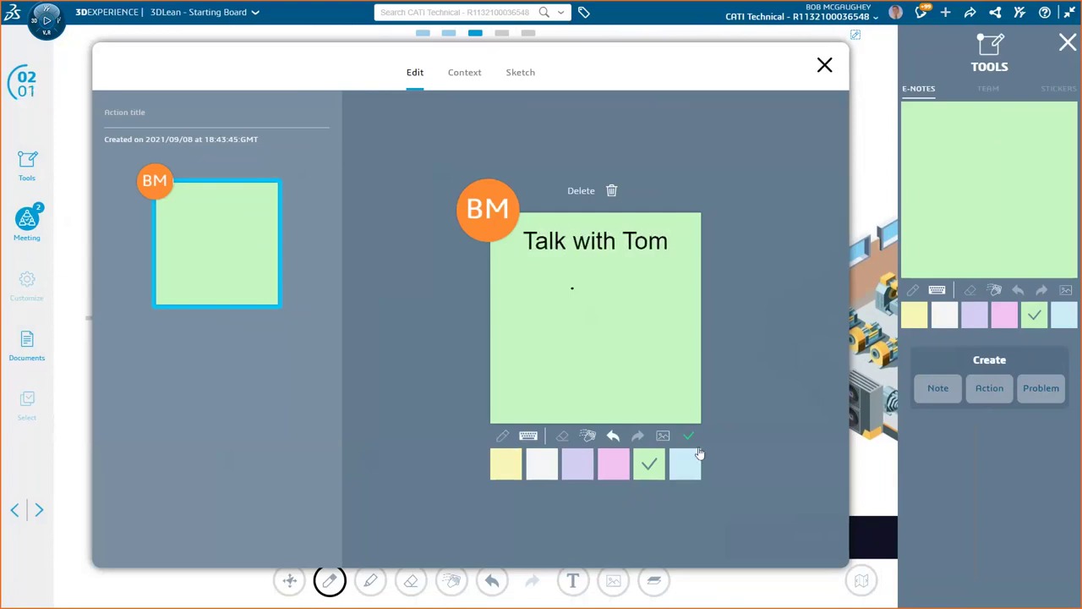
pyautogui.click(823, 63)
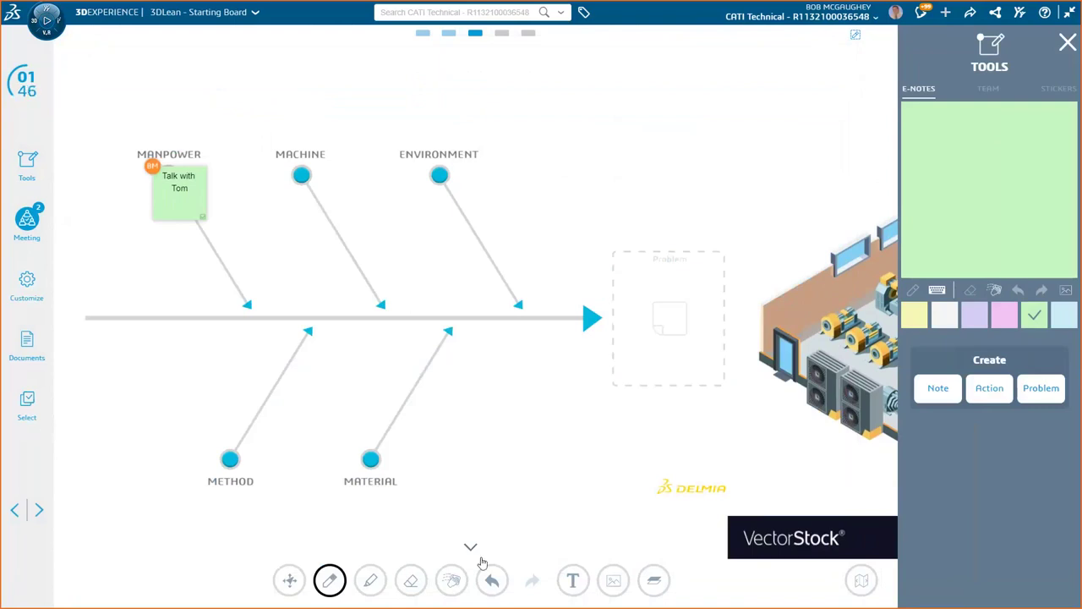
# Step: Create a pink problem e-note reading "robot" and place it under MACHINE on the fishbone diagram
pyautogui.click(1004, 320)
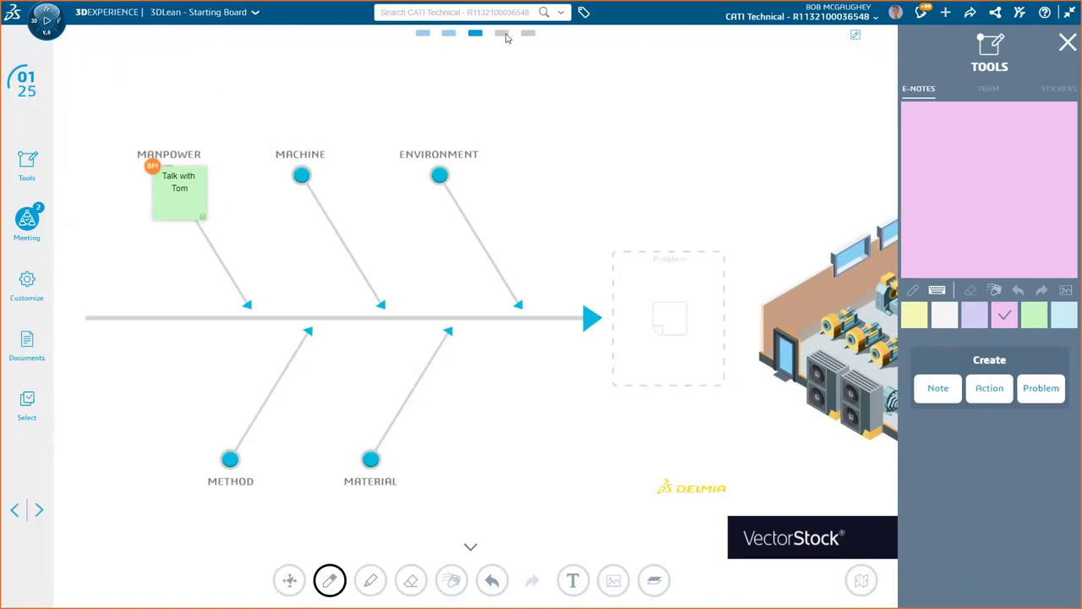
pyautogui.moveTo(506, 38); pyautogui.dragTo(550, 156)
pyautogui.click(453, 579)
pyautogui.click(984, 148)
pyautogui.write('robot')
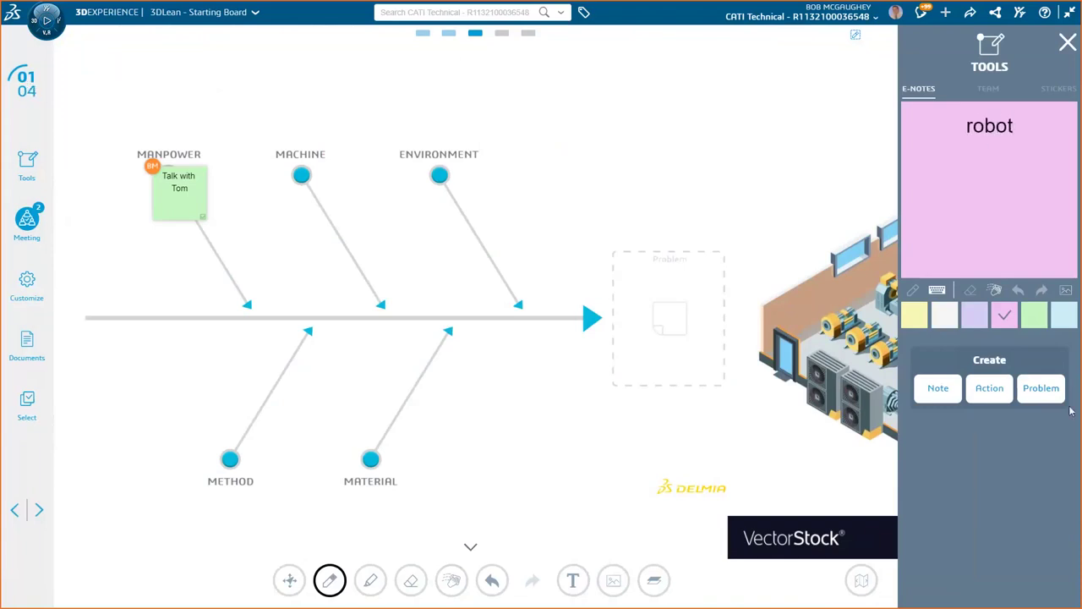
pyautogui.click(1042, 391)
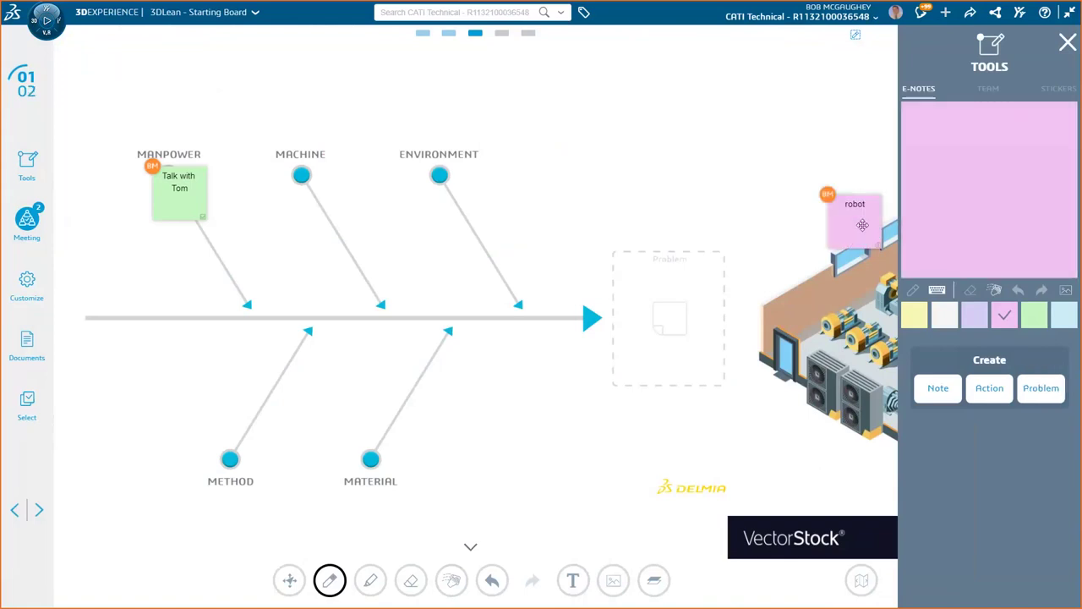
pyautogui.click(326, 193)
pyautogui.moveTo(326, 193); pyautogui.dragTo(358, 208)
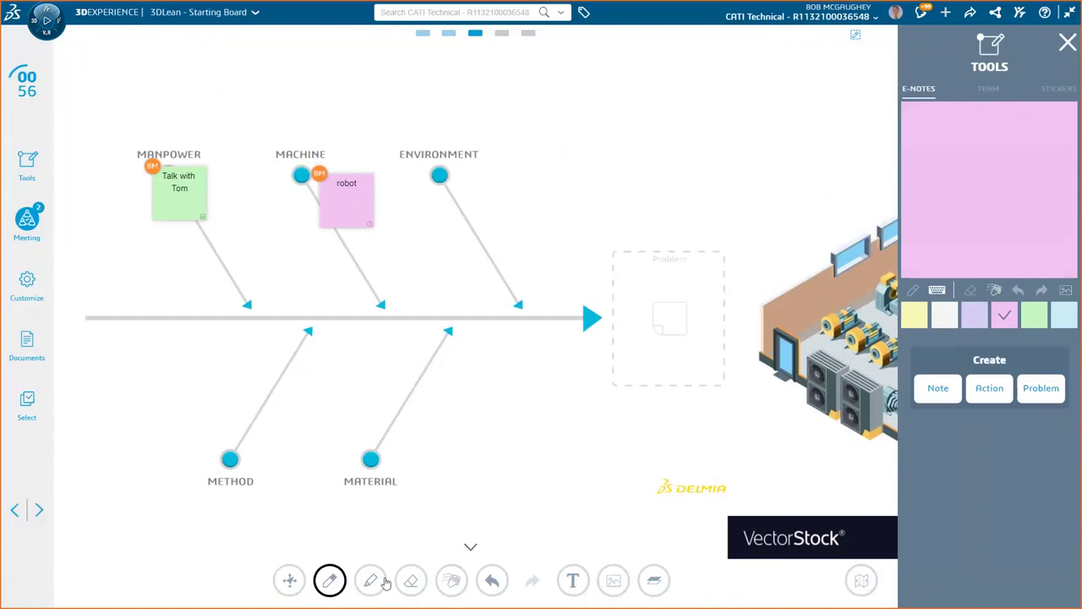
# Step: Draw freehand arrows pointing at the two fishbone notes, a curved line linking them with a cross mark, and short strokes around the notes
pyautogui.moveTo(193, 263)
pyautogui.mouseDown()
pyautogui.moveTo(193, 230)
pyautogui.moveTo(200, 245)
pyautogui.mouseUp()
pyautogui.moveTo(306, 268)
pyautogui.mouseDown()
pyautogui.moveTo(319, 235)
pyautogui.moveTo(324, 251)
pyautogui.mouseUp()
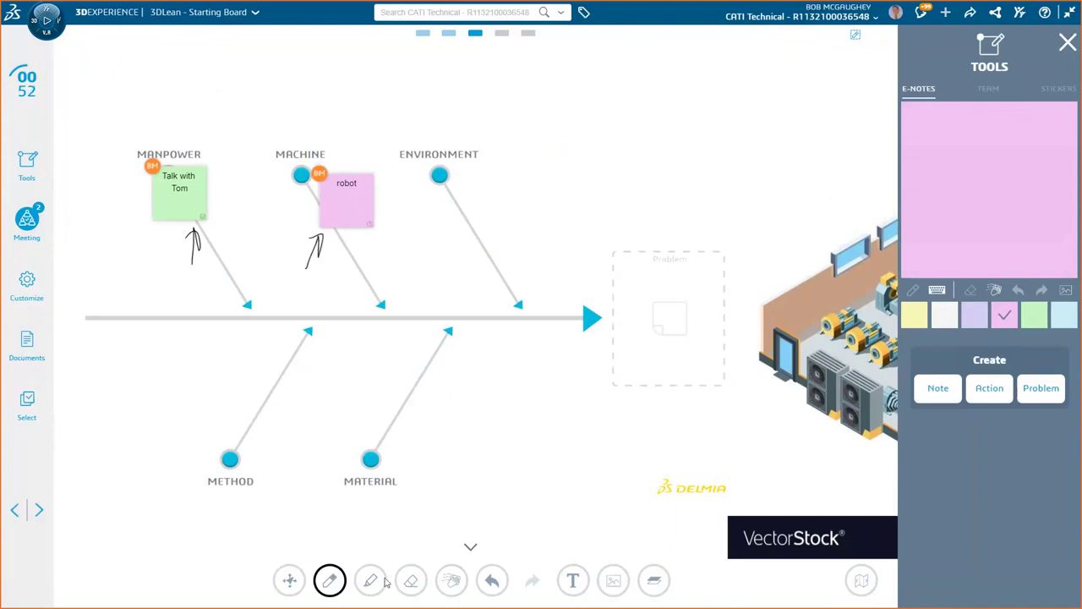
pyautogui.moveTo(200, 274); pyautogui.dragTo(290, 261)
pyautogui.moveTo(224, 285); pyautogui.dragTo(247, 271)
pyautogui.moveTo(229, 270); pyautogui.dragTo(232, 296)
pyautogui.moveTo(290, 231); pyautogui.dragTo(319, 212)
pyautogui.moveTo(321, 156); pyautogui.dragTo(373, 172)
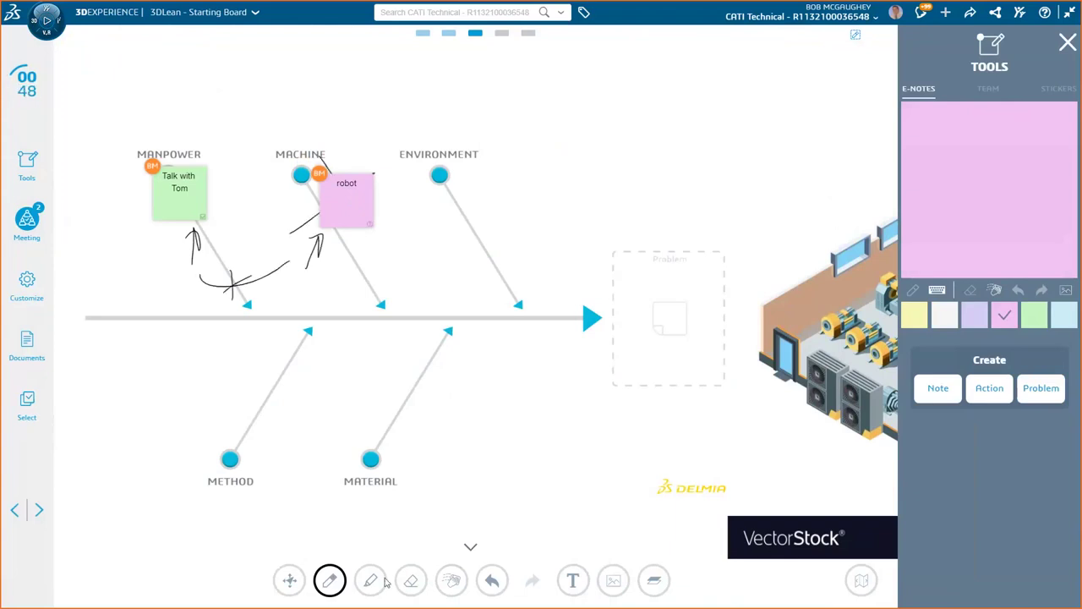
pyautogui.moveTo(214, 142); pyautogui.dragTo(242, 138)
# Step: Erase the freehand arrows, link and strokes around the MANPOWER and MACHINE notes
pyautogui.press('e')
pyautogui.moveTo(222, 152); pyautogui.dragTo(242, 133)
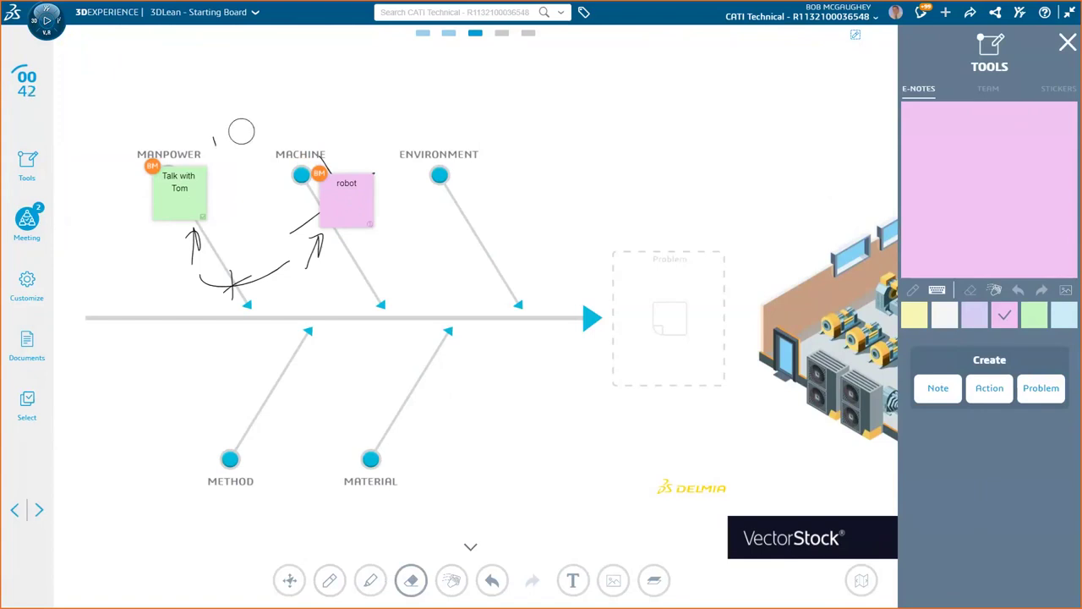
pyautogui.moveTo(319, 218)
pyautogui.mouseDown()
pyautogui.moveTo(298, 229)
pyautogui.moveTo(314, 253)
pyautogui.moveTo(251, 293)
pyautogui.moveTo(244, 251)
pyautogui.moveTo(175, 258)
pyautogui.mouseUp()
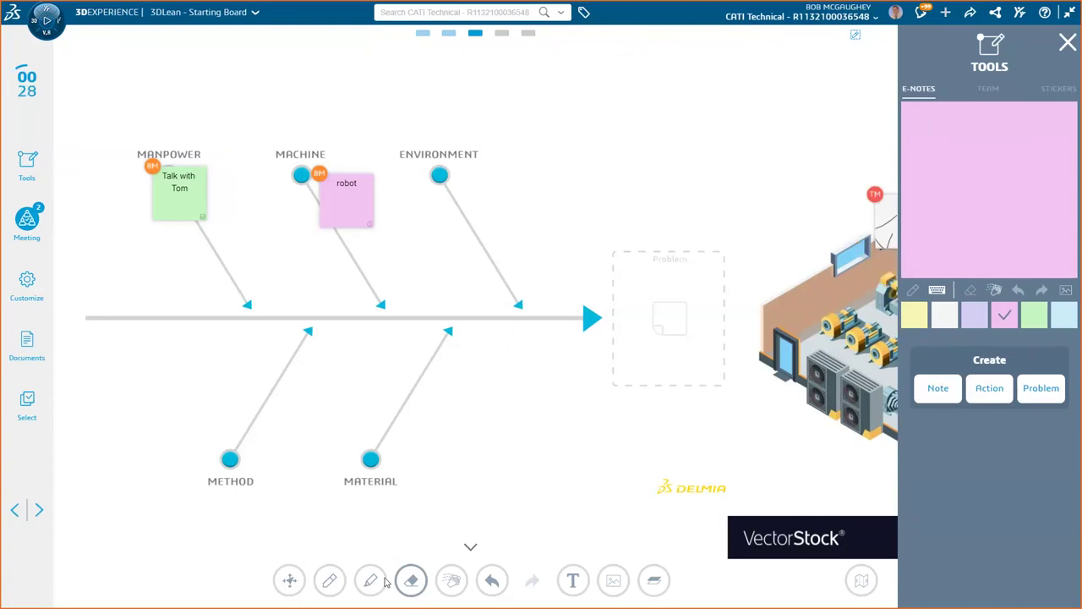
# Step: Use the board's overview map to review the factory picture with its notes and return to the fishbone diagram
pyautogui.click(861, 580)
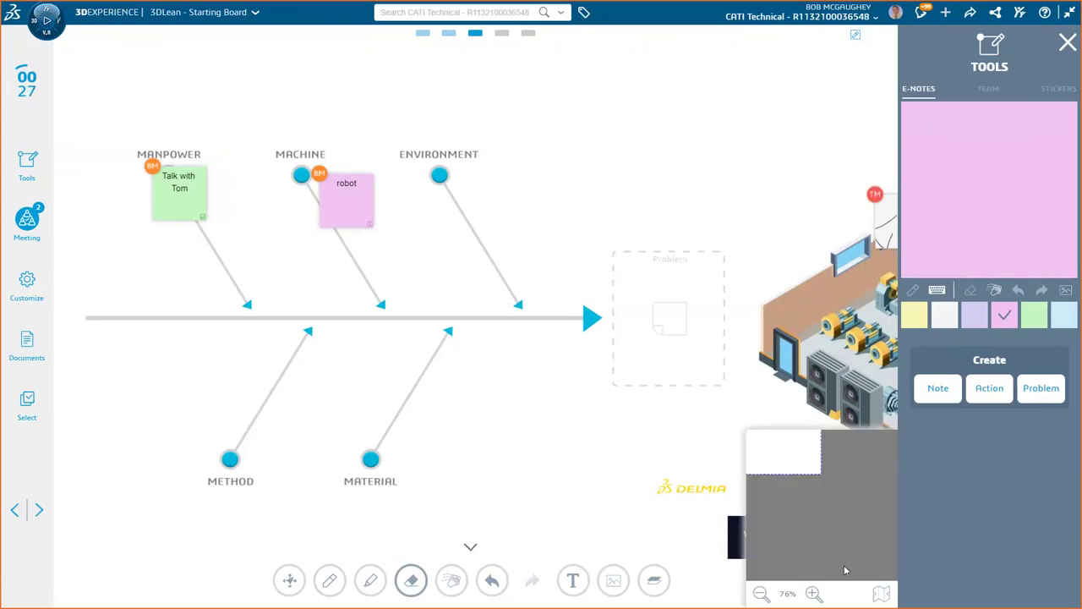
pyautogui.moveTo(809, 466); pyautogui.dragTo(854, 469)
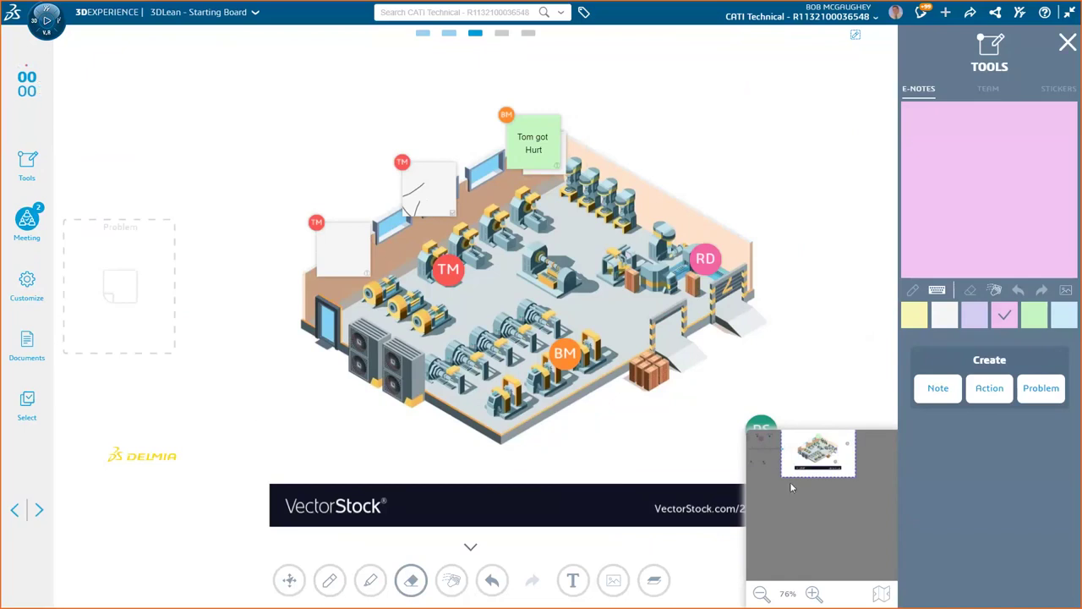
pyautogui.click(765, 460)
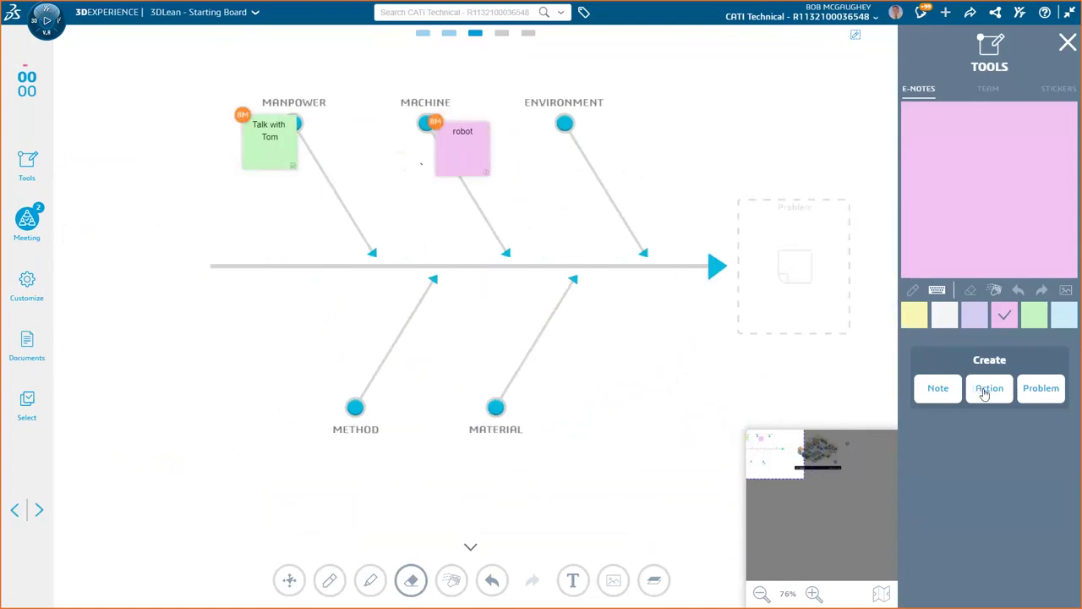
# Step: Create a pink action e-note reading "More training" and place it below the fishbone's central spine beside the MATERIAL branch
pyautogui.click(973, 144)
pyautogui.write('More t')
pyautogui.write('ain')
pyautogui.press('BackSpace')
pyautogui.press('BackSpace')
pyautogui.press('BackSpace')
pyautogui.write('r')
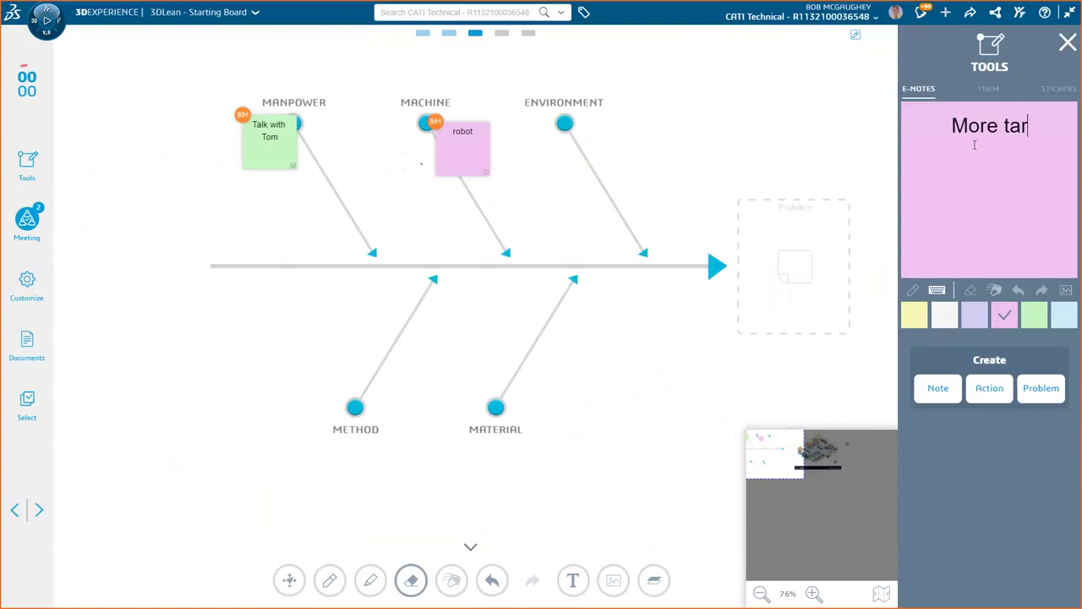
pyautogui.write('aining')
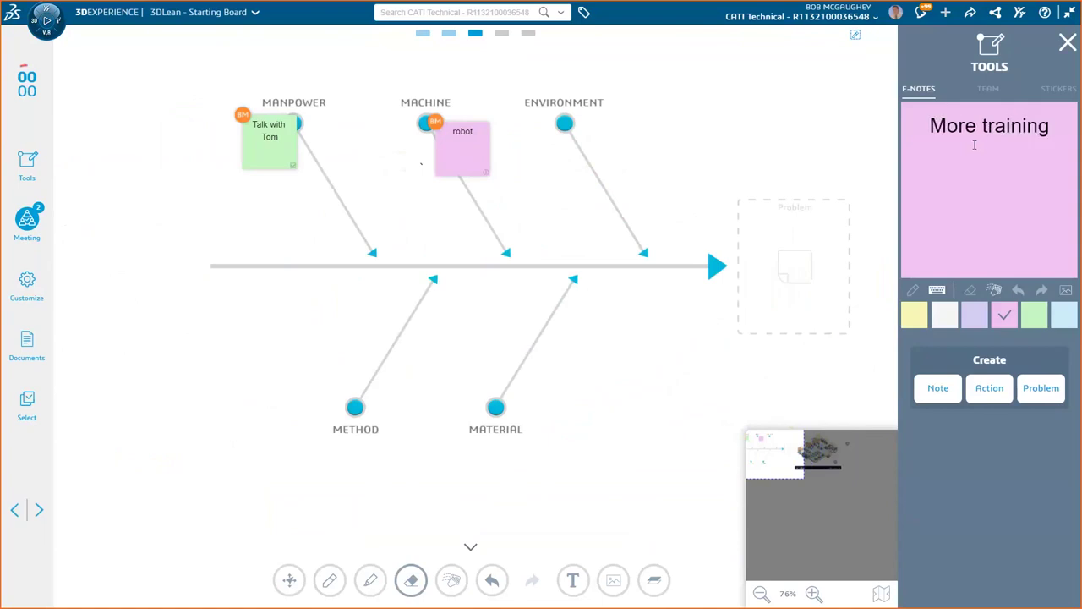
pyautogui.click(989, 388)
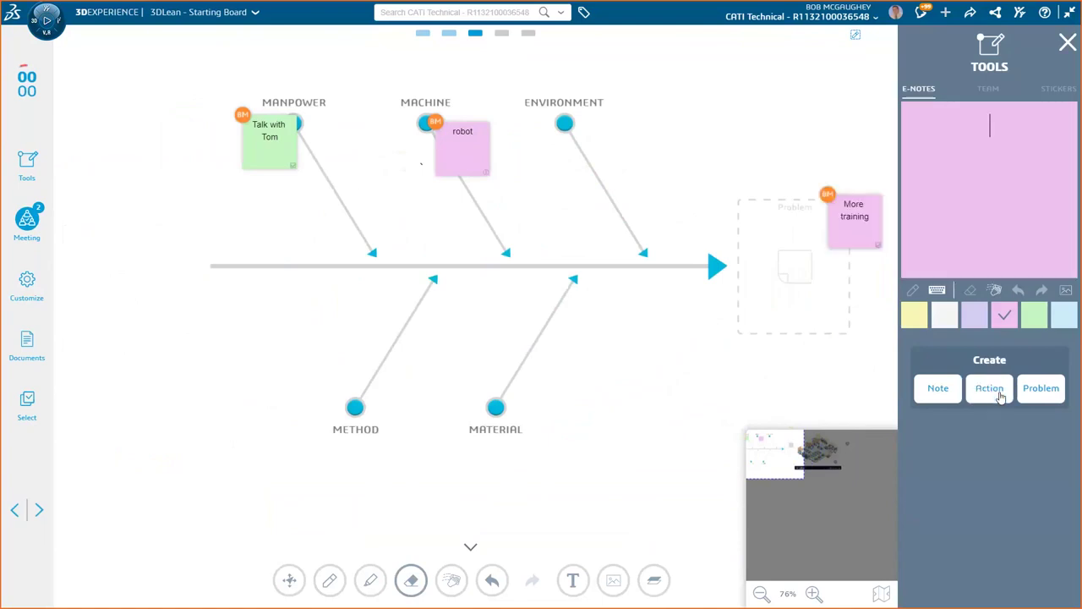
pyautogui.moveTo(844, 211); pyautogui.dragTo(523, 276)
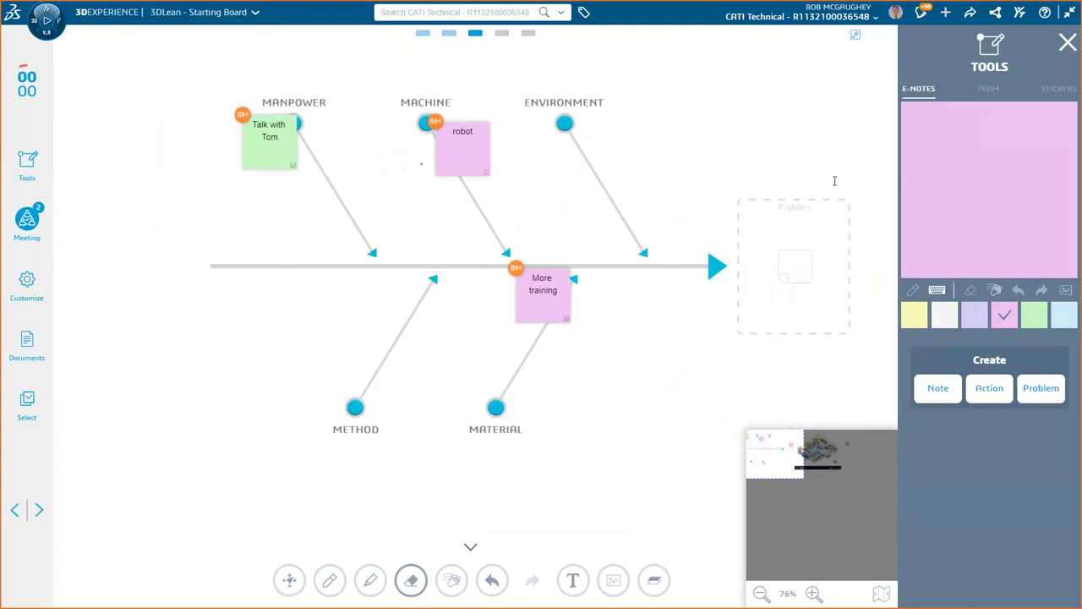
# Step: Assign a team member to the "More training" action and attach it to the "robot" problem note
pyautogui.click(982, 94)
pyautogui.moveTo(935, 230); pyautogui.dragTo(463, 168)
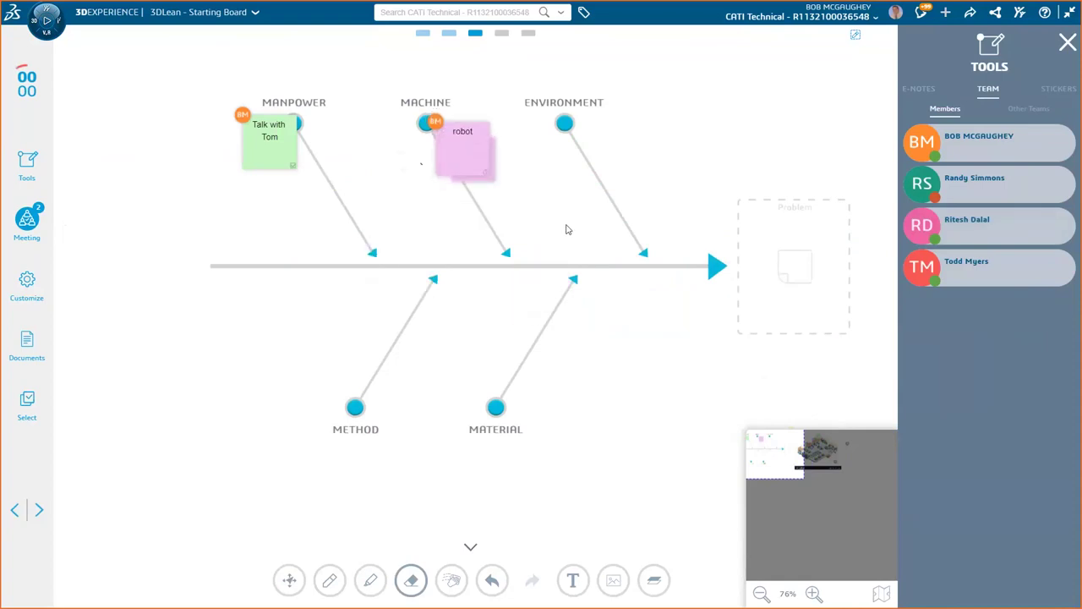
# Step: Review the "robot" problem note's details and linked action, and shift the note slightly further down the MACHINE branch
pyautogui.doubleClick(467, 146)
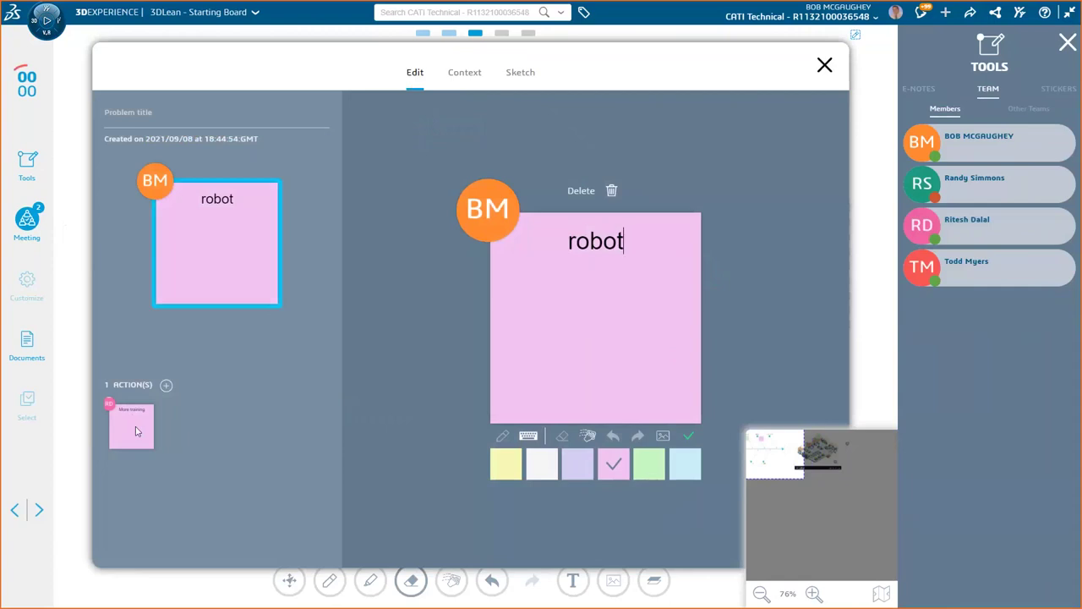
pyautogui.click(825, 66)
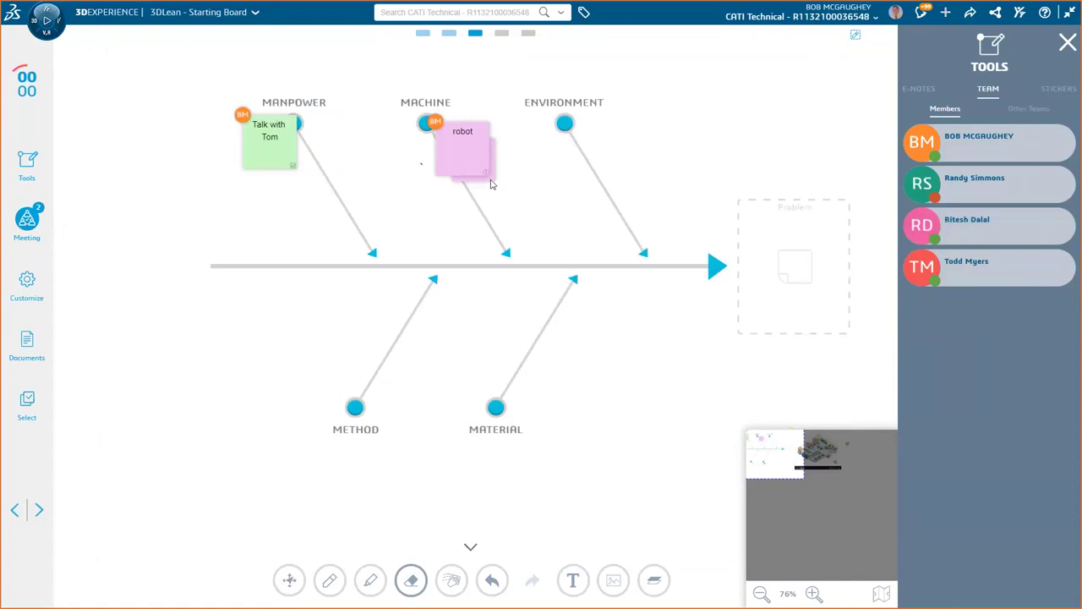
pyautogui.moveTo(490, 178); pyautogui.dragTo(509, 191)
pyautogui.click(743, 395)
# Step: Create a pink action e-note reading "dust collector" and place it under ENVIRONMENT on the fishbone diagram
pyautogui.click(925, 89)
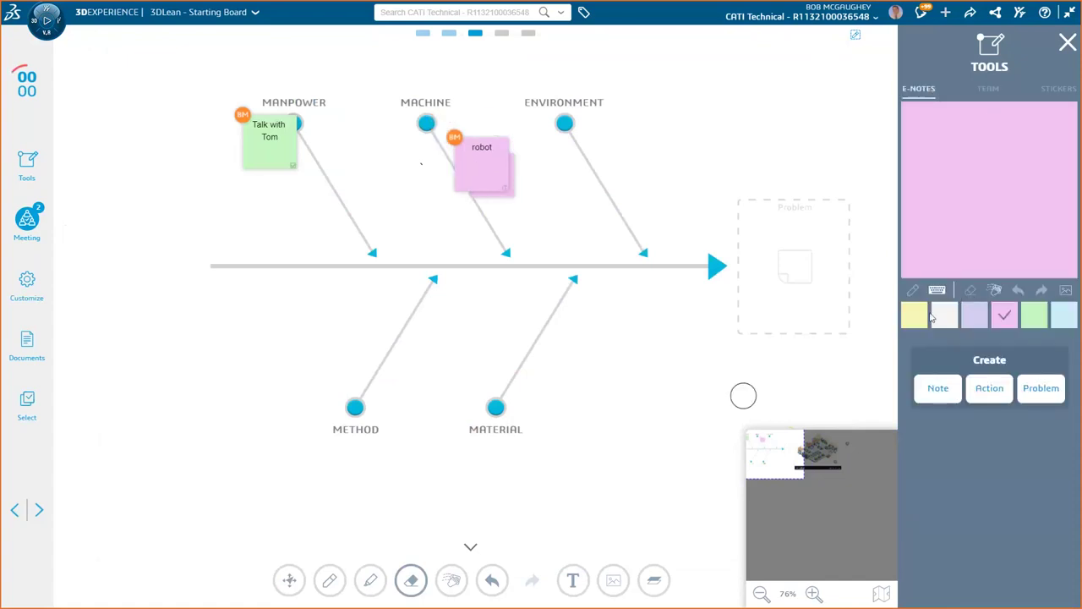
pyautogui.click(957, 175)
pyautogui.write('dust col')
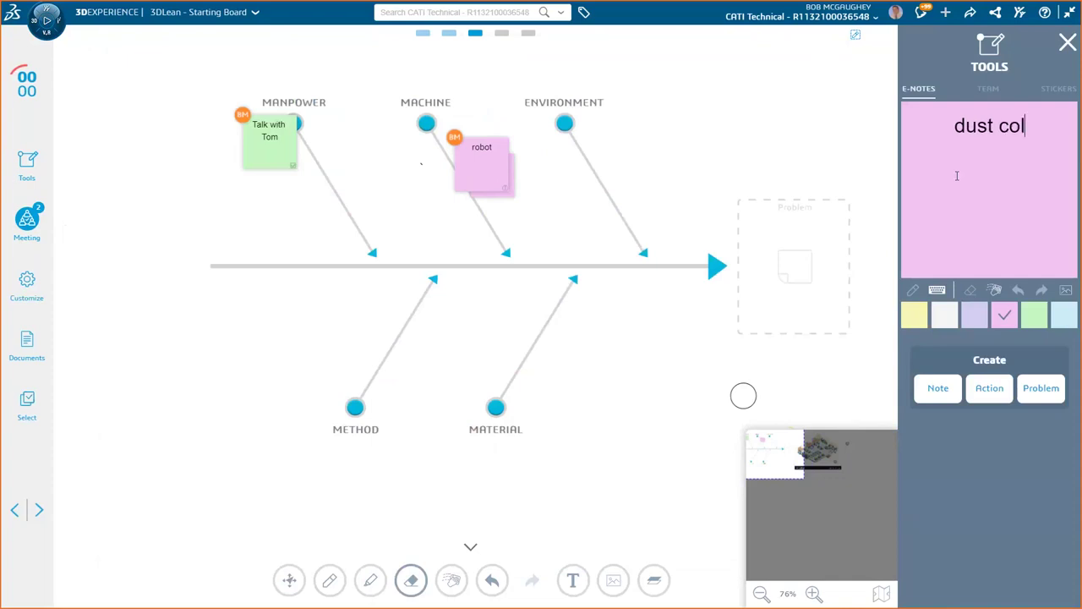
pyautogui.write('lector')
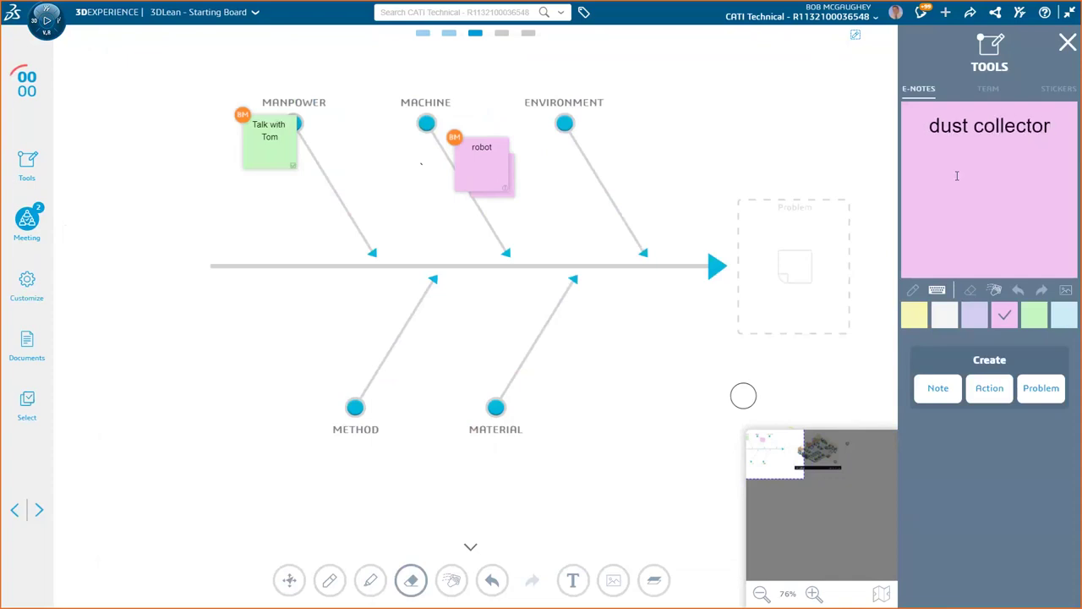
pyautogui.click(987, 396)
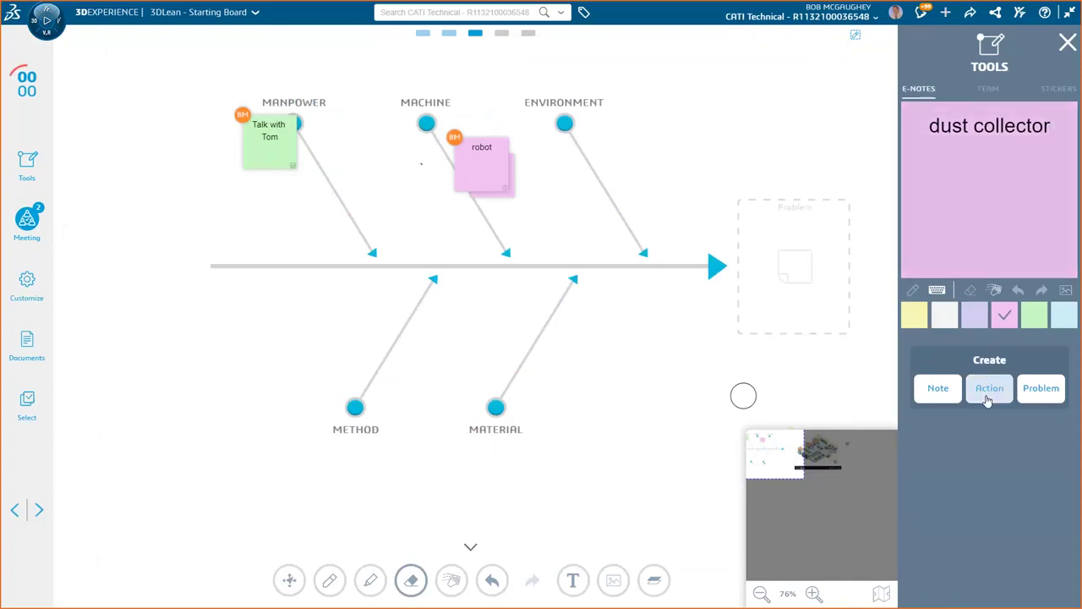
pyautogui.moveTo(862, 228); pyautogui.dragTo(636, 148)
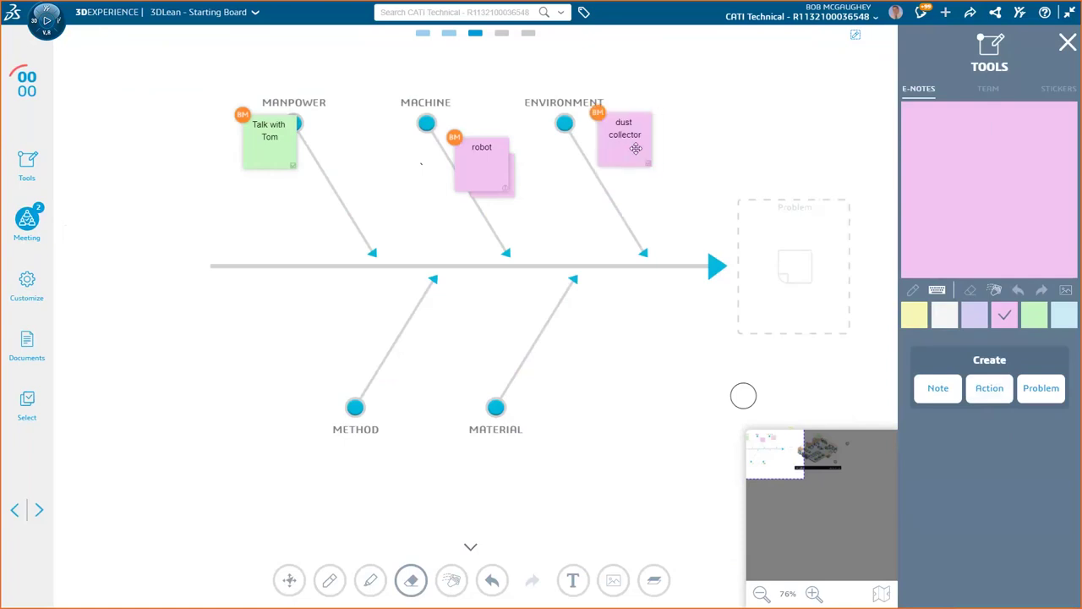
# Step: Send the "dust collector" action to Collaborative Tasks with the current user as task owner and assignee
pyautogui.click(636, 148)
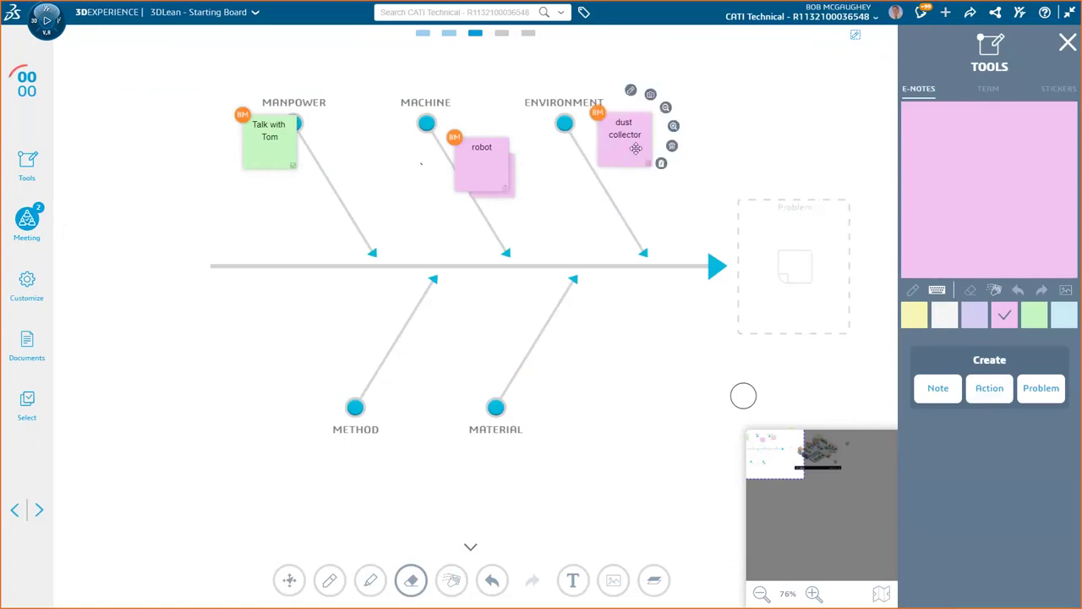
pyautogui.scroll(8, 636, 148)
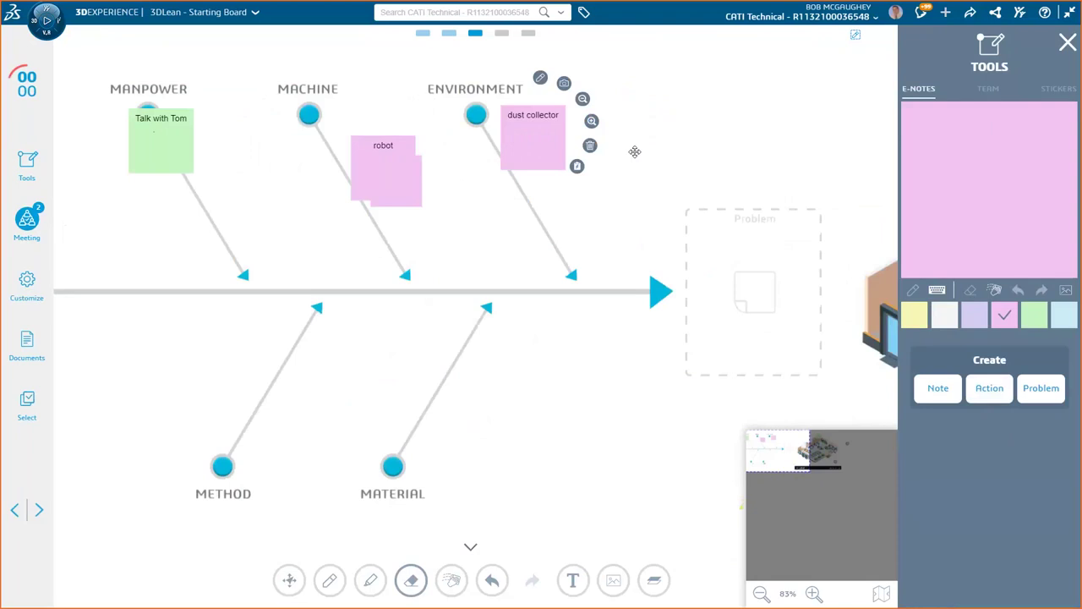
pyautogui.scroll(3, 596, 66)
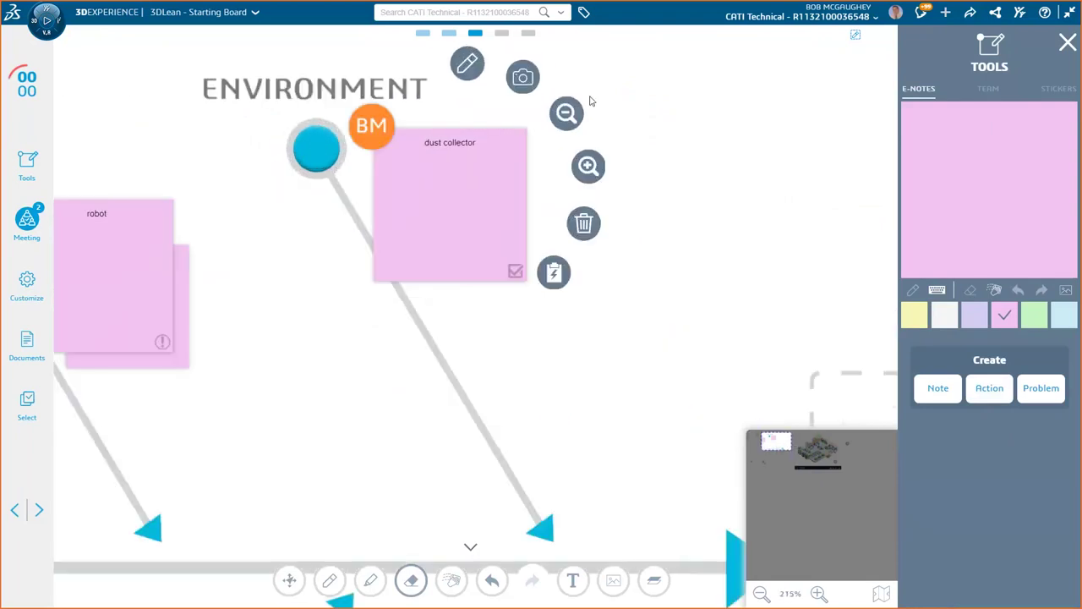
pyautogui.click(475, 229)
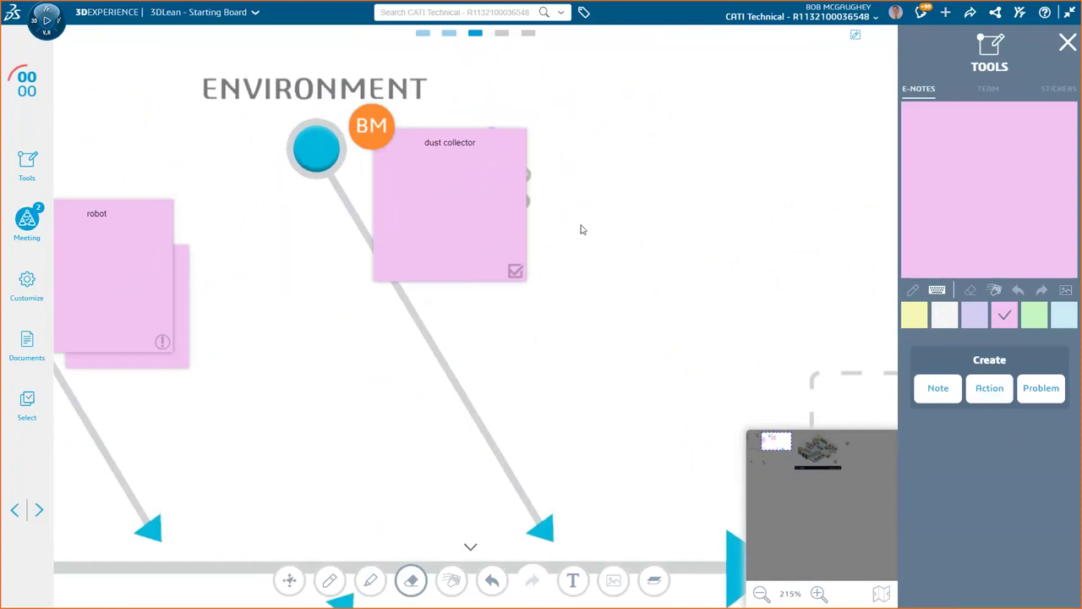
pyautogui.click(466, 207)
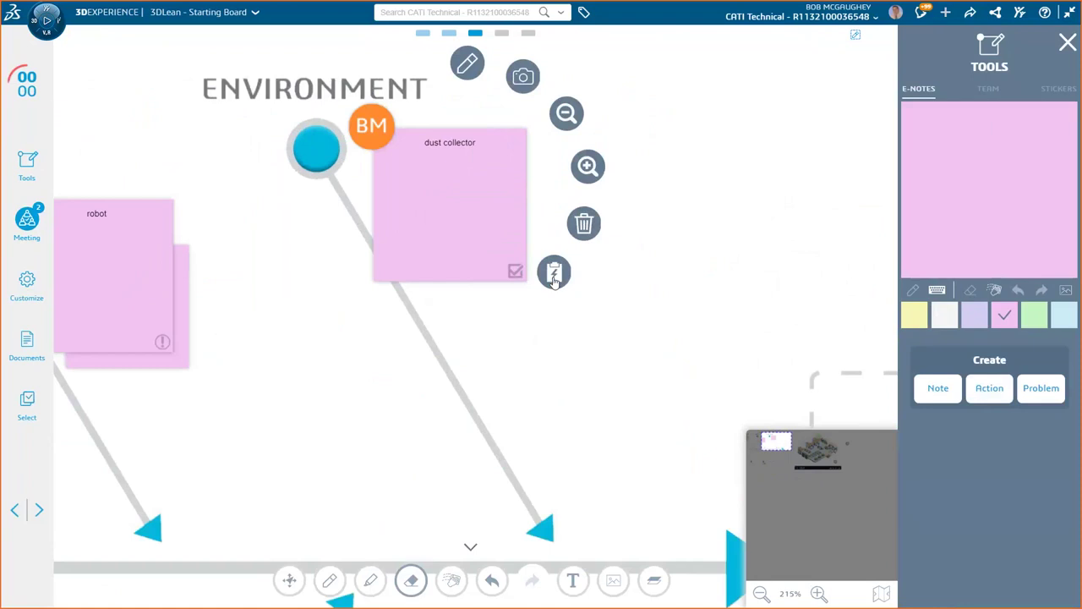
pyautogui.click(554, 272)
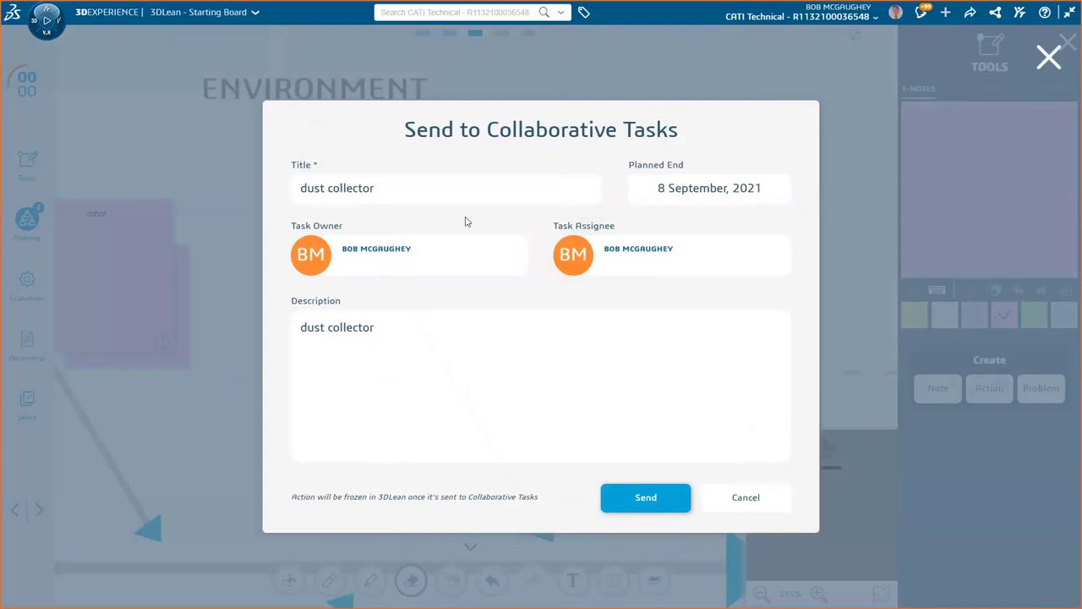
pyautogui.click(574, 264)
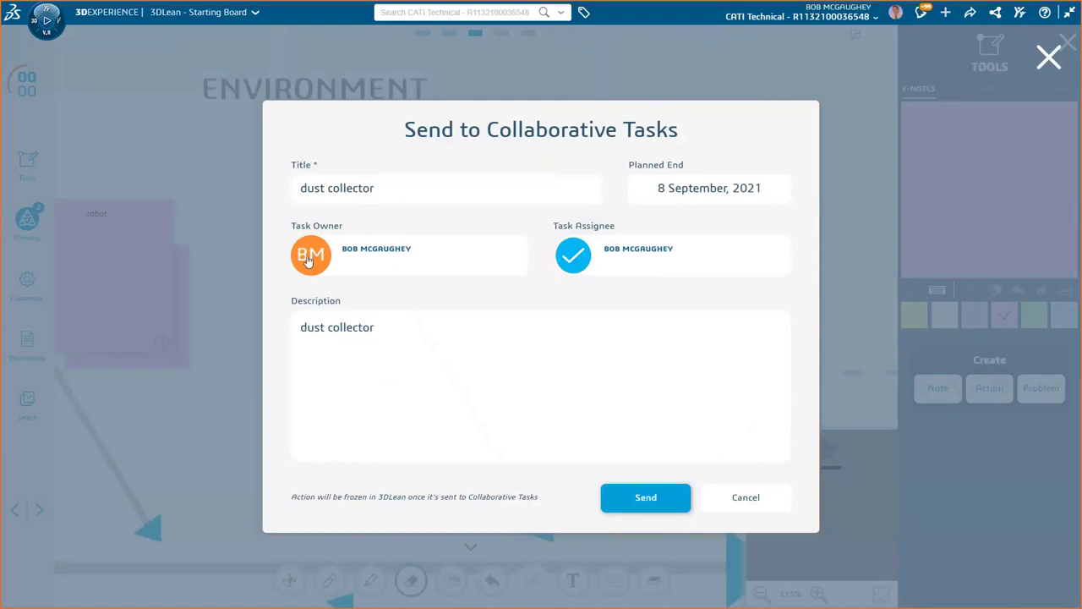
pyautogui.click(308, 260)
pyautogui.click(640, 506)
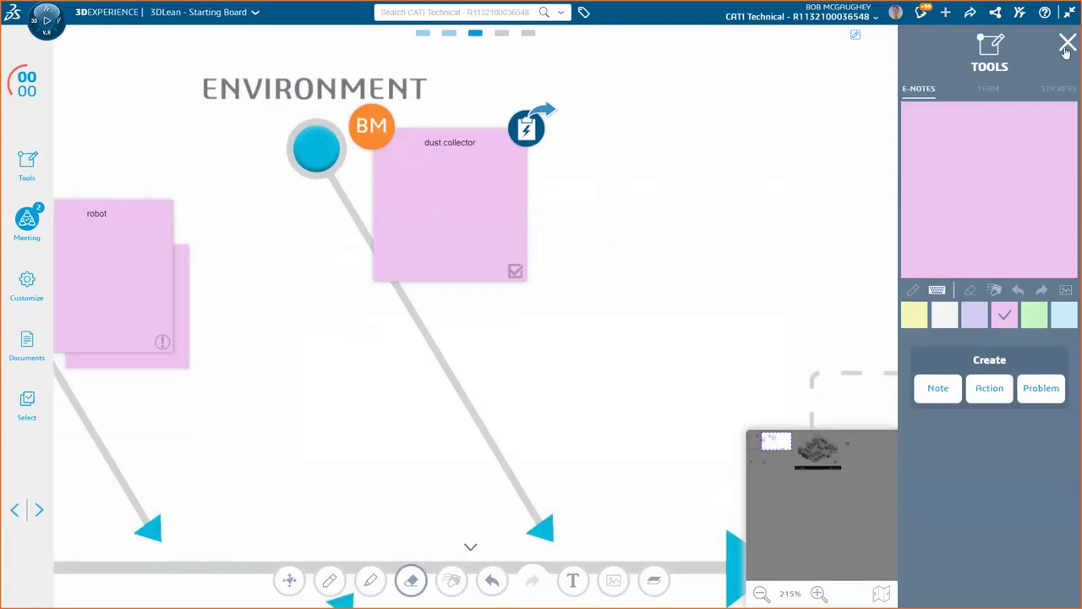
# Step: Return to the dashboard, refresh Collaborative Tasks, and examine the enlarged task board for the "dust collector" task
pyautogui.click(1067, 45)
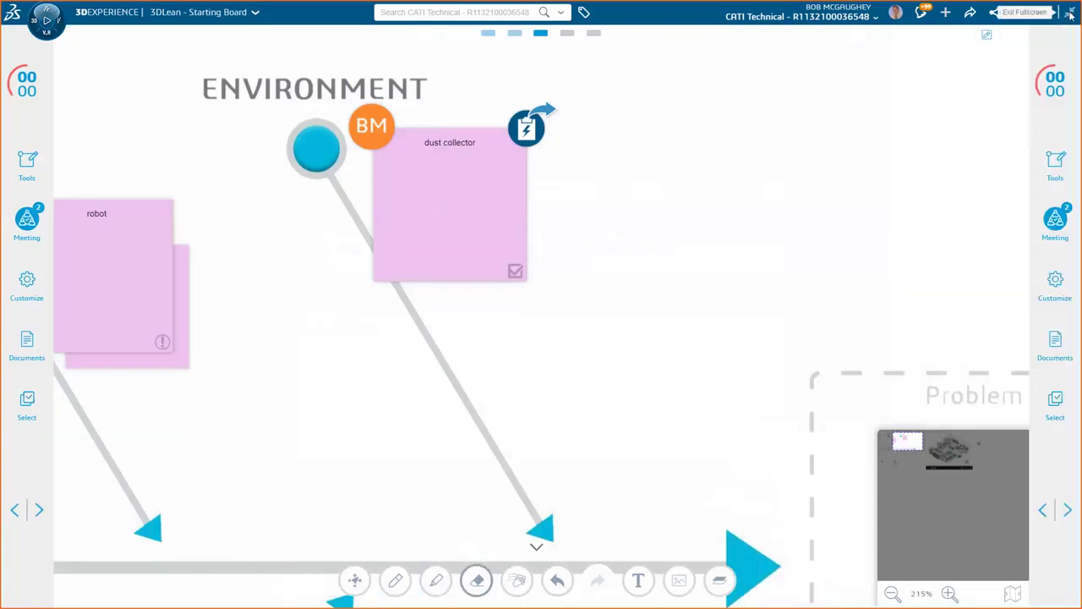
pyautogui.click(1070, 15)
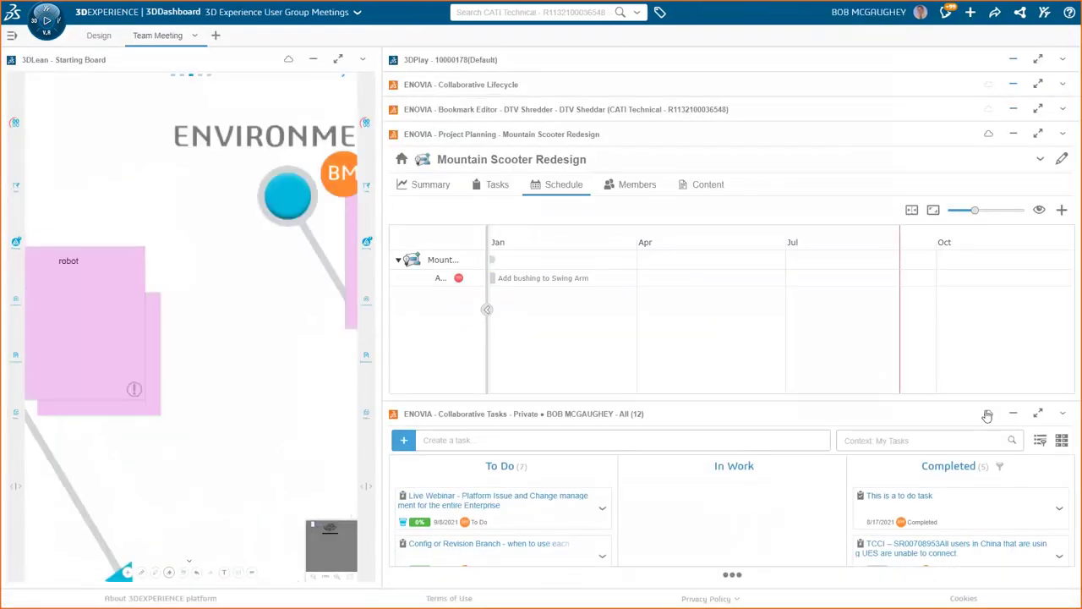
pyautogui.click(1062, 413)
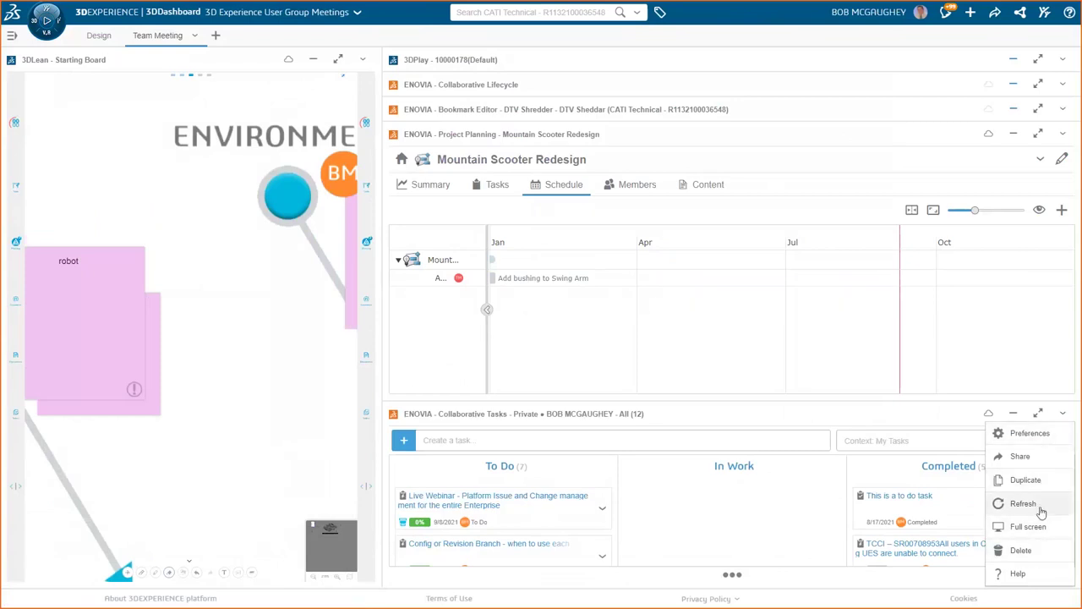
pyautogui.click(1038, 414)
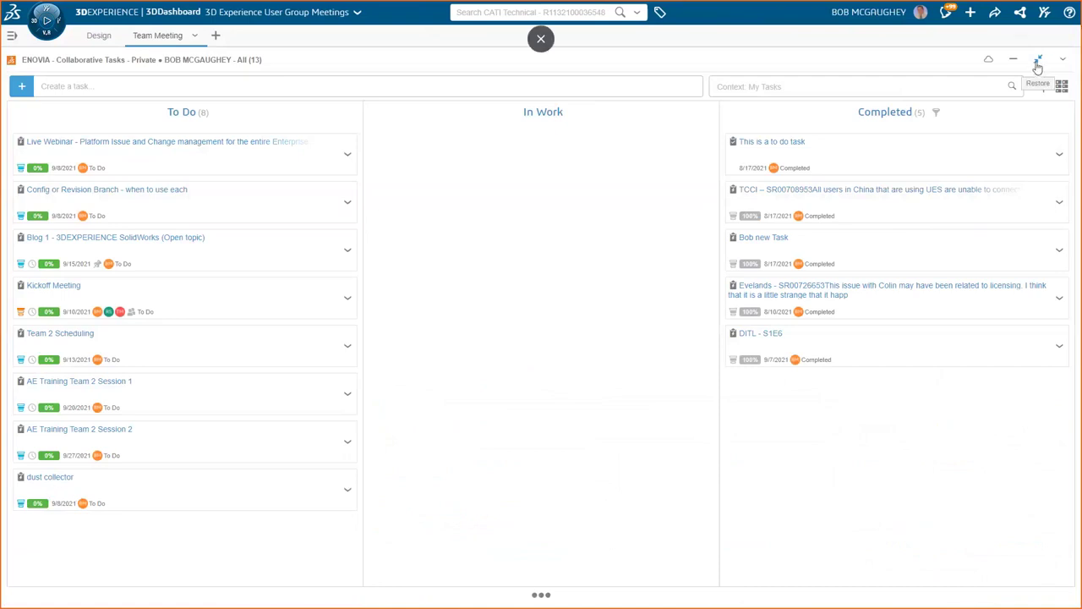
pyautogui.click(1038, 61)
# Step: Try to add the "dust collector" task from the To Do list to the Mountain Scooter Redesign project schedule
pyautogui.scroll(-3, 473, 526)
pyautogui.scroll(-3, 473, 527)
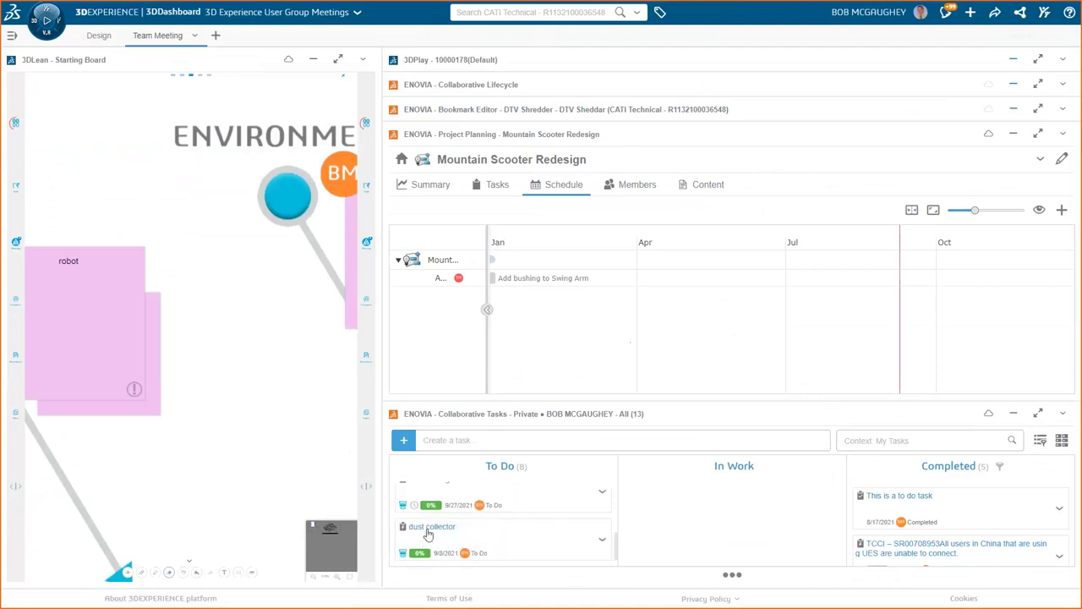
pyautogui.moveTo(428, 534); pyautogui.dragTo(461, 292)
# Step: Maximize the 3DLean board, advance to the next meeting board, and spread out the overlapping notes in the Waiting column
pyautogui.click(340, 61)
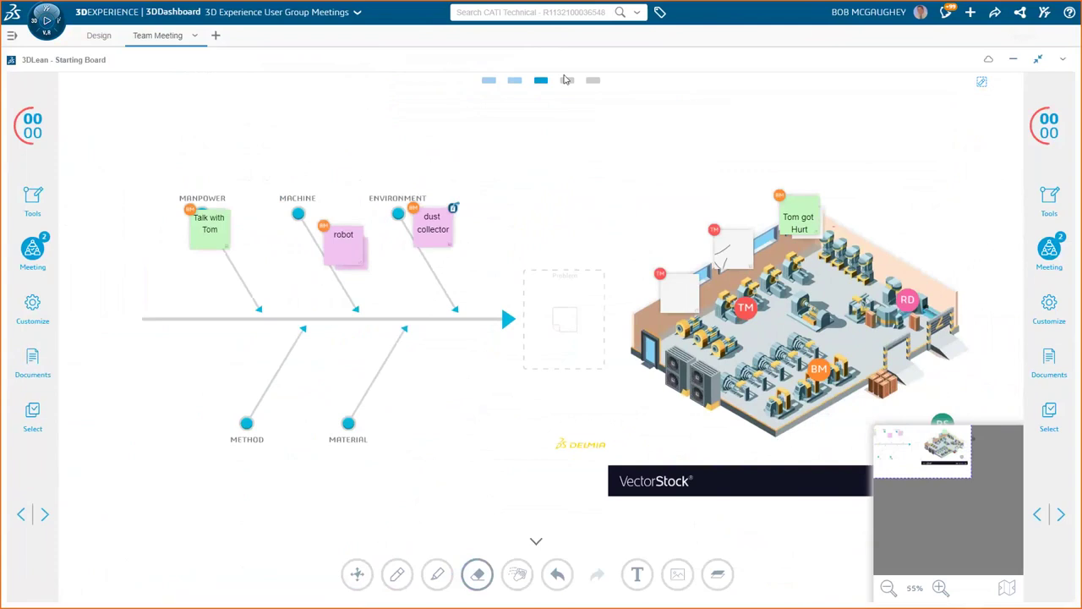
pyautogui.click(46, 513)
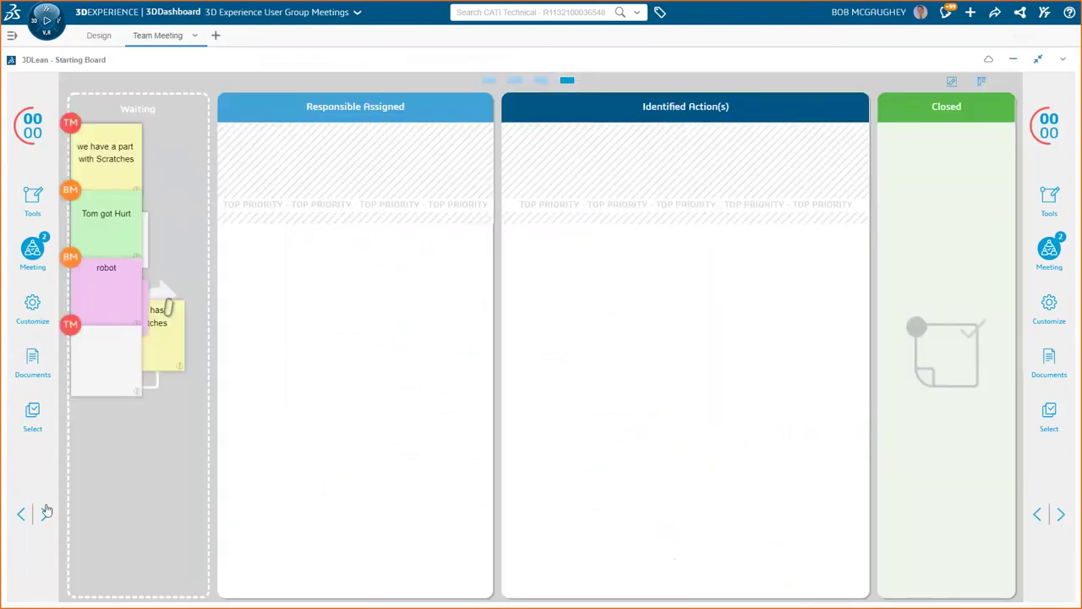
pyautogui.moveTo(101, 370); pyautogui.dragTo(114, 516)
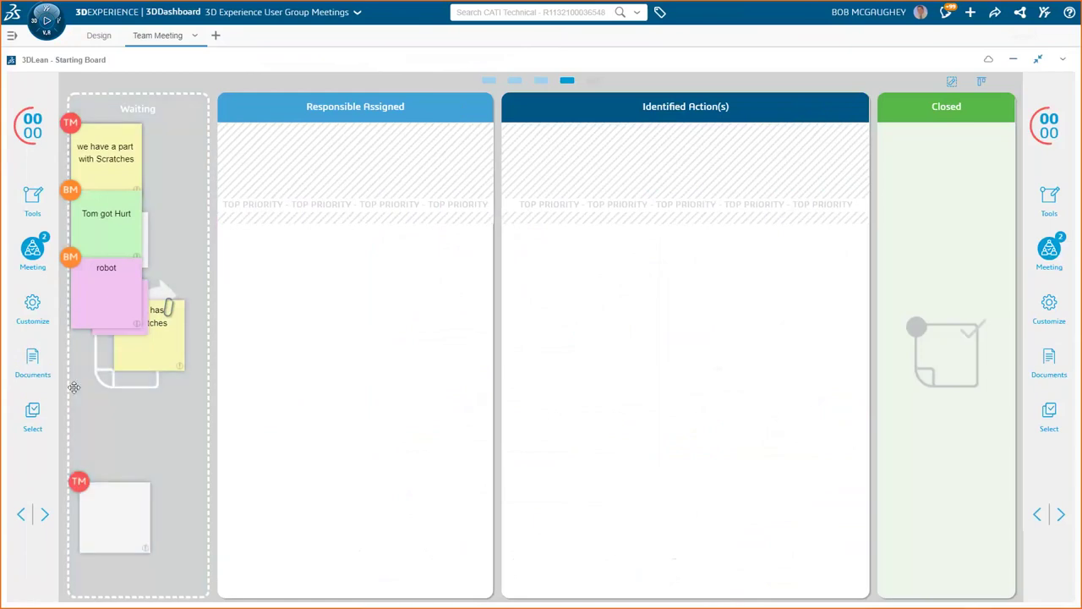
pyautogui.moveTo(98, 256); pyautogui.dragTo(93, 372)
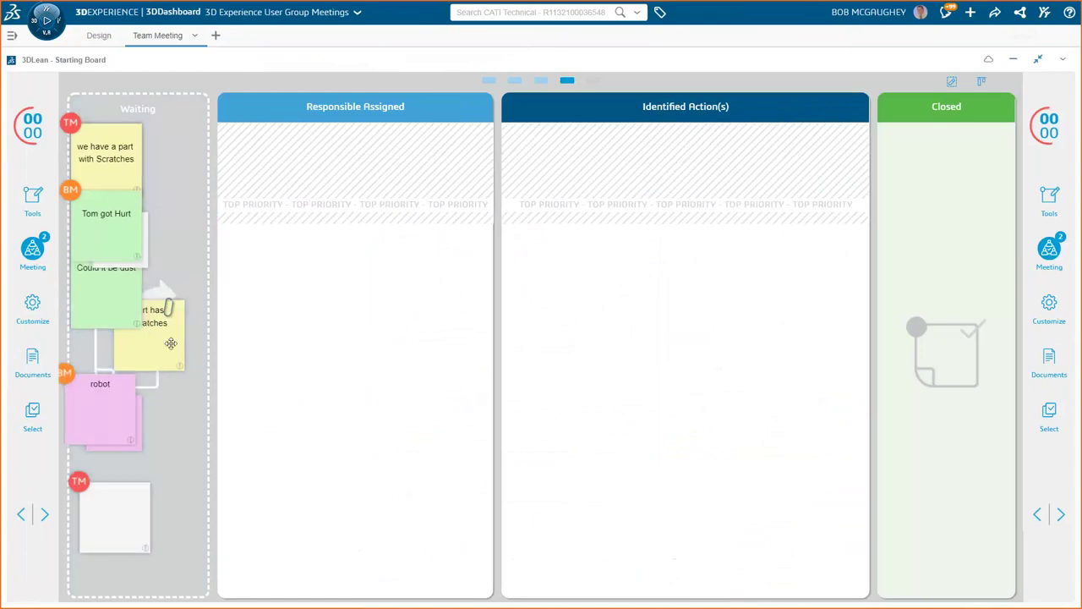
pyautogui.moveTo(171, 343); pyautogui.dragTo(194, 499)
pyautogui.moveTo(109, 302); pyautogui.dragTo(164, 341)
pyautogui.moveTo(107, 231); pyautogui.dragTo(121, 251)
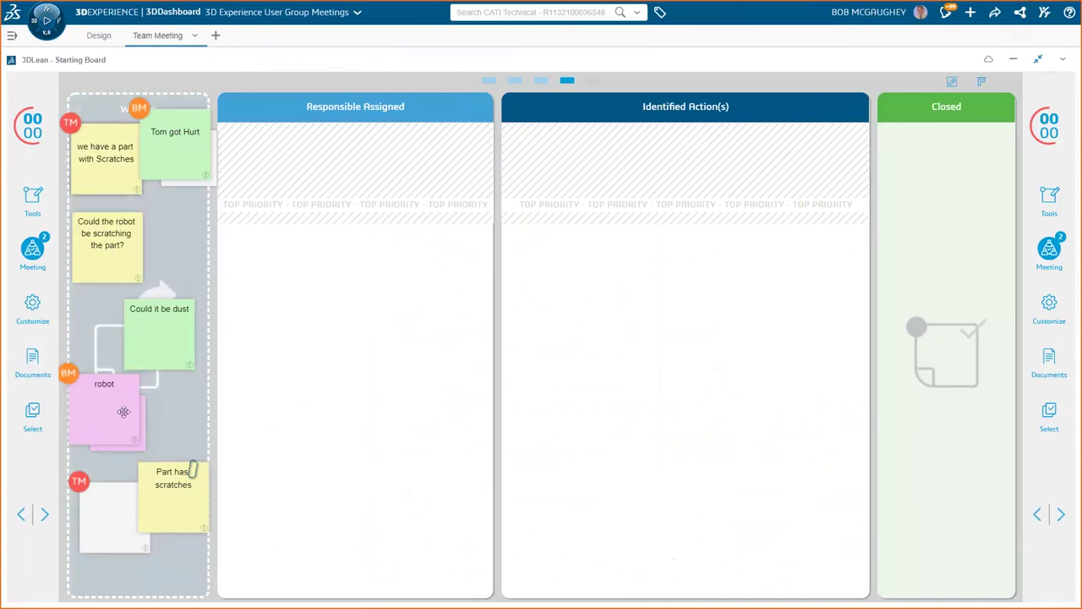
pyautogui.moveTo(115, 411); pyautogui.dragTo(141, 412)
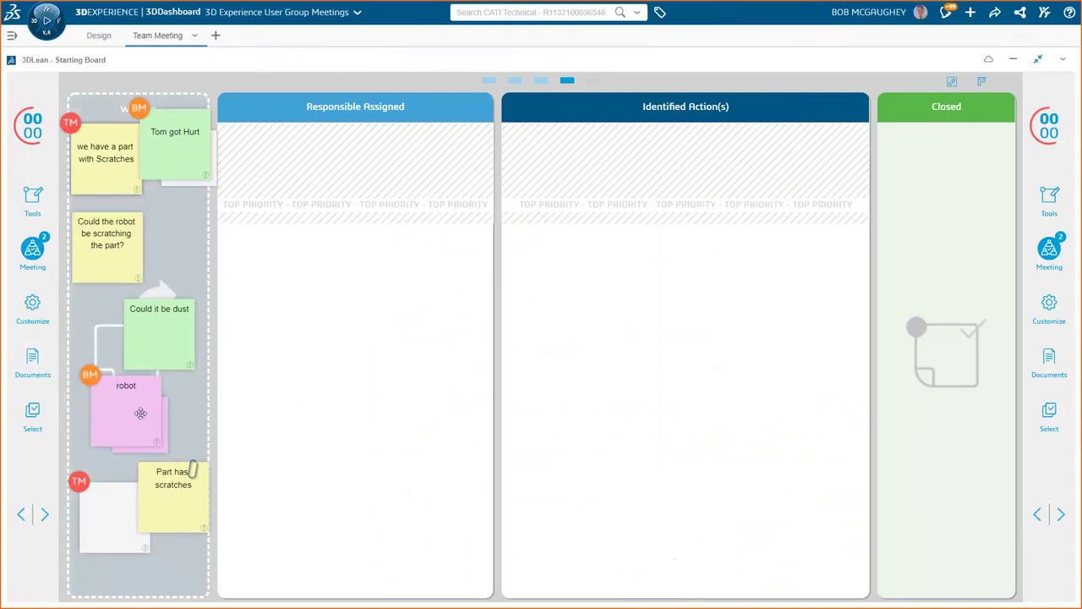
# Step: Move both part-scratch notes to Responsible Assigned, the "Could the robot be scratching the part?" note to Identified Action(s), and the "robot" note to Closed
pyautogui.moveTo(172, 491); pyautogui.dragTo(385, 207)
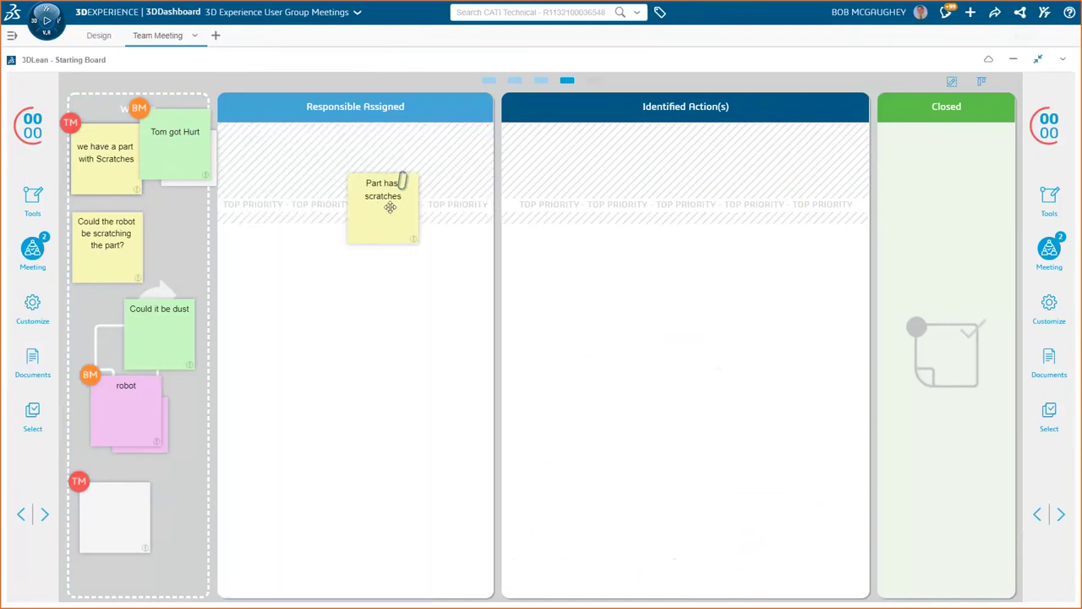
pyautogui.moveTo(377, 189); pyautogui.dragTo(412, 197)
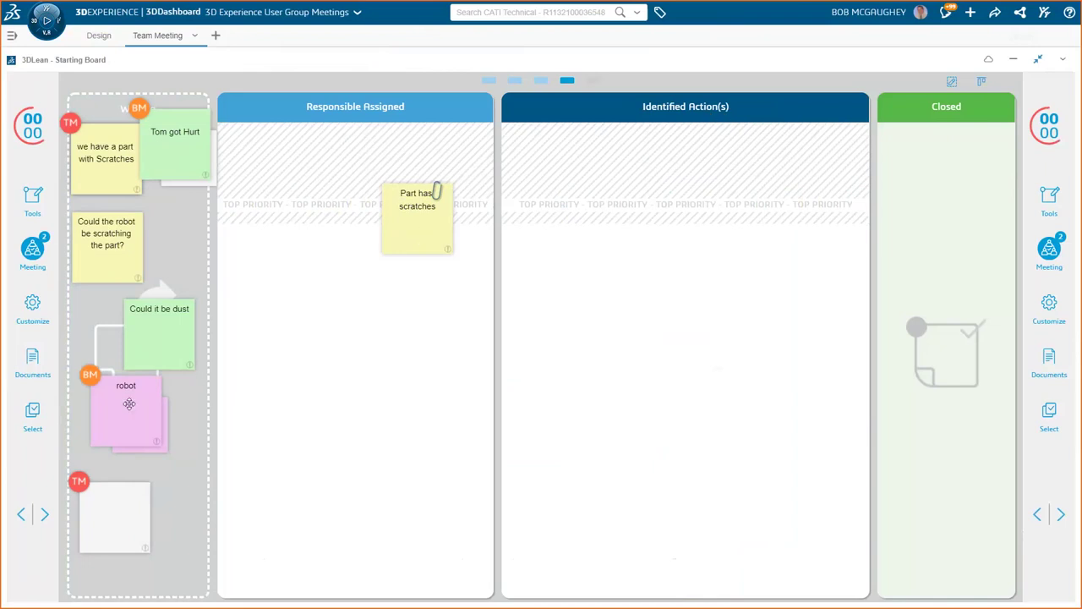
pyautogui.moveTo(128, 403); pyautogui.dragTo(945, 279)
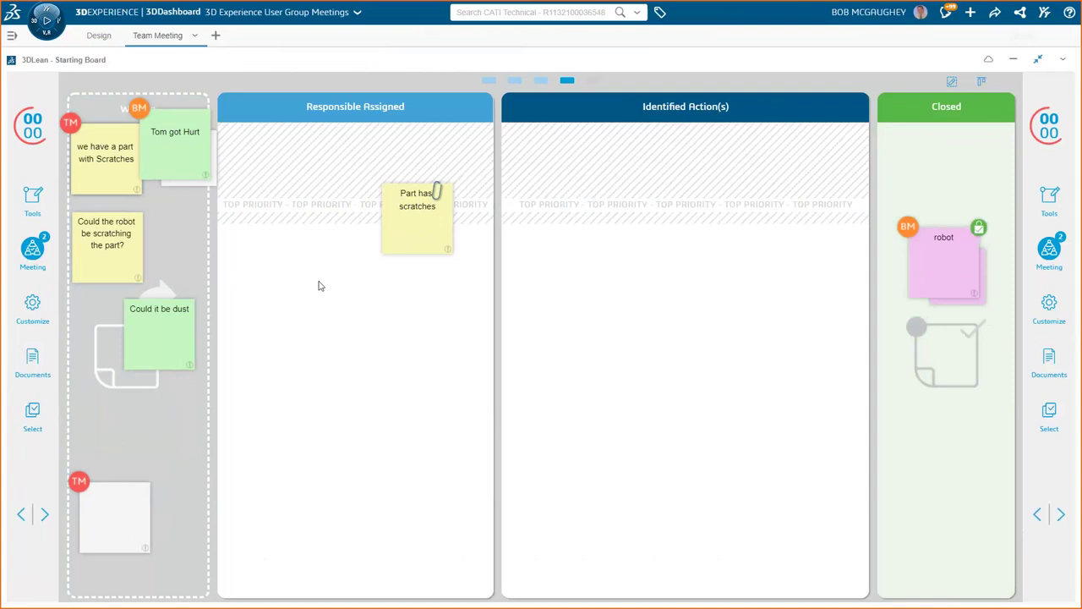
pyautogui.moveTo(105, 265); pyautogui.dragTo(581, 327)
pyautogui.moveTo(95, 180); pyautogui.dragTo(343, 363)
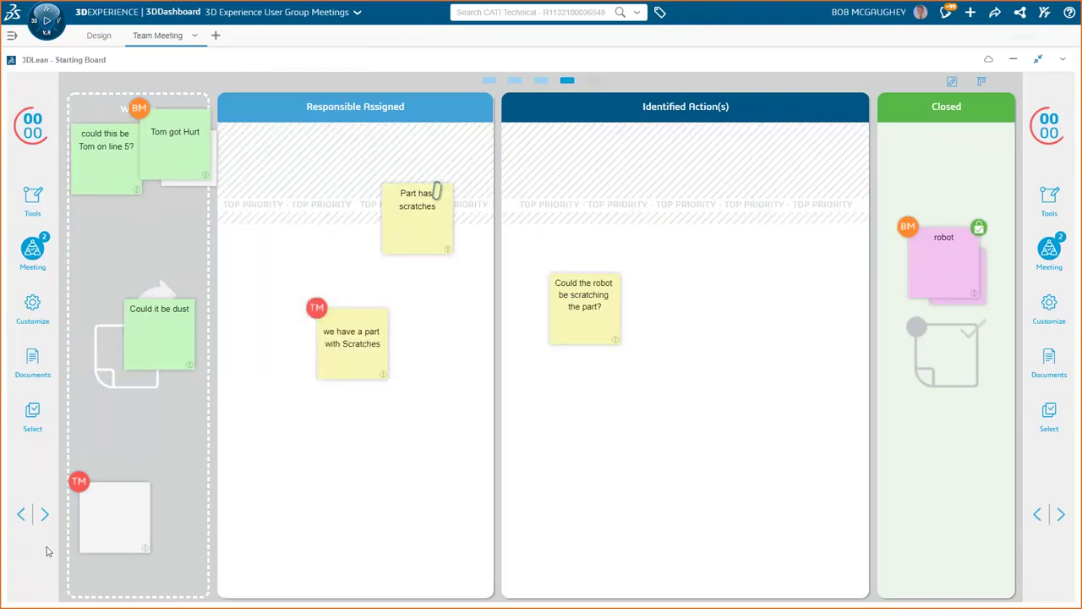
# Step: Advance to the next meeting board and move the "More training" note from Waiting to Tomorrow
pyautogui.click(47, 516)
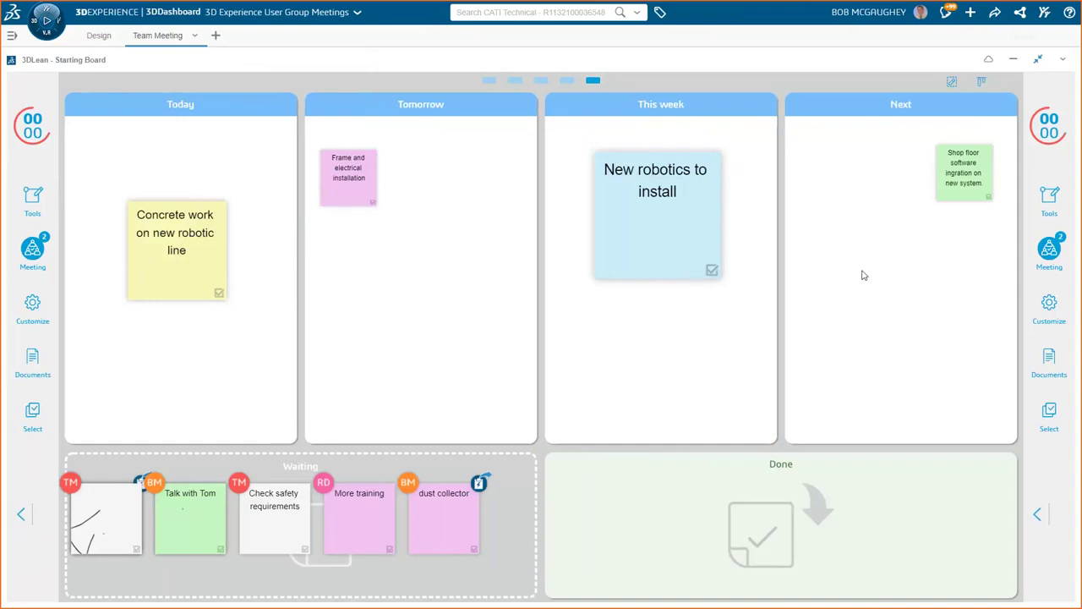
pyautogui.moveTo(345, 498); pyautogui.dragTo(437, 369)
# Step: Open the "More training" note, look through its edit, context and sketch options, and close it
pyautogui.click(473, 368)
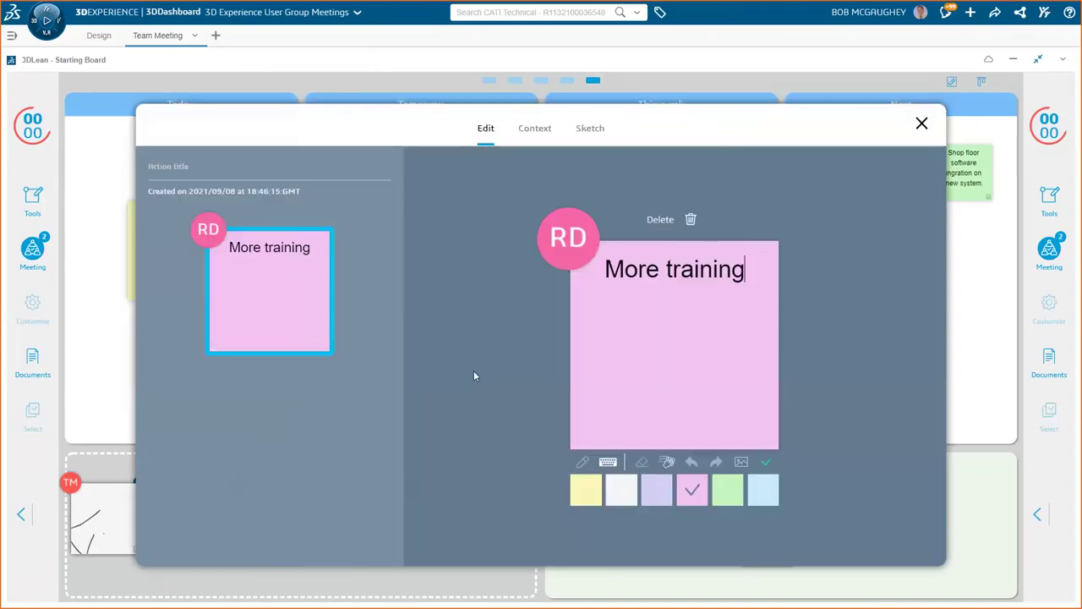
pyautogui.click(535, 131)
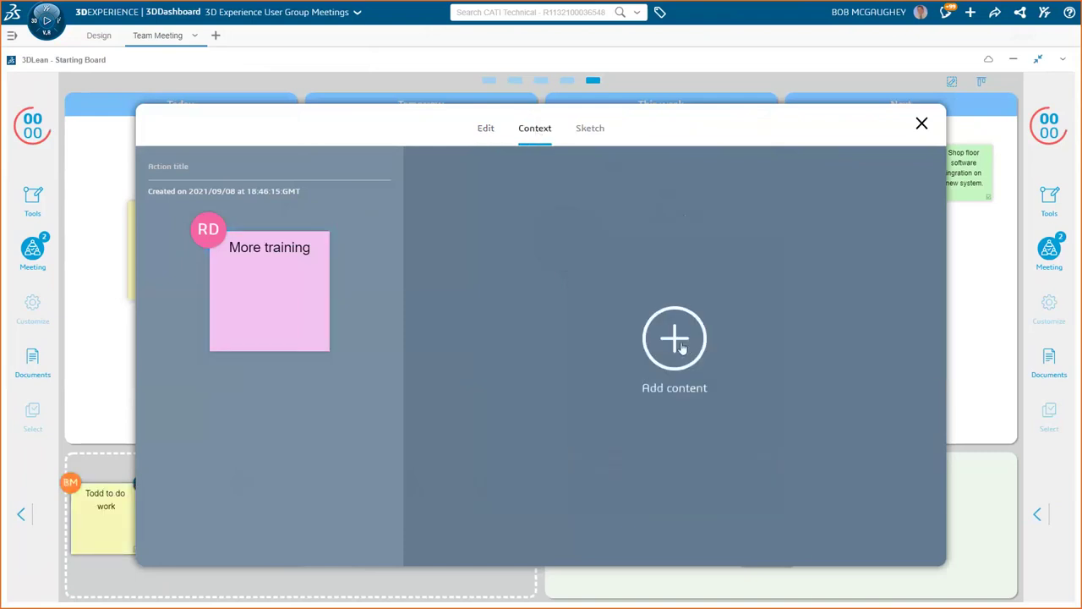
pyautogui.click(589, 128)
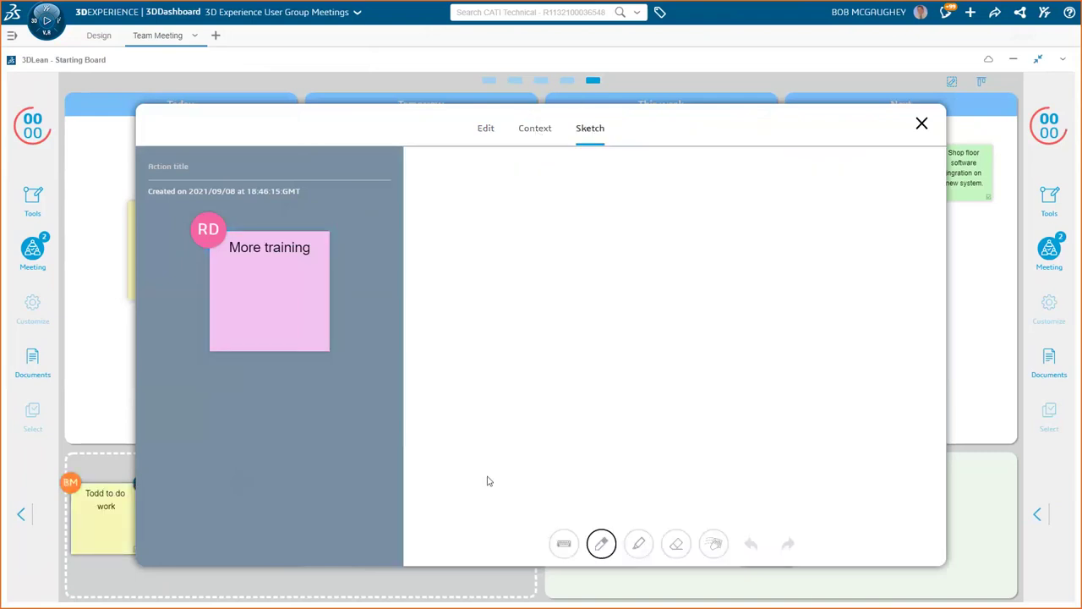
pyautogui.click(921, 124)
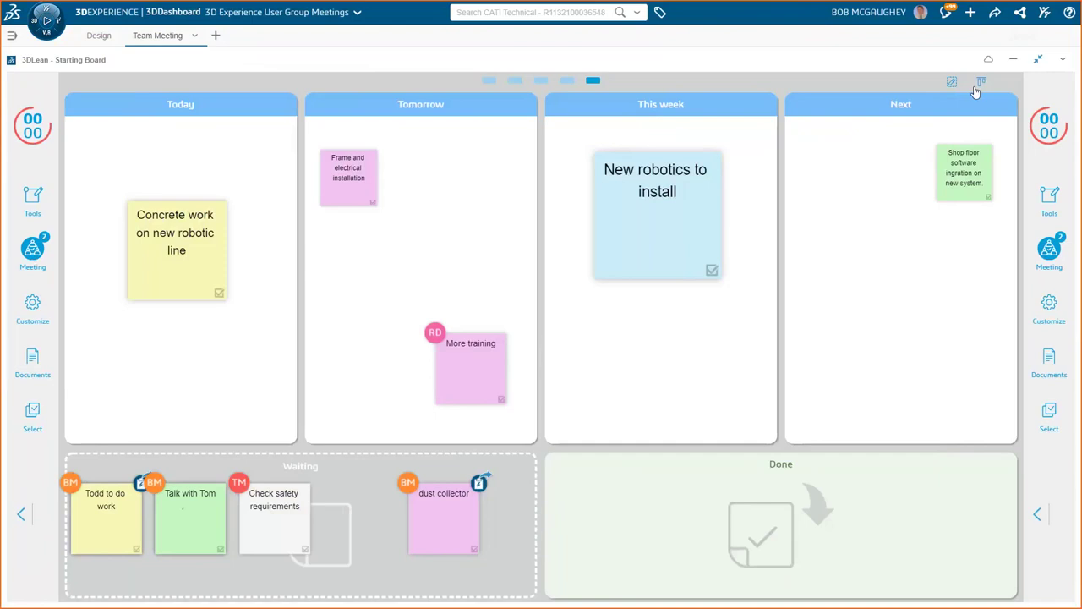
# Step: Leave the browser's full-screen view and end the guided meeting to return to the board overview
pyautogui.click(1037, 63)
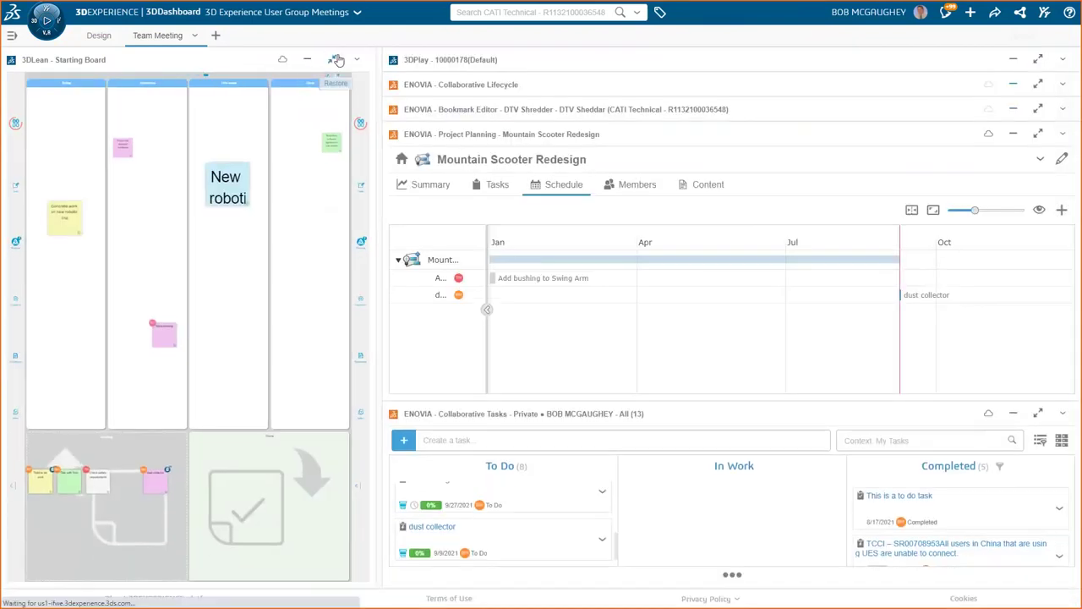
pyautogui.click(336, 60)
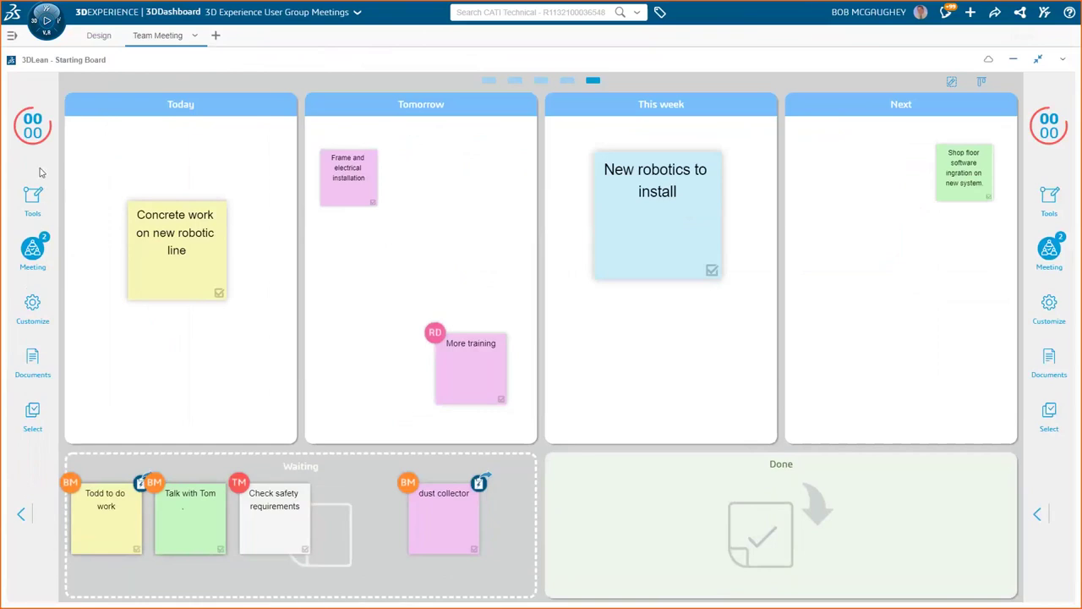
pyautogui.press('F11')
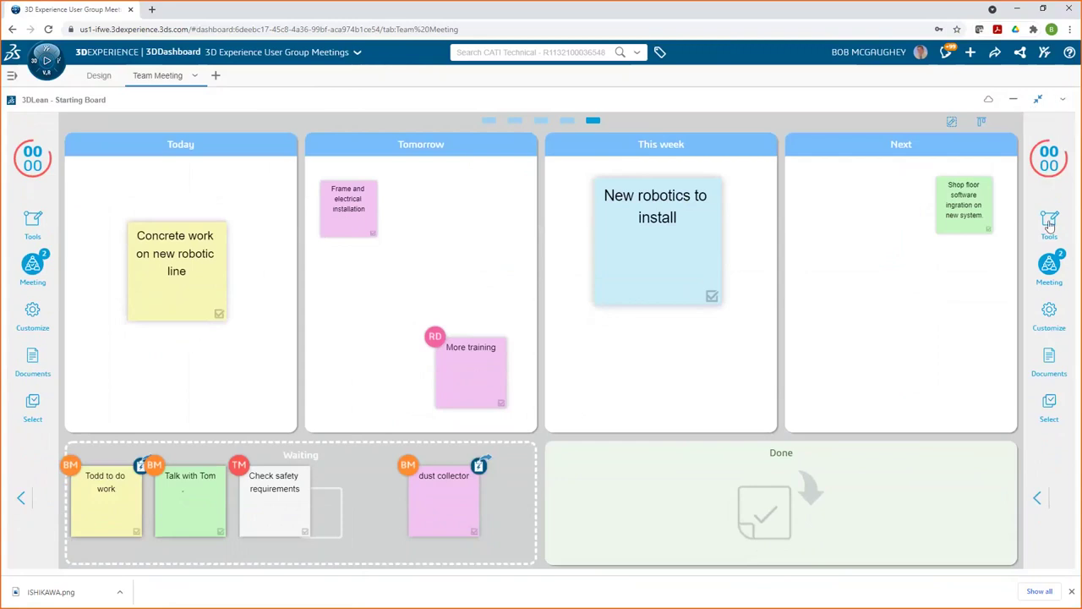
pyautogui.click(1050, 269)
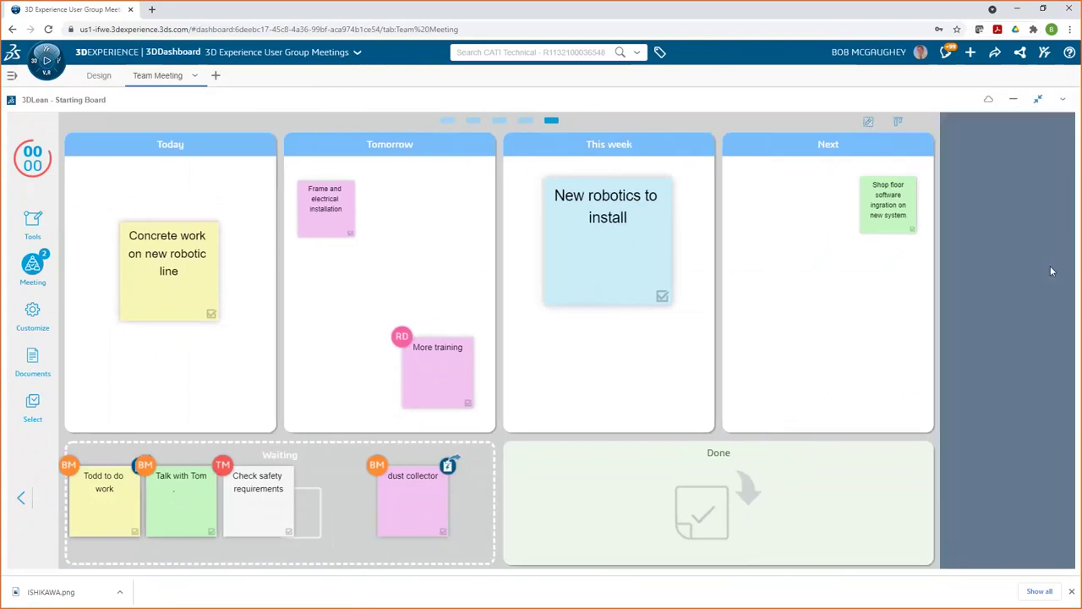
pyautogui.click(1057, 546)
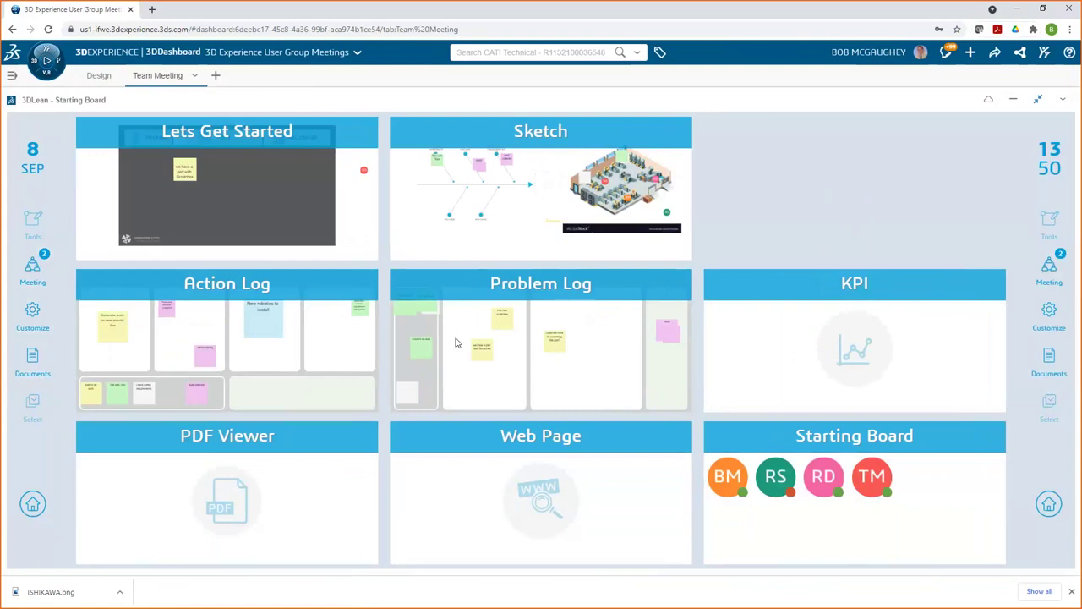
# Step: Customize the KPI chart with a target of 13 and the title "Meetings with customers"
pyautogui.click(756, 346)
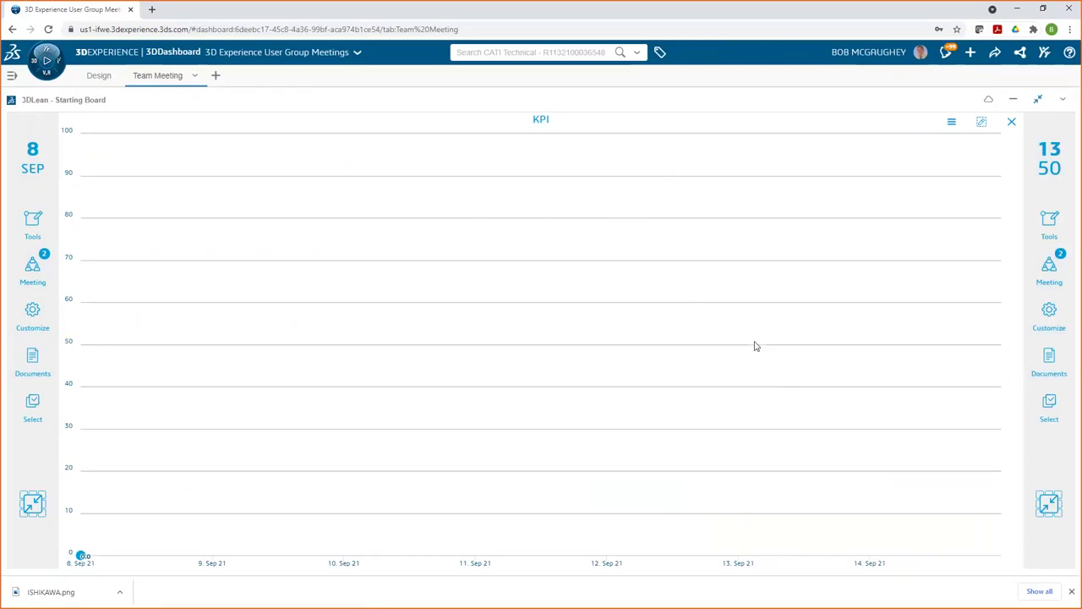
pyautogui.click(1055, 316)
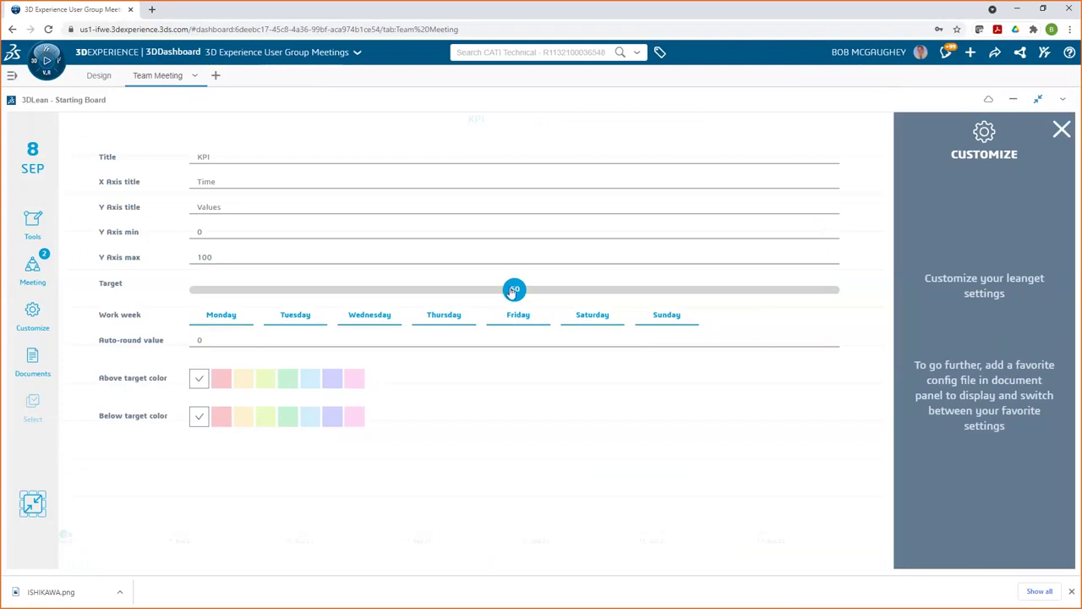
pyautogui.moveTo(515, 290); pyautogui.dragTo(285, 292)
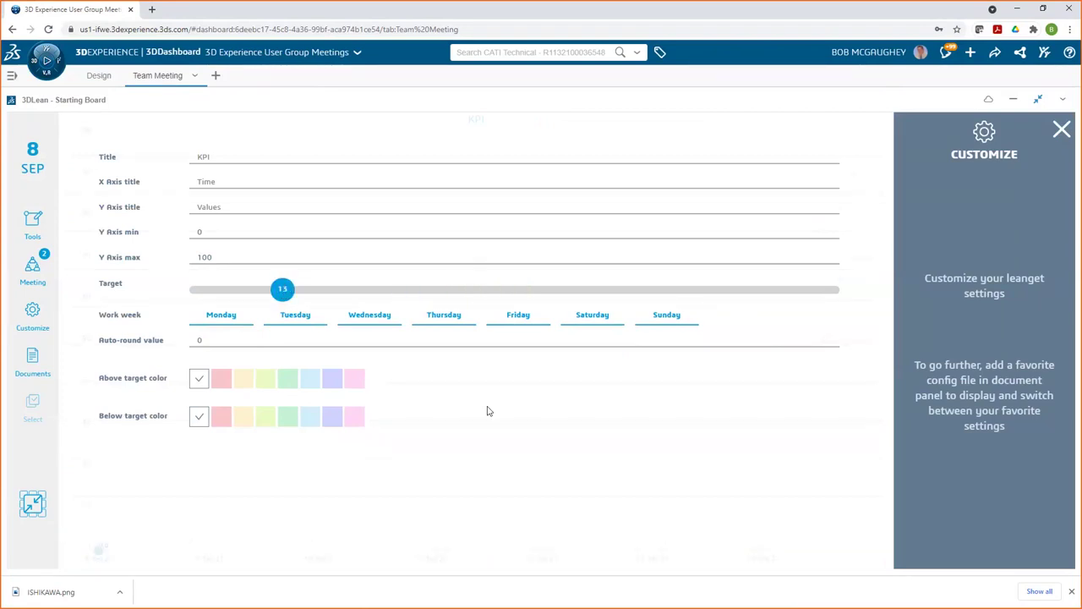
pyautogui.click(234, 161)
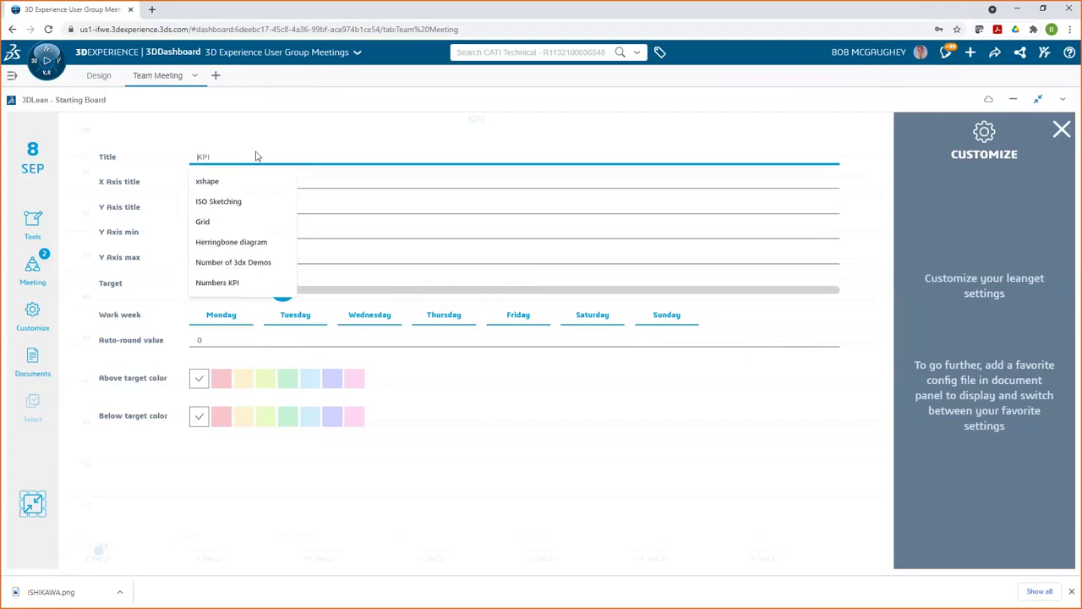
pyautogui.write('Meeting')
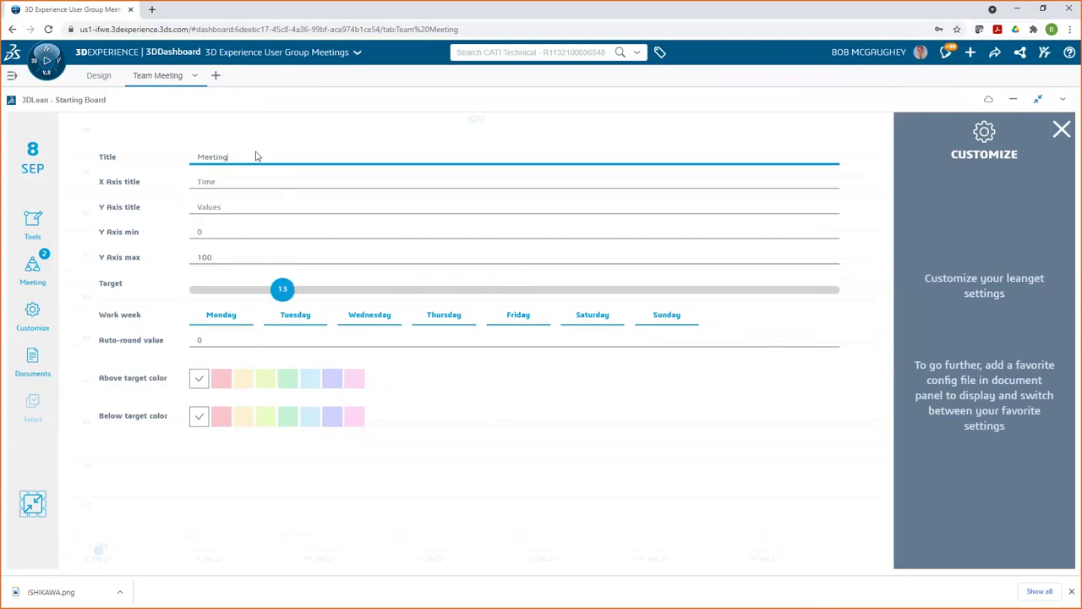
pyautogui.write('s with customers')
pyautogui.click(1062, 130)
# Step: Plot values of about 24 for 8 Sep, 40.2 for 9 Sep and 16.7 for 10 Sep, and return to the board overview
pyautogui.moveTo(165, 547); pyautogui.dragTo(173, 451)
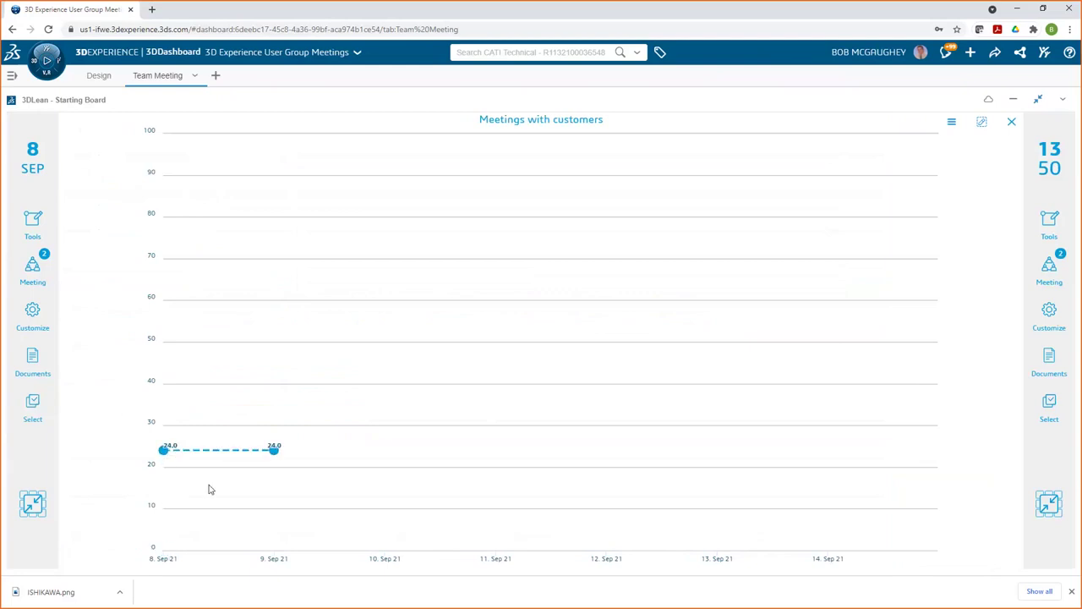
pyautogui.moveTo(273, 448); pyautogui.dragTo(273, 502)
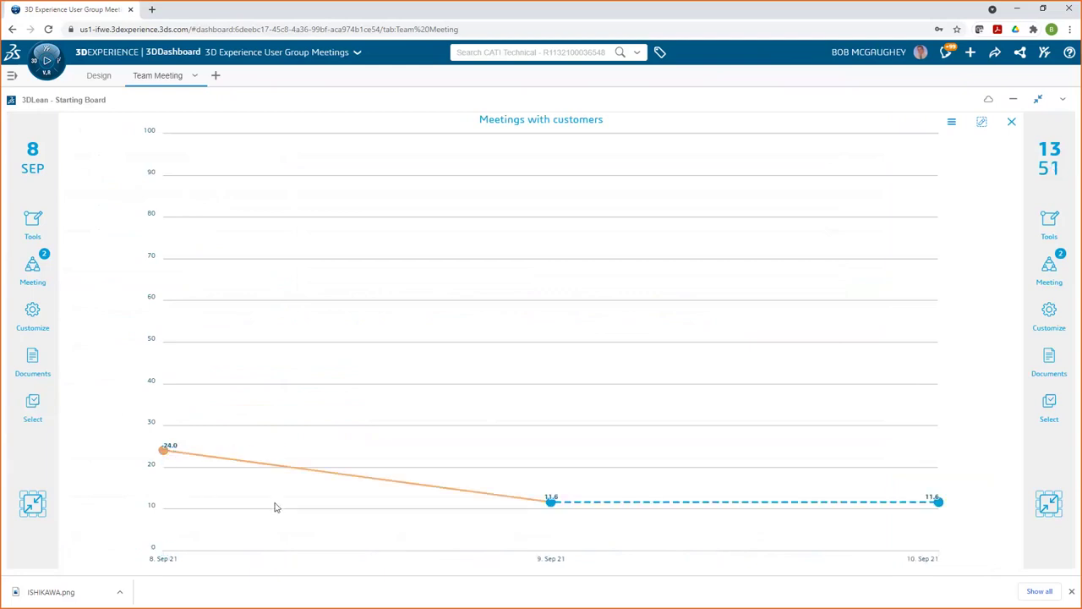
pyautogui.moveTo(551, 502); pyautogui.dragTo(555, 389)
pyautogui.moveTo(940, 385); pyautogui.dragTo(938, 480)
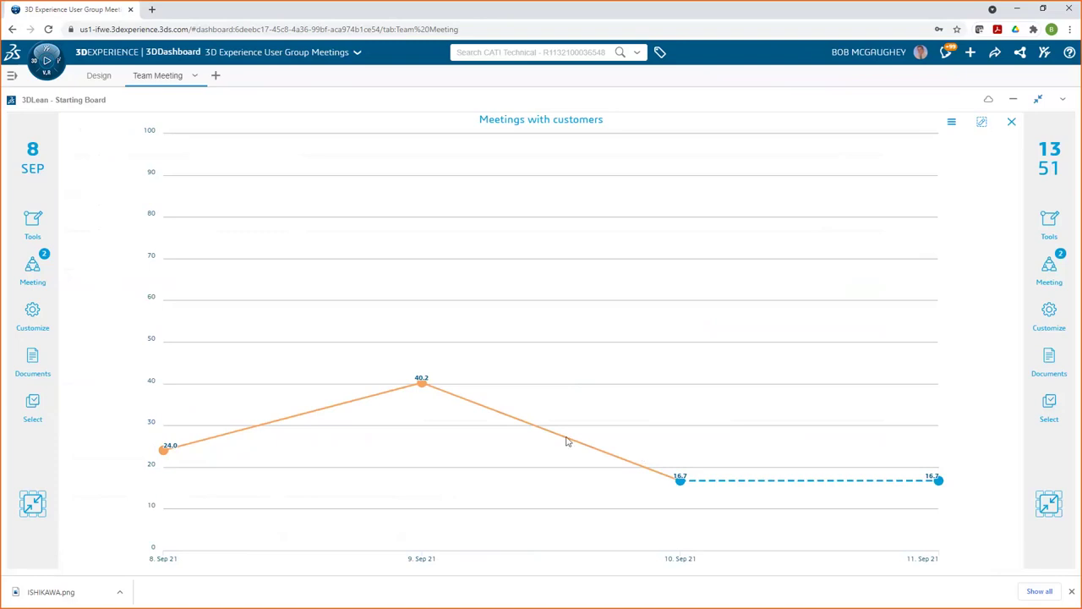
pyautogui.click(35, 507)
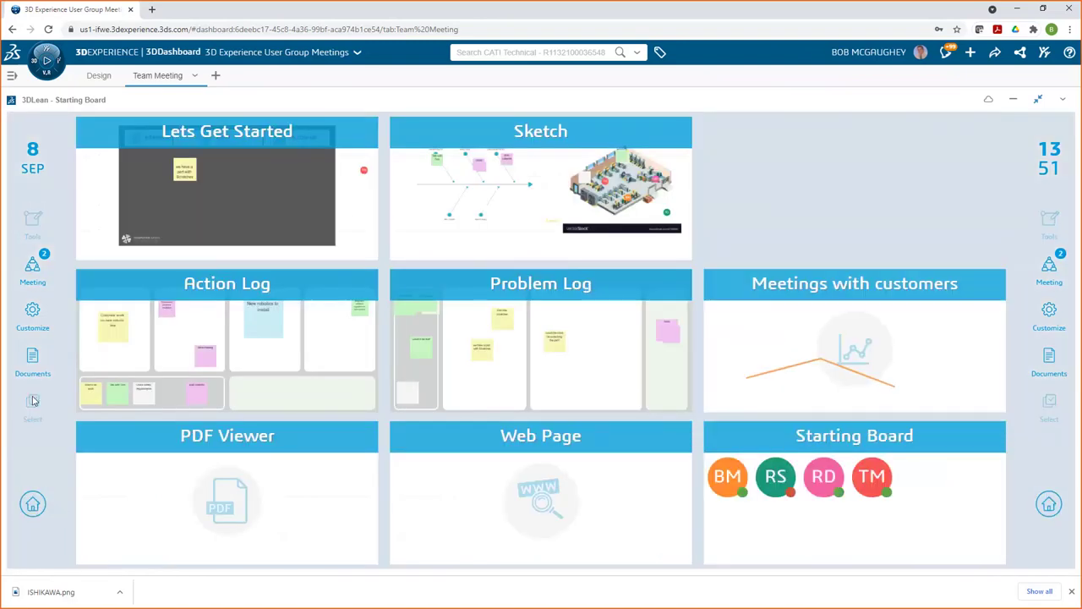
# Step: Open the board overview's customization and browse the available components as far as 3DPlay
pyautogui.click(25, 306)
pyautogui.scroll(-1, 96, 338)
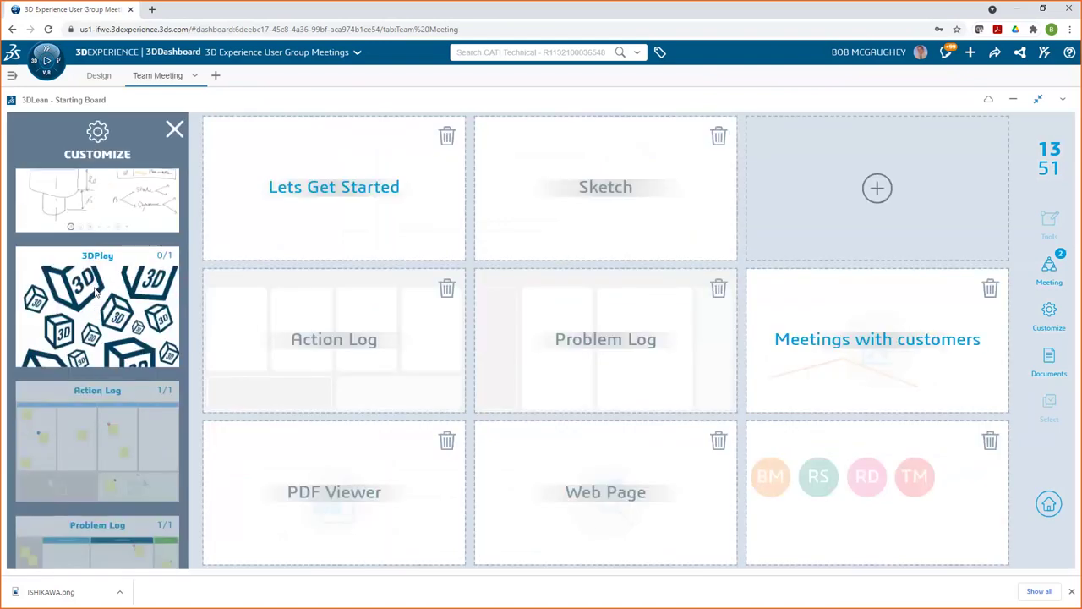
# Step: Restore the dashboard layout, give 3DPlay room by collapsing Project Planning and Collaborative Tasks, and rotate the displayed part
pyautogui.click(1040, 102)
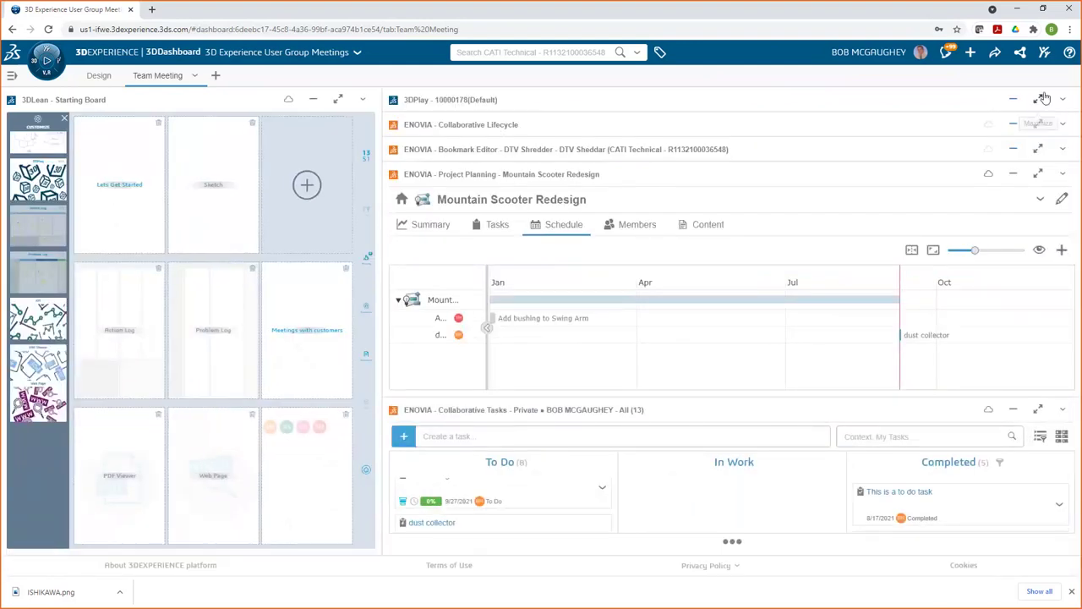
pyautogui.click(1012, 100)
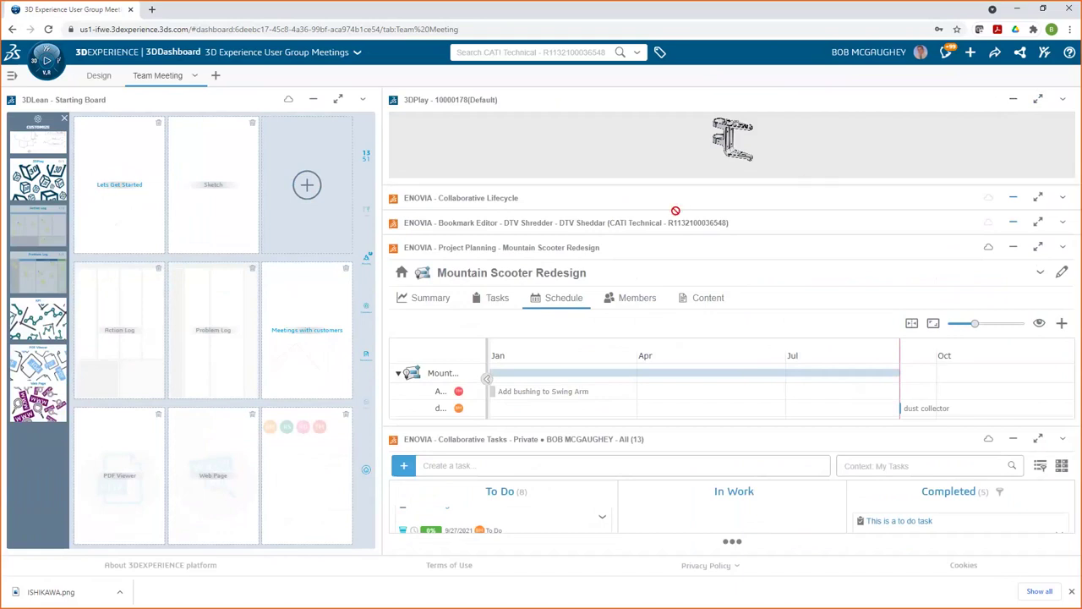
pyautogui.click(1013, 247)
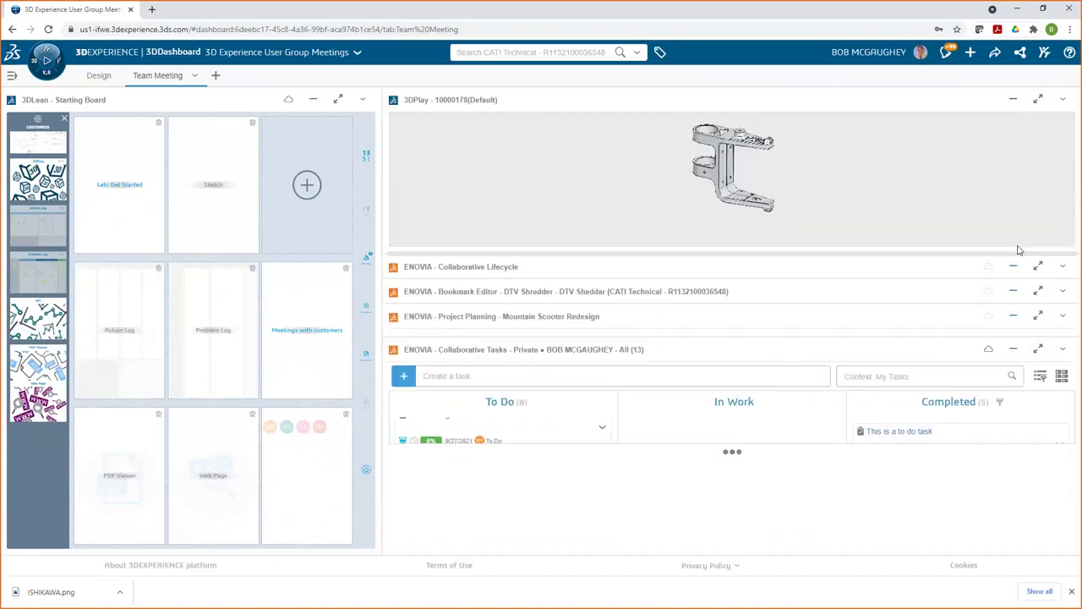
pyautogui.click(1014, 344)
pyautogui.moveTo(701, 331); pyautogui.dragTo(608, 292)
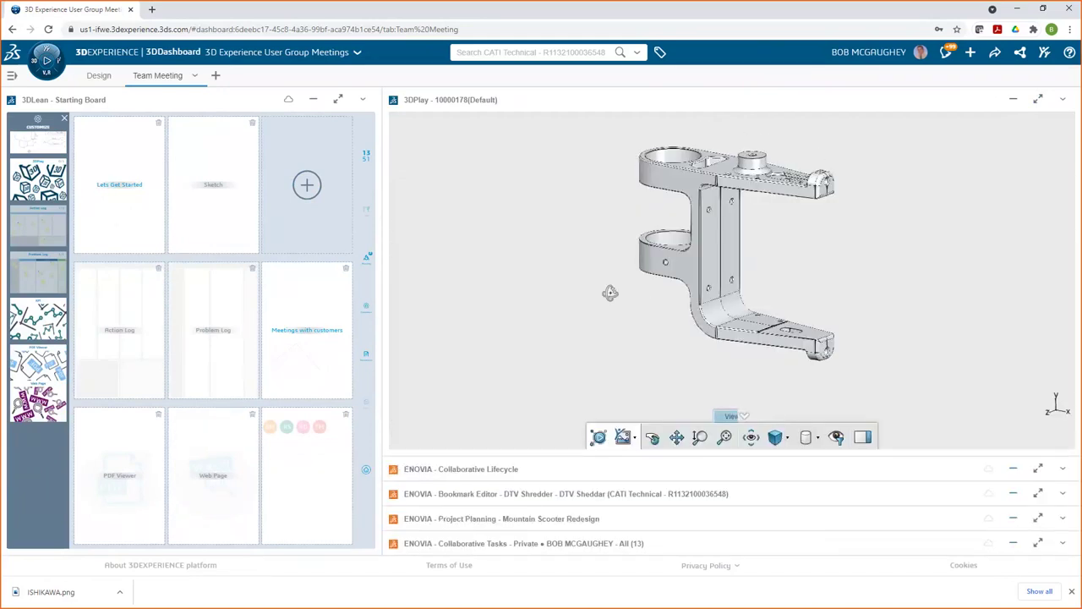
# Step: Maximize the 3DLean board, add a Picture Viewer to the empty slot of the overview, and finish customizing
pyautogui.click(338, 101)
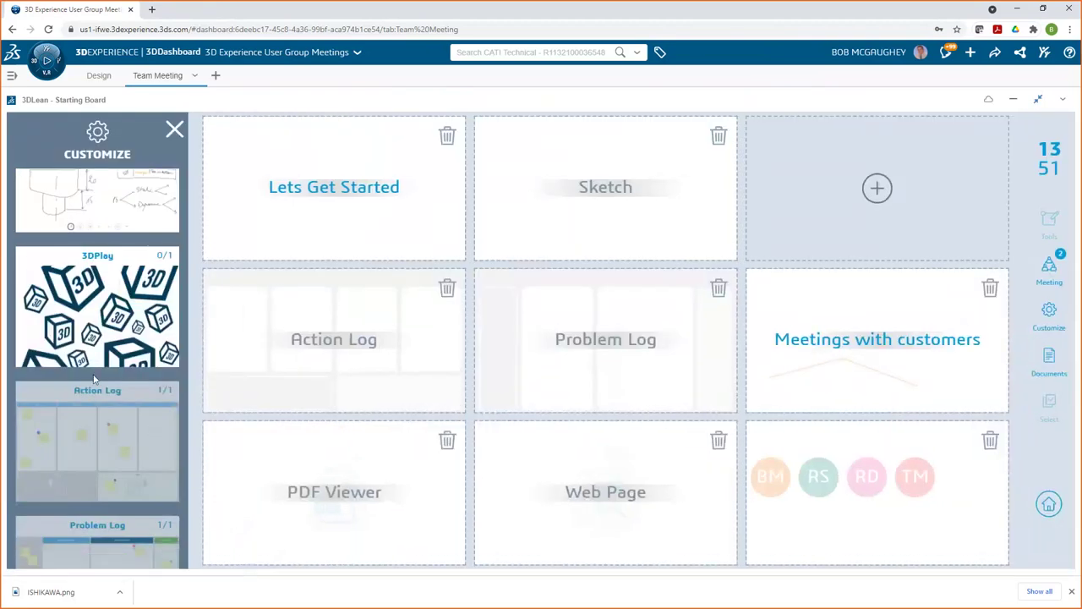
pyautogui.scroll(-5, 95, 378)
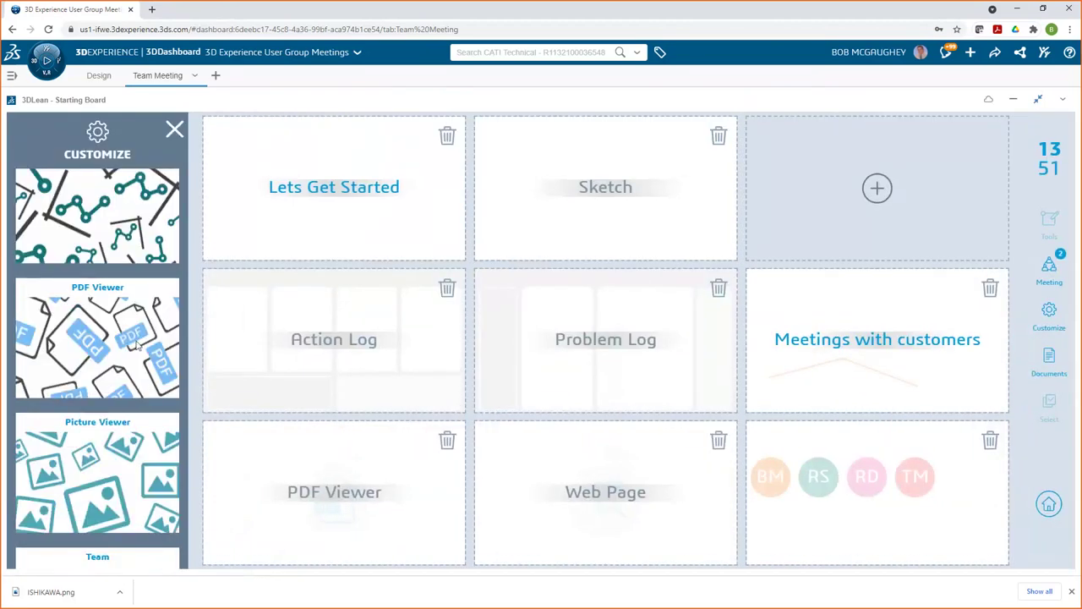
pyautogui.scroll(-1, 135, 342)
pyautogui.scroll(-1, 109, 388)
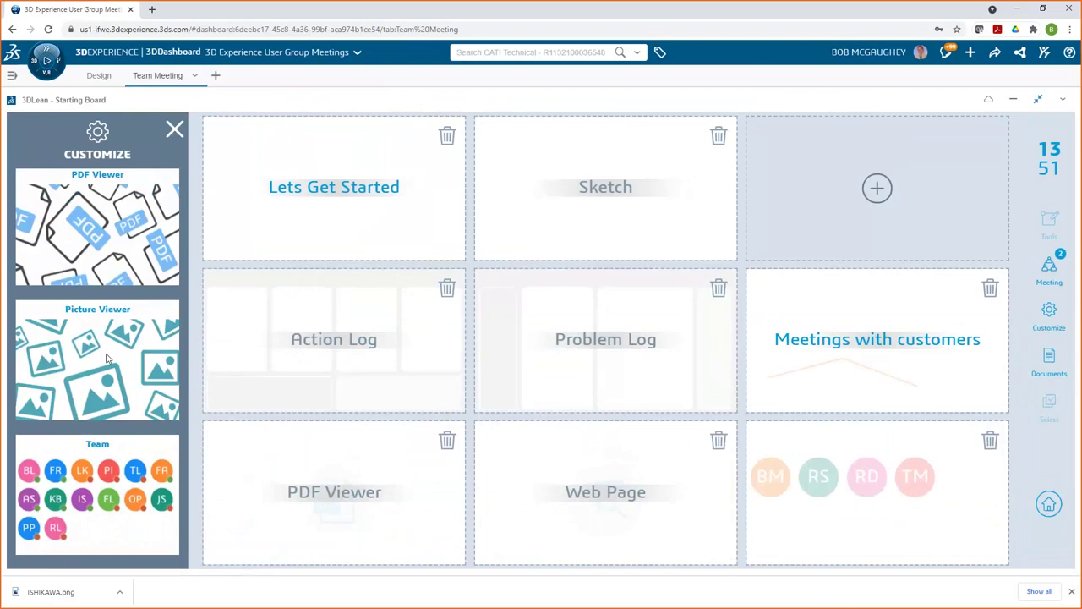
pyautogui.moveTo(105, 359); pyautogui.dragTo(877, 187)
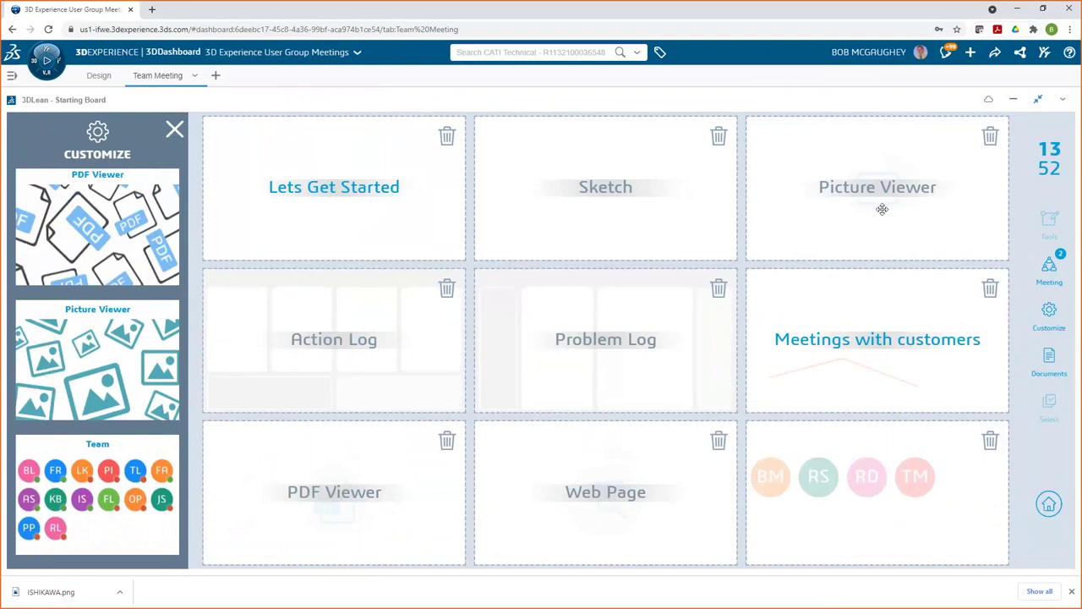
pyautogui.press('Escape')
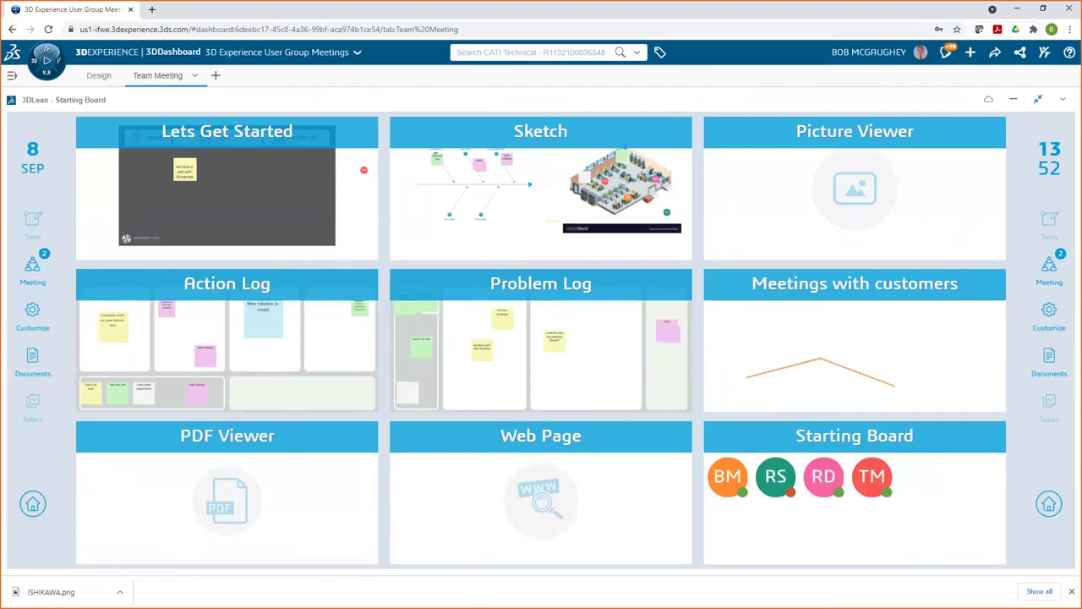
pyautogui.hotkey('alt', 'Tab')
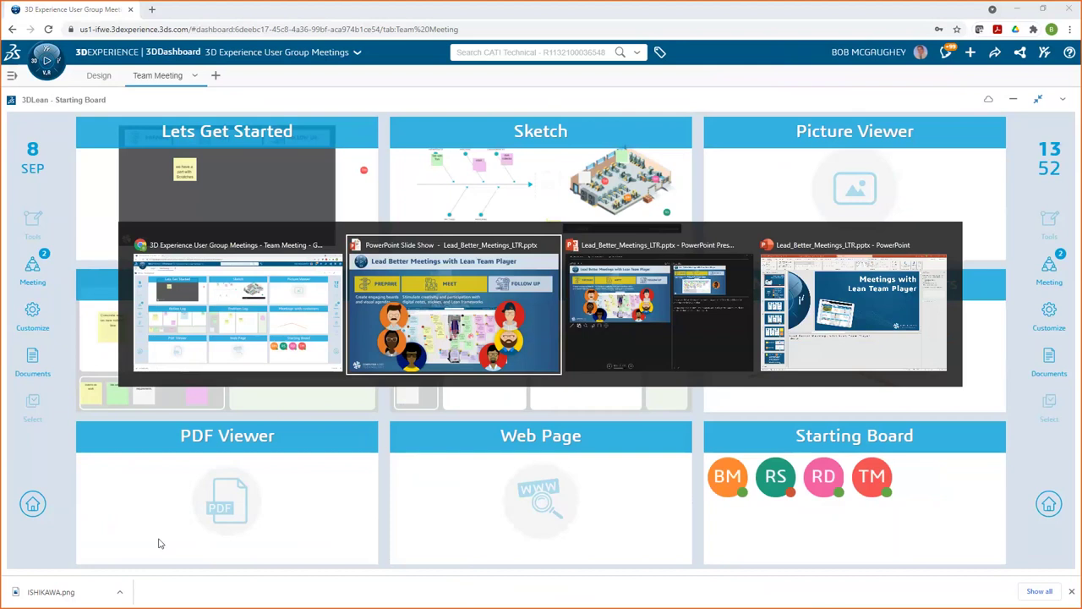
pyautogui.press('Escape')
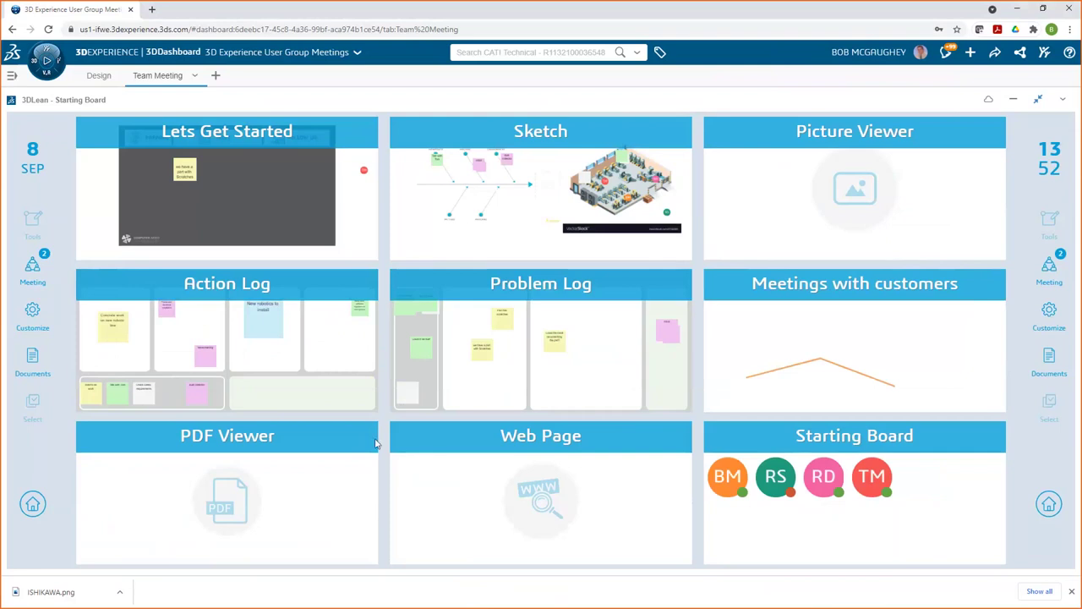
# Step: View the Action Log, return to the list of team boards, and reopen the Starting Board
pyautogui.click(302, 379)
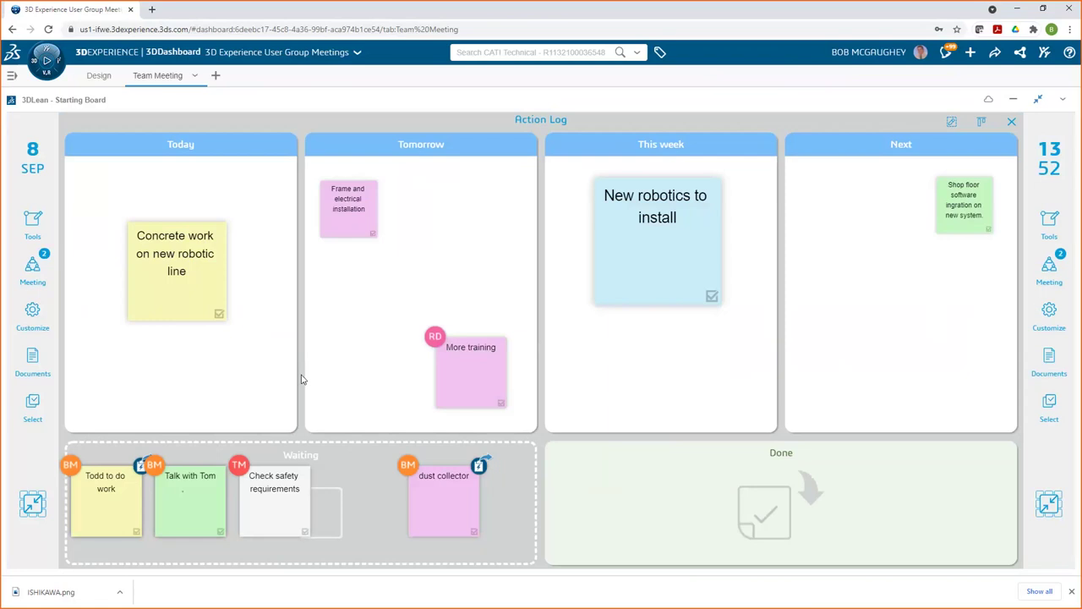
pyautogui.click(32, 504)
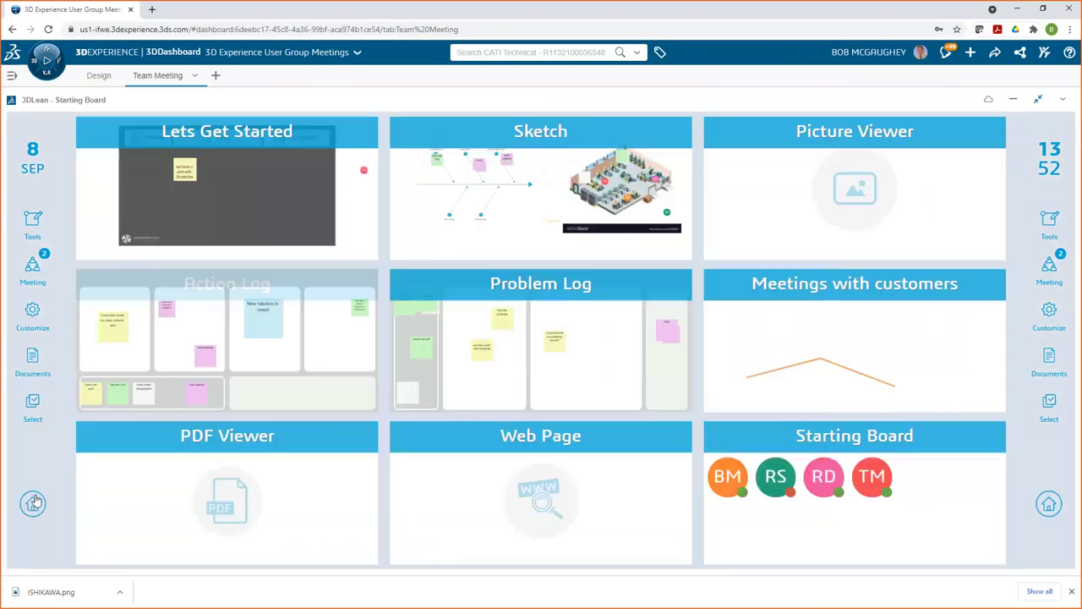
pyautogui.click(34, 504)
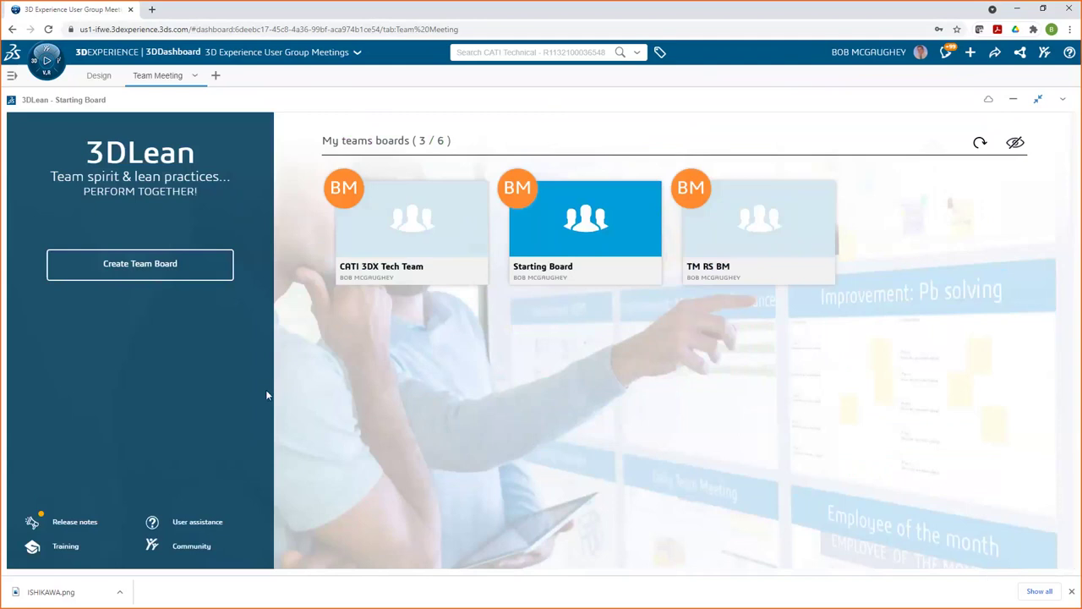
pyautogui.click(514, 227)
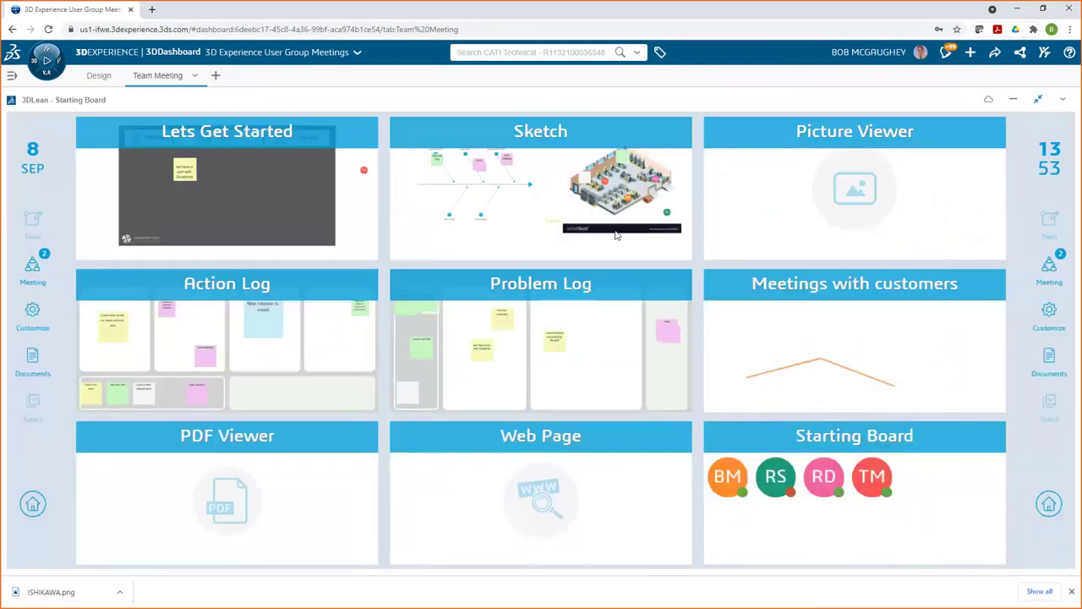